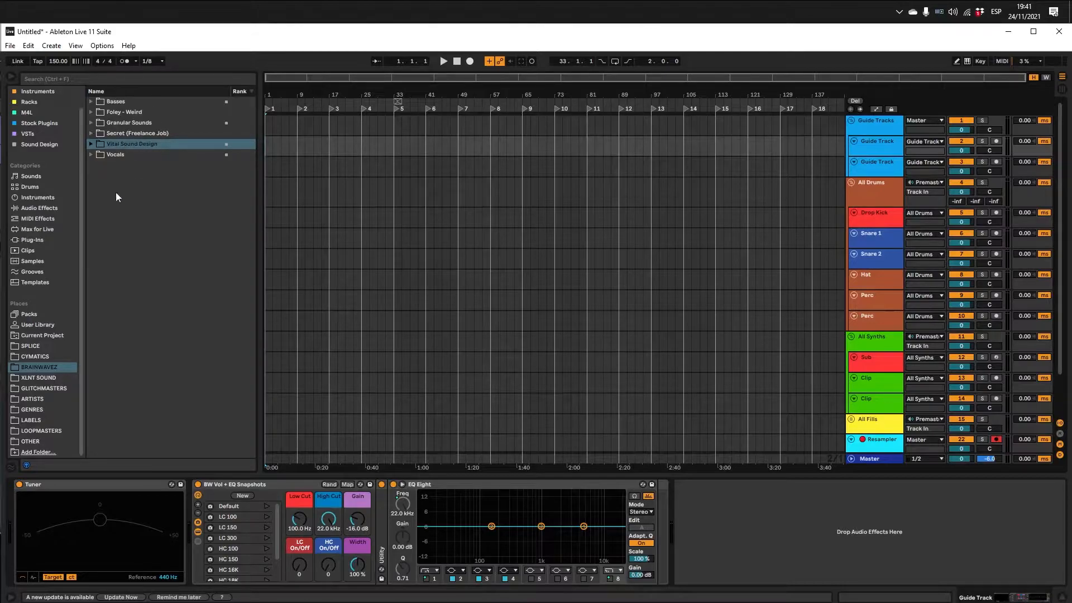
# Step: Place all nine samples from the Sesh 01- [E] 145BPM folder of Vital Sound Design on the first Guide Track from bar 25
pyautogui.press('Right')
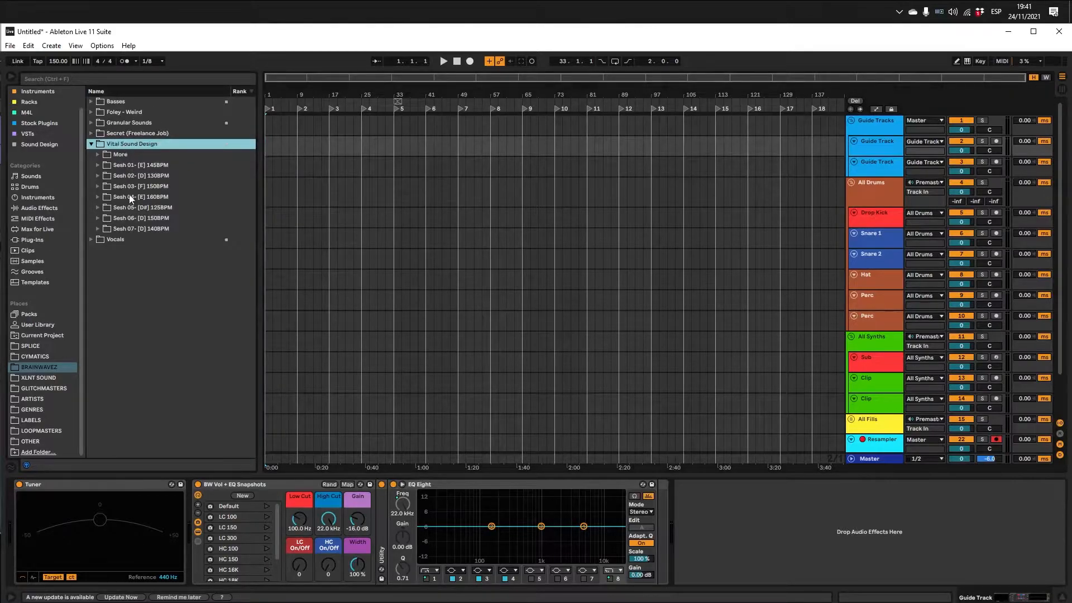
pyautogui.click(136, 163)
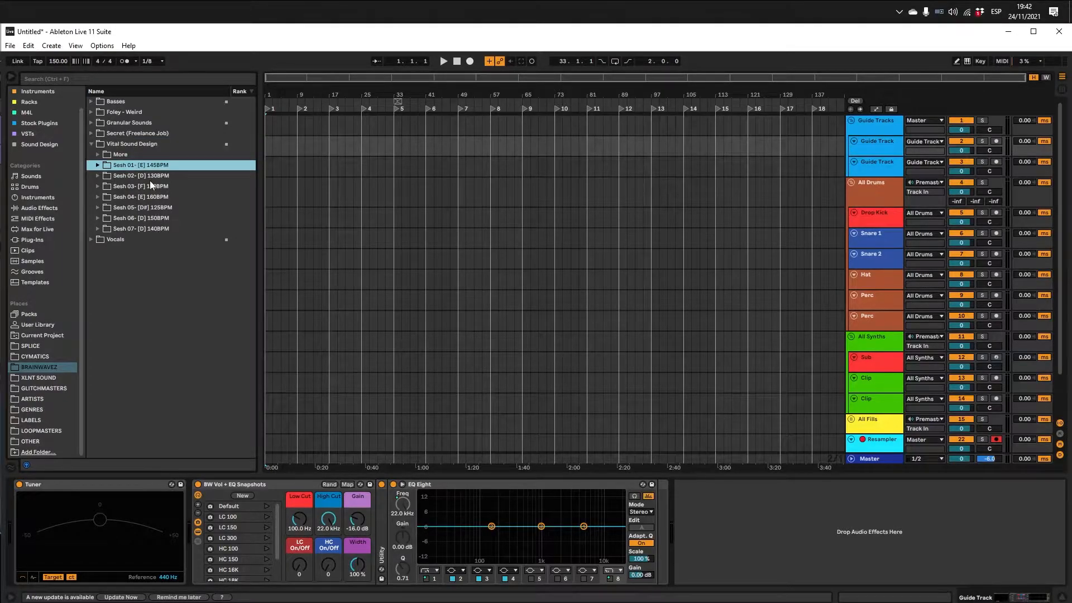
pyautogui.press('Right')
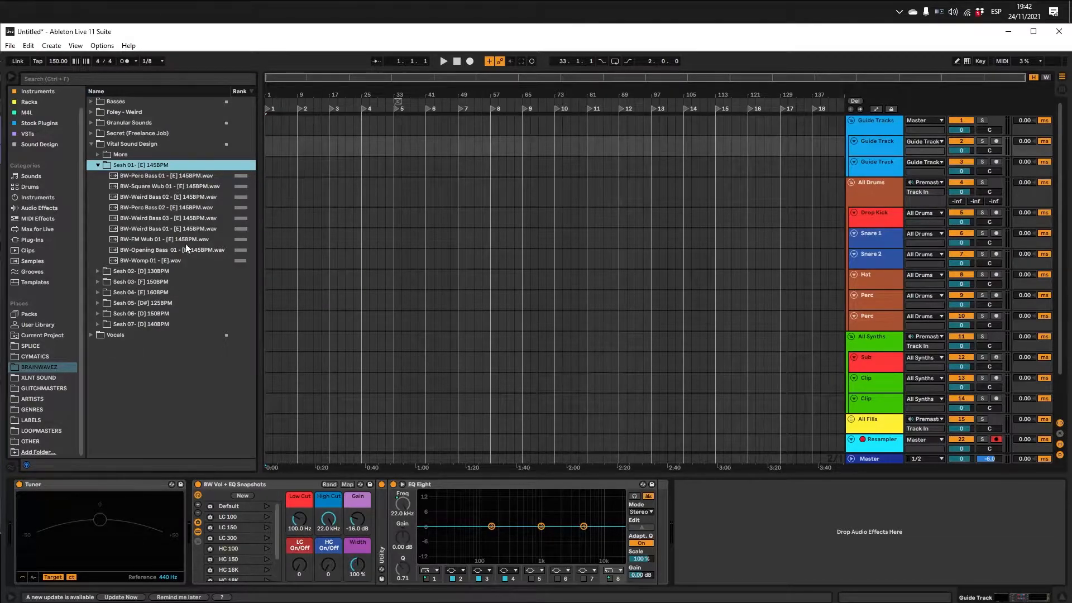
pyautogui.click(150, 178)
pyautogui.keyDown('shift'); pyautogui.click(155, 260); pyautogui.keyUp('shift')
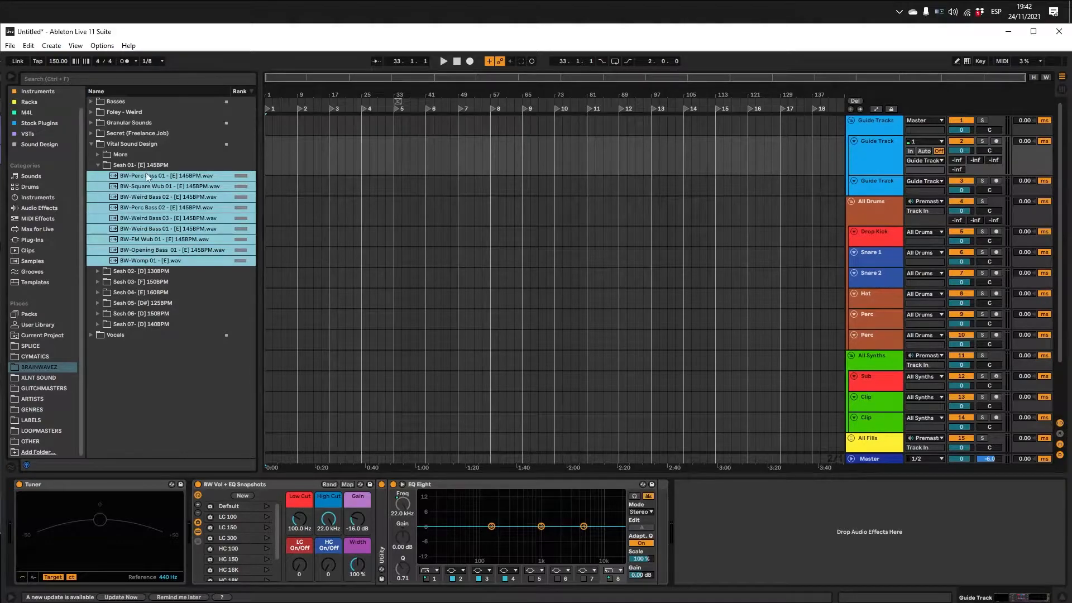
pyautogui.moveTo(145, 185); pyautogui.dragTo(369, 157)
# Step: Play back the placed Perc Bass, Square Wub and Weird Bass clips one after another to hear each sound
pyautogui.press('space')
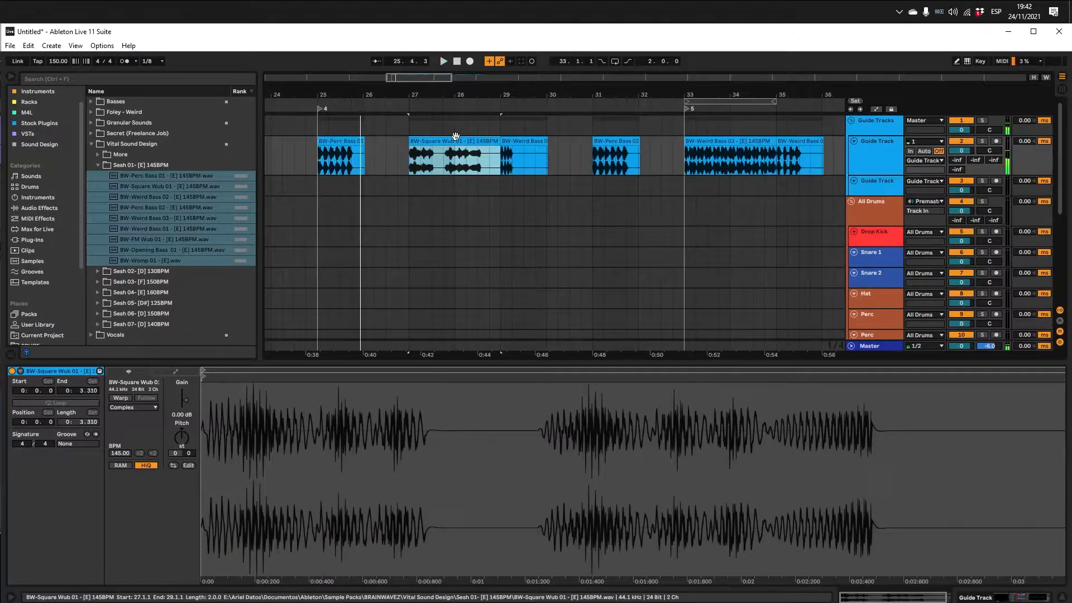
pyautogui.click(508, 144)
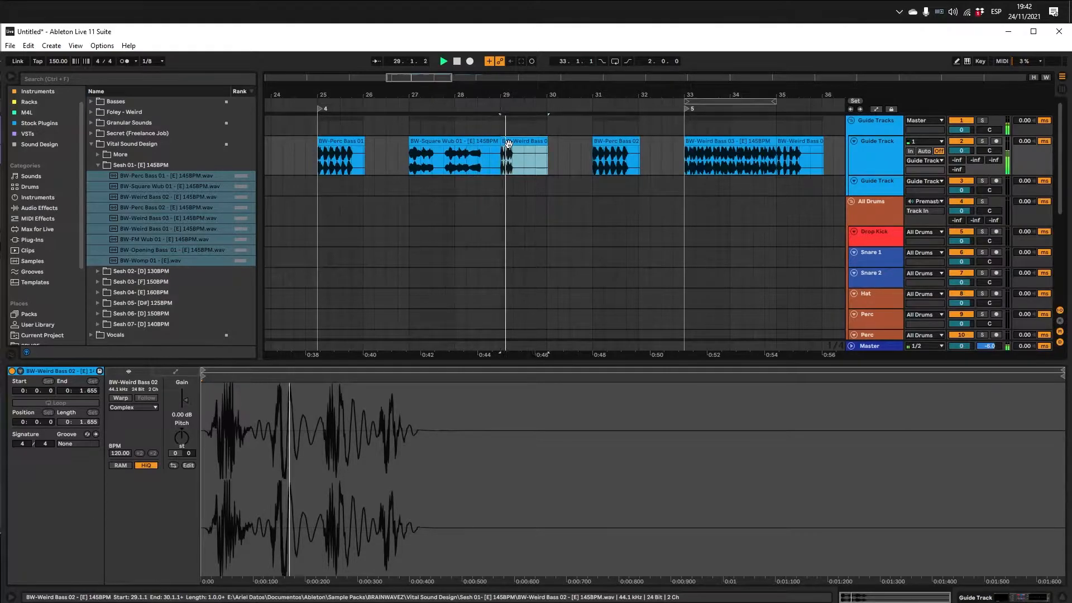
pyautogui.click(601, 142)
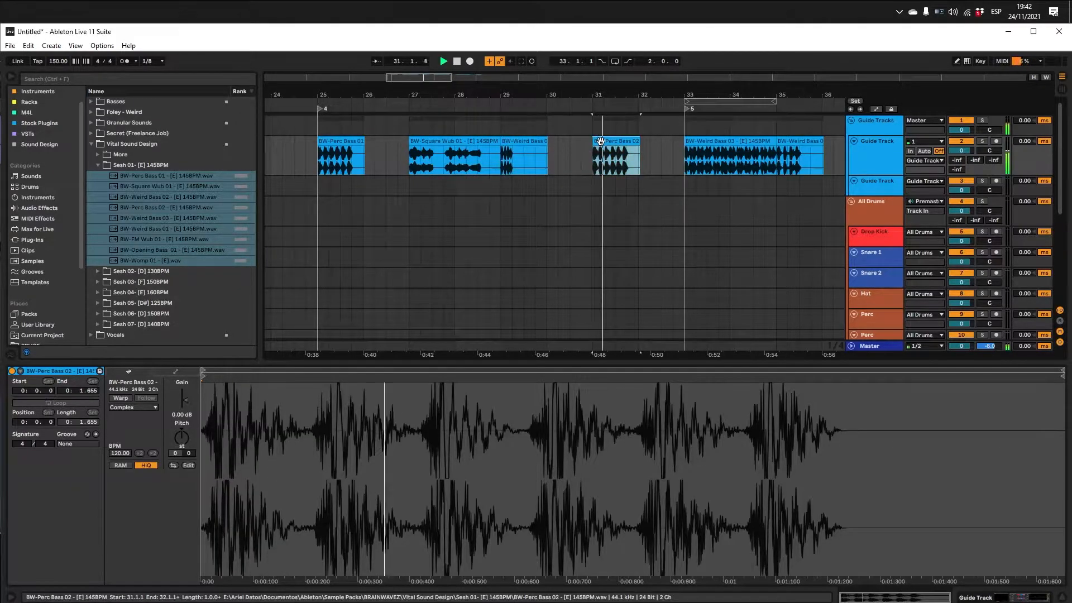
pyautogui.click(714, 143)
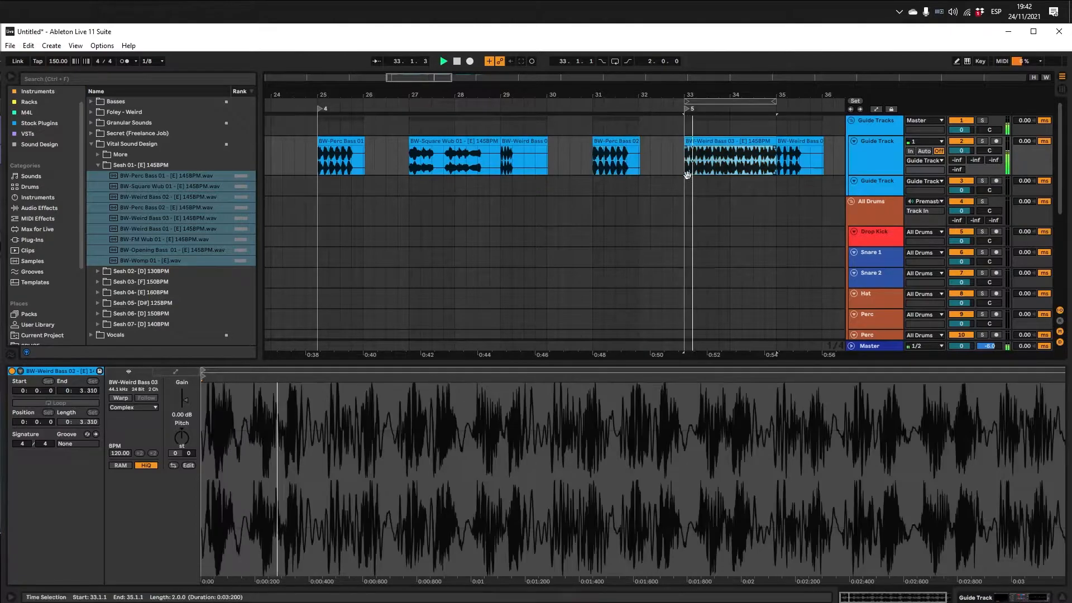
pyautogui.click(581, 143)
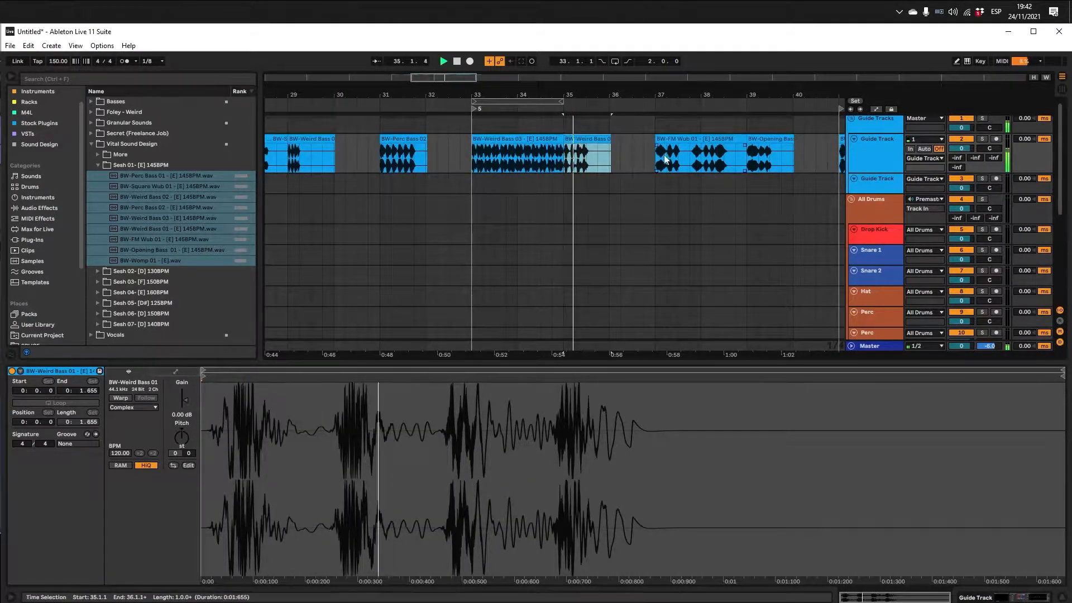
# Step: Audition the FM Wub, Opening Bass and Womp clips, and review the whole row of placed clips
pyautogui.moveTo(661, 154); pyautogui.dragTo(570, 156)
pyautogui.click(575, 142)
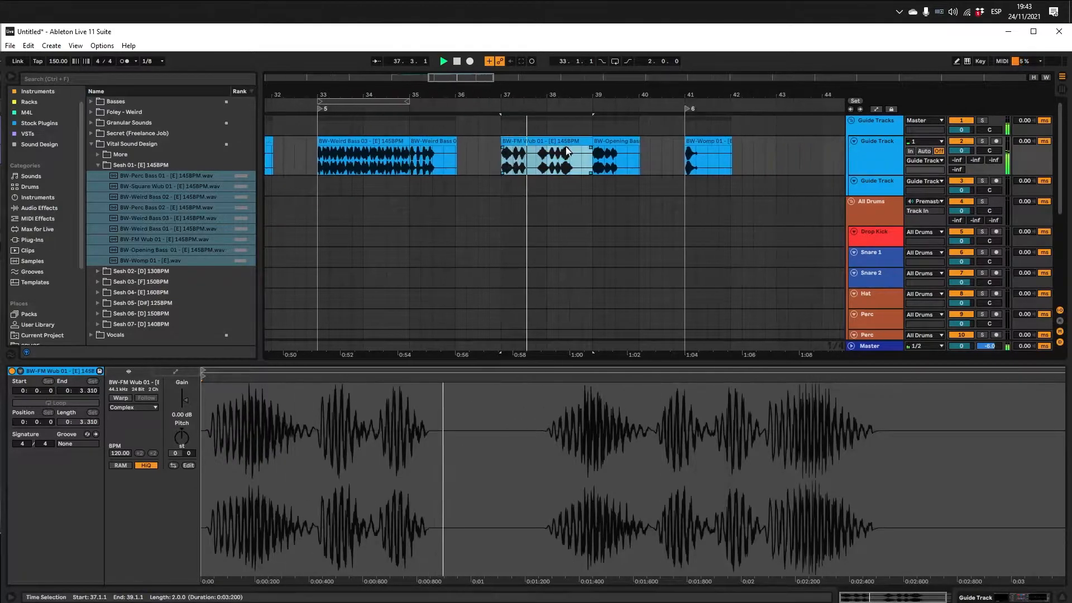
pyautogui.click(603, 139)
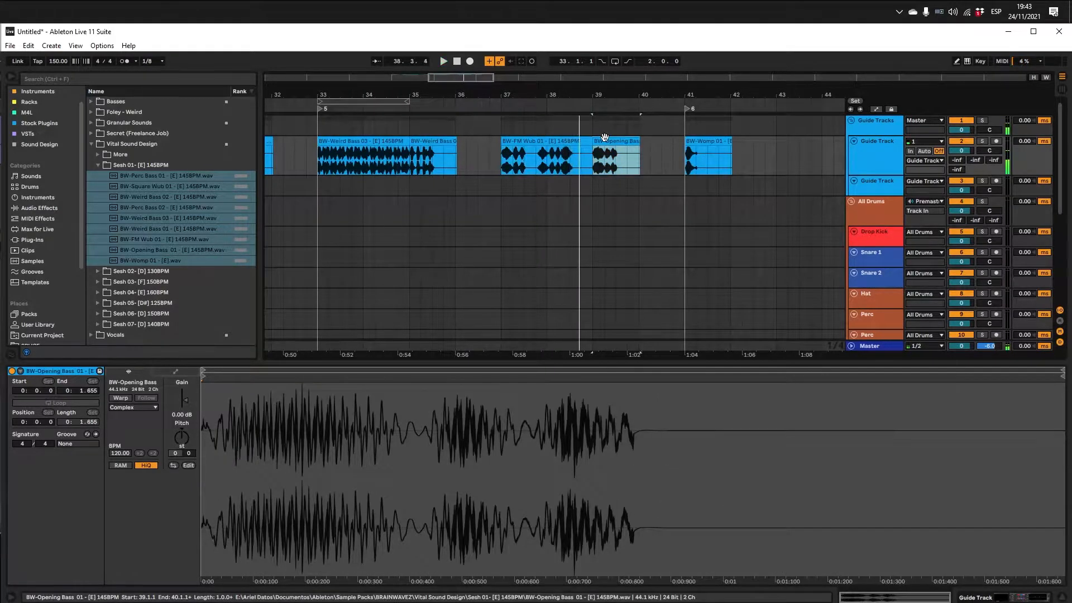
pyautogui.press('space')
pyautogui.click(697, 140)
pyautogui.press('space')
pyautogui.moveTo(617, 165); pyautogui.dragTo(536, 167)
pyautogui.press('space')
pyautogui.scroll(-5, 441, 159)
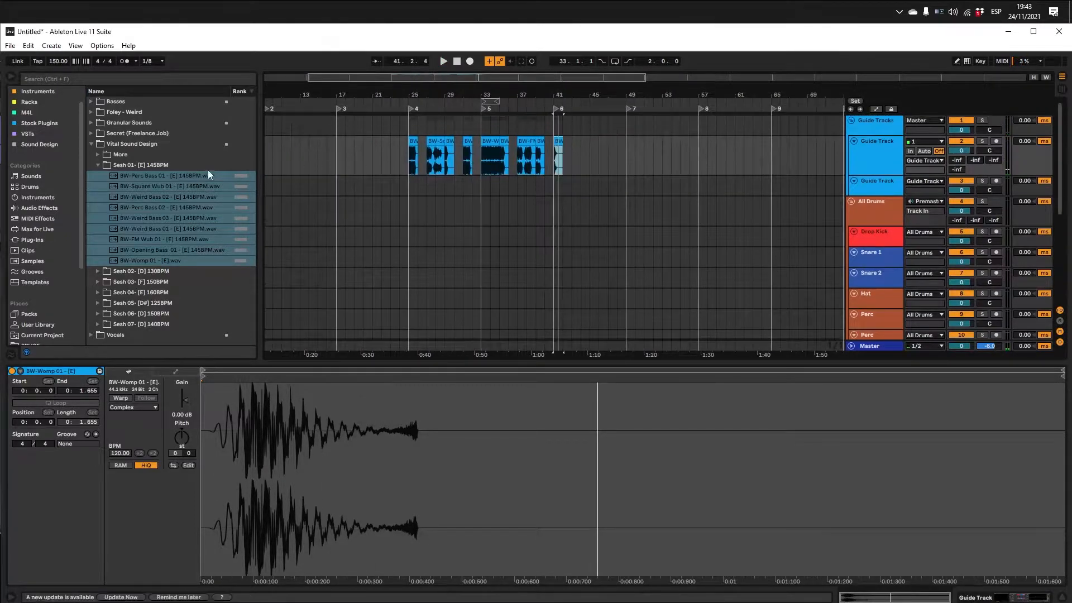
pyautogui.scroll(1, 510, 173)
pyautogui.click(399, 157)
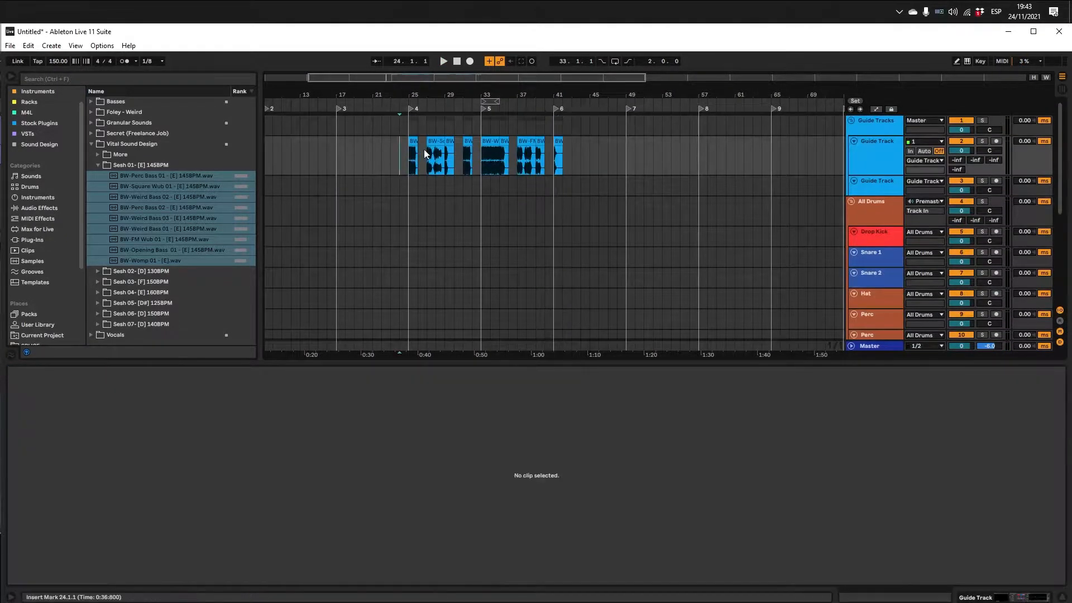
pyautogui.scroll(-3, 642, 170)
pyautogui.scroll(3, 615, 169)
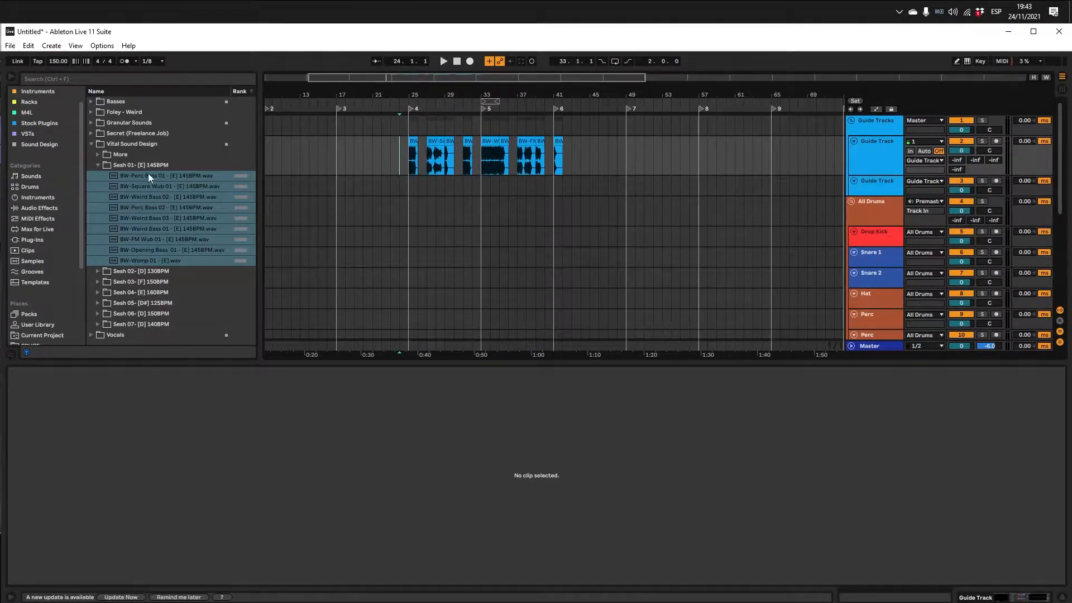
# Step: Close the Sesh 01 folder and look through the samples in the Granular Sounds and Basses folders
pyautogui.click(118, 161)
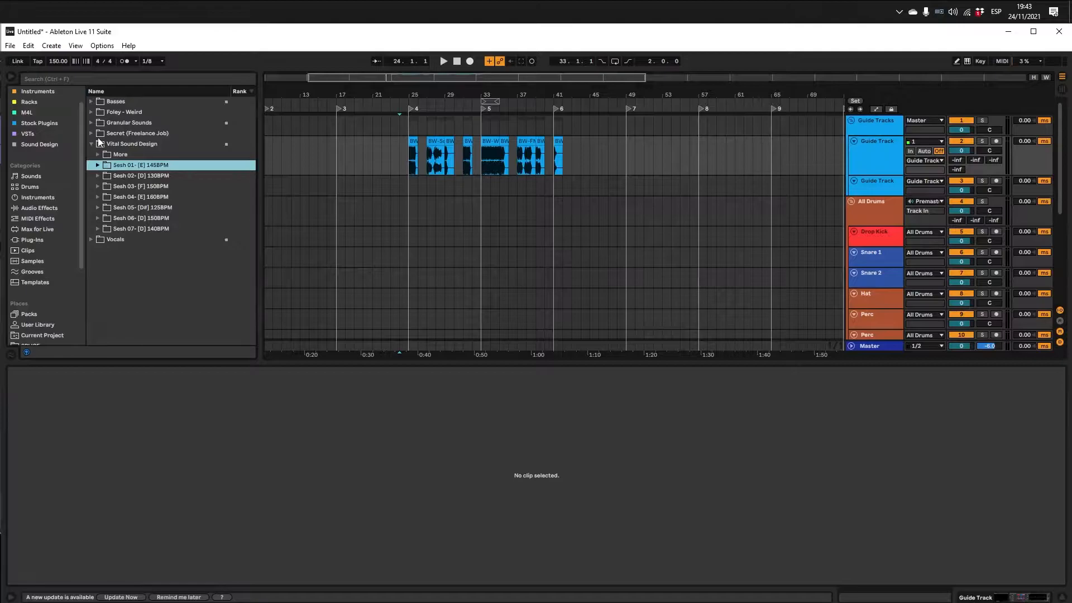
pyautogui.click(95, 123)
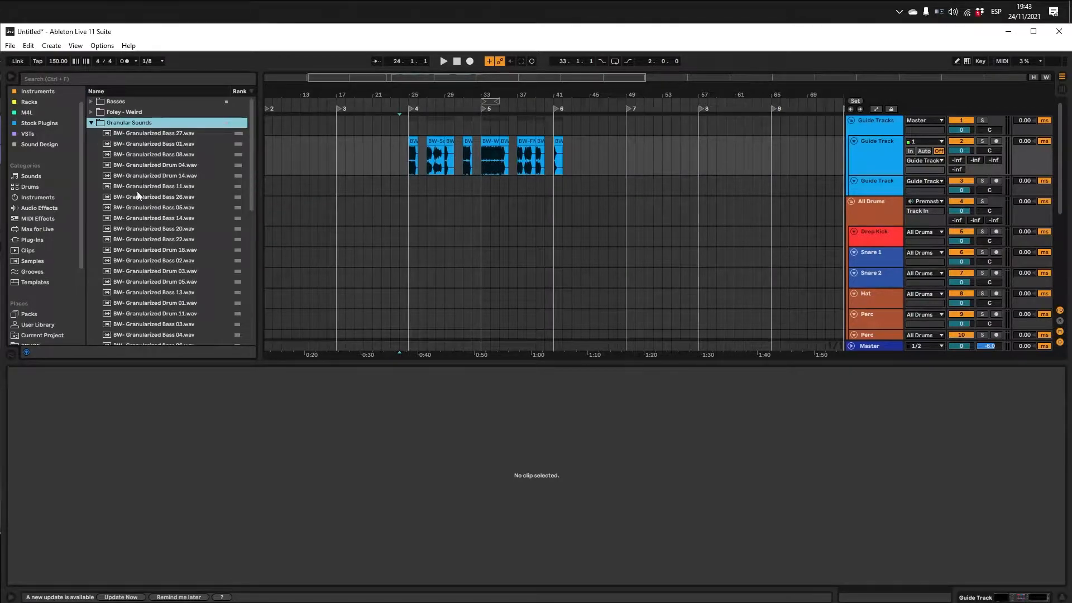
pyautogui.scroll(-3, 136, 194)
pyautogui.scroll(3, 136, 190)
pyautogui.click(91, 122)
pyautogui.click(91, 102)
pyautogui.scroll(-3, 125, 154)
pyautogui.scroll(3, 136, 176)
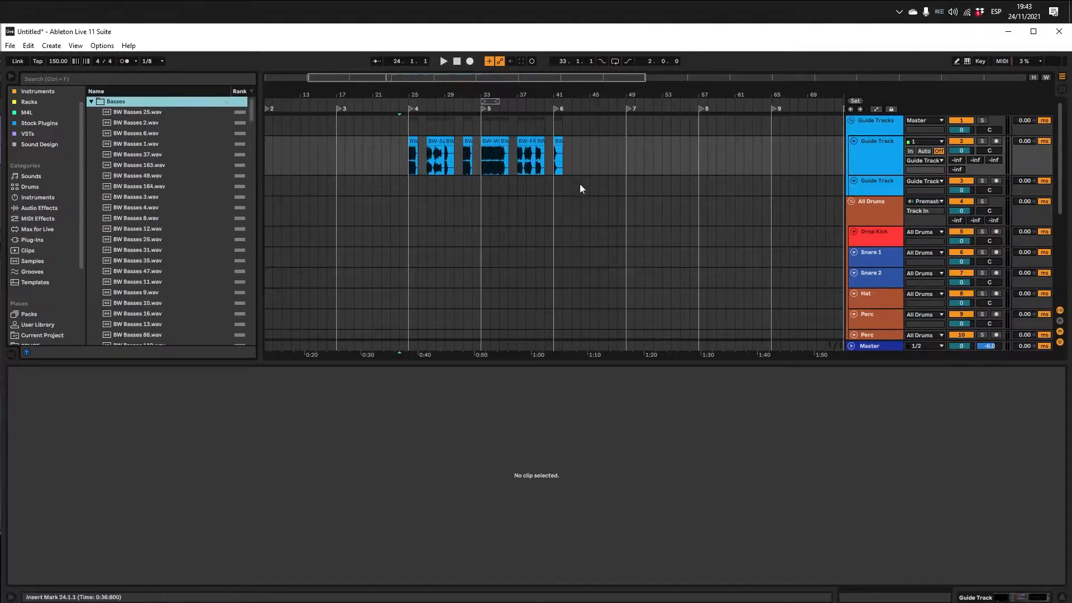
# Step: Place three samples from the Basses folder, including BW Basses 6, on the first Guide Track from bar 49 and collapse the folder
pyautogui.scroll(-2, 168, 239)
pyautogui.scroll(2, 167, 239)
pyautogui.moveTo(150, 217); pyautogui.dragTo(271, 189)
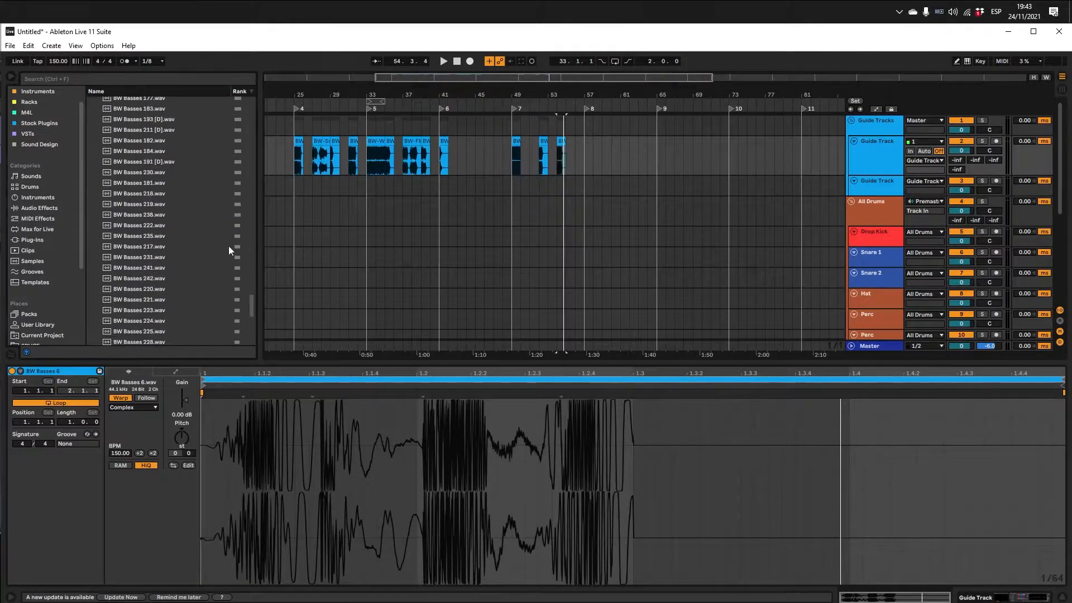
pyautogui.scroll(15, 230, 247)
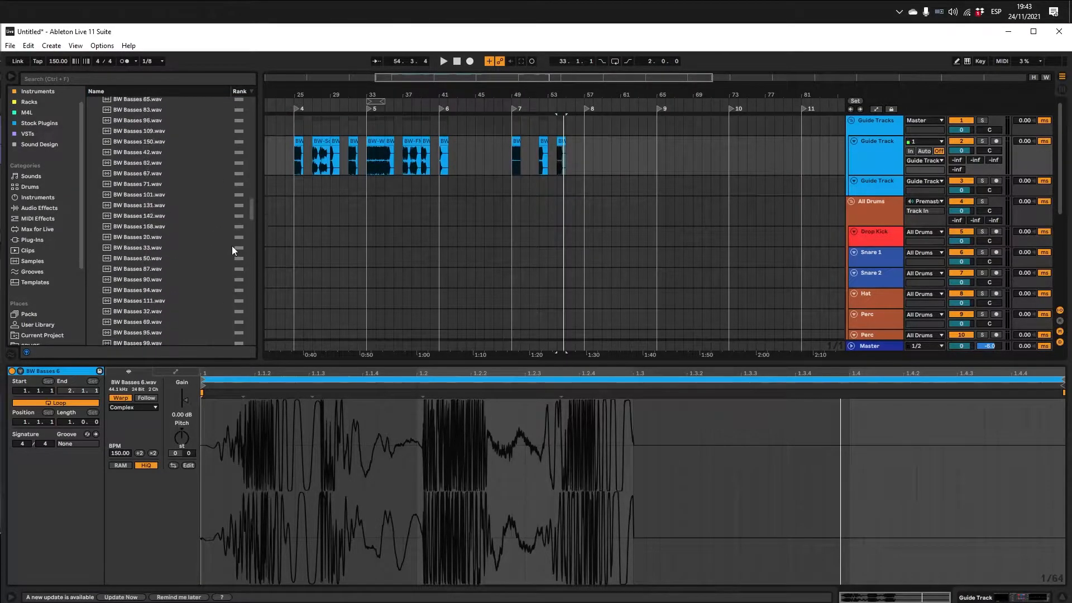
pyautogui.click(90, 101)
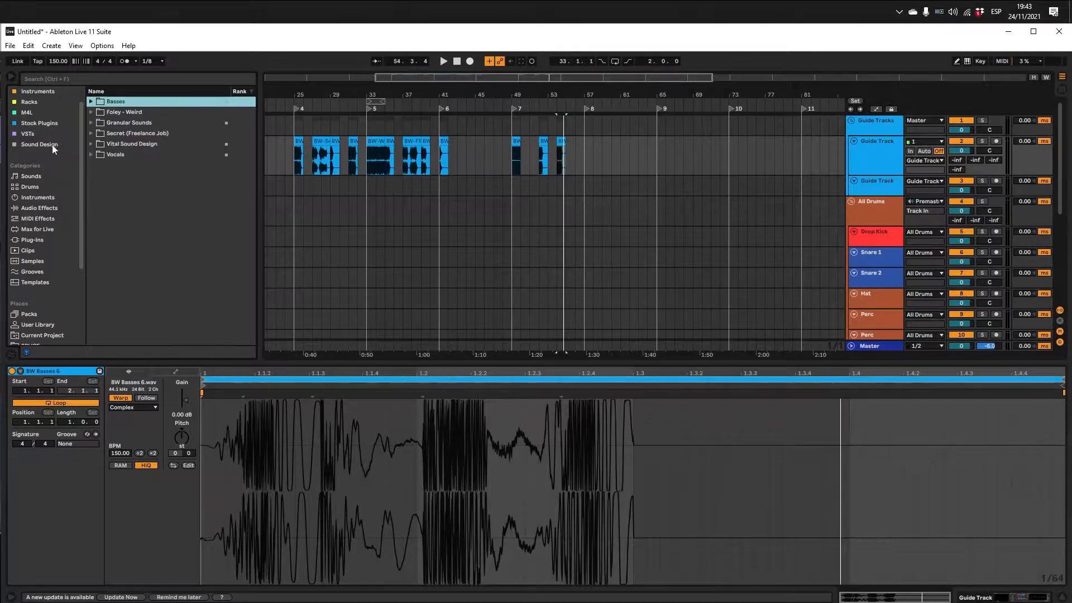
# Step: Browse the SPLICE sample library, checking the contents of the Hip-Hop Packs and Left-Field Bass Packs folders
pyautogui.scroll(-4, 54, 145)
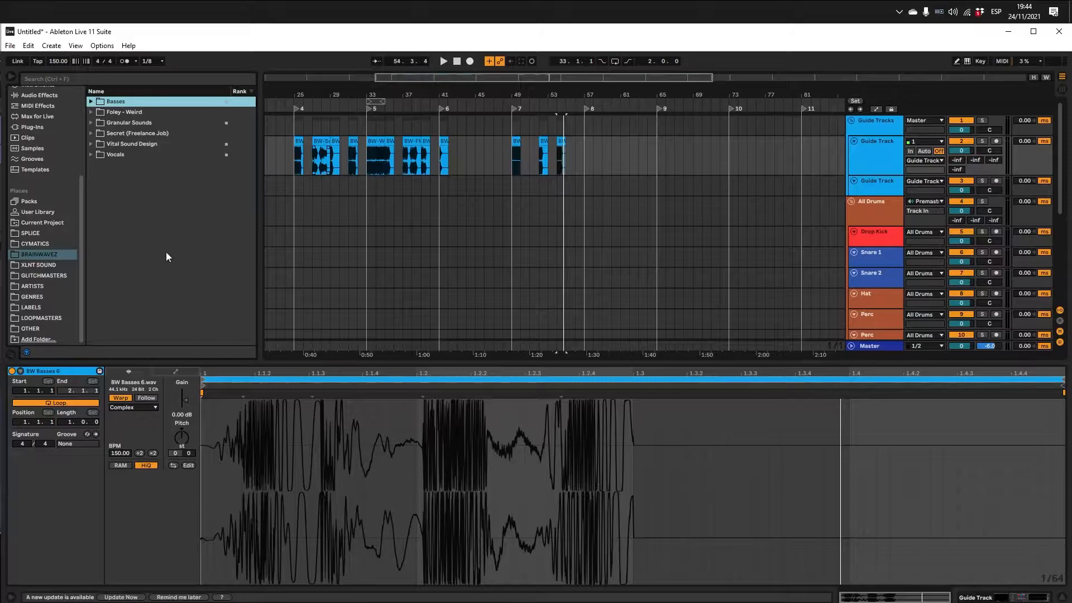
pyautogui.click(41, 232)
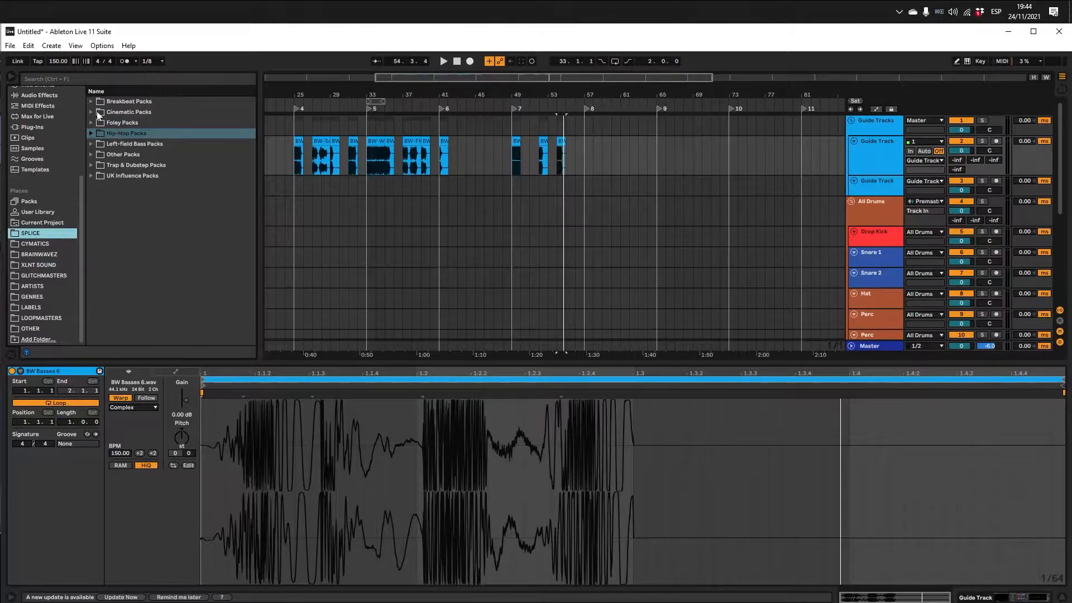
pyautogui.click(88, 135)
pyautogui.click(88, 135)
pyautogui.click(91, 144)
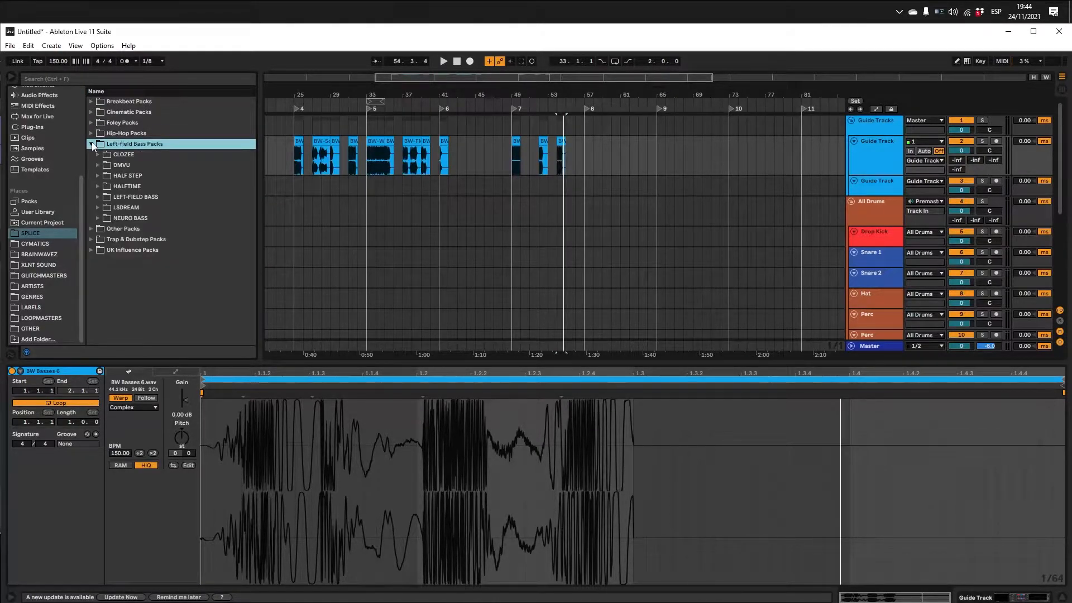
pyautogui.click(91, 144)
# Step: Examine the artist and genre subfolders inside Trap & Dubstep Packs, then collapse the folder
pyautogui.click(92, 165)
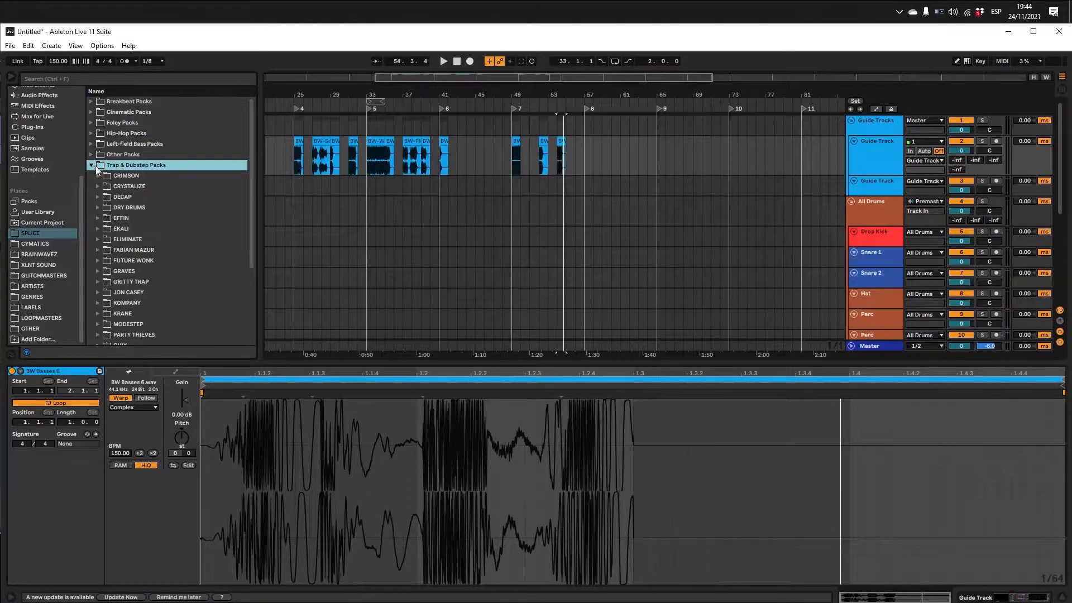
pyautogui.click(92, 165)
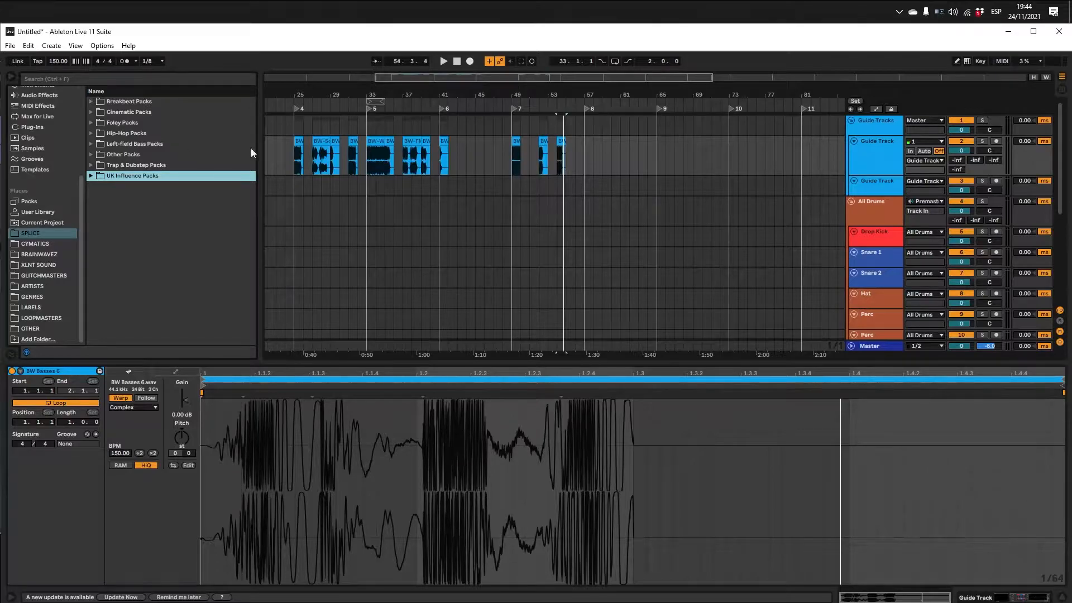
pyautogui.hotkey('ctrl', 'z')
pyautogui.click(91, 166)
pyautogui.scroll(-3, 91, 165)
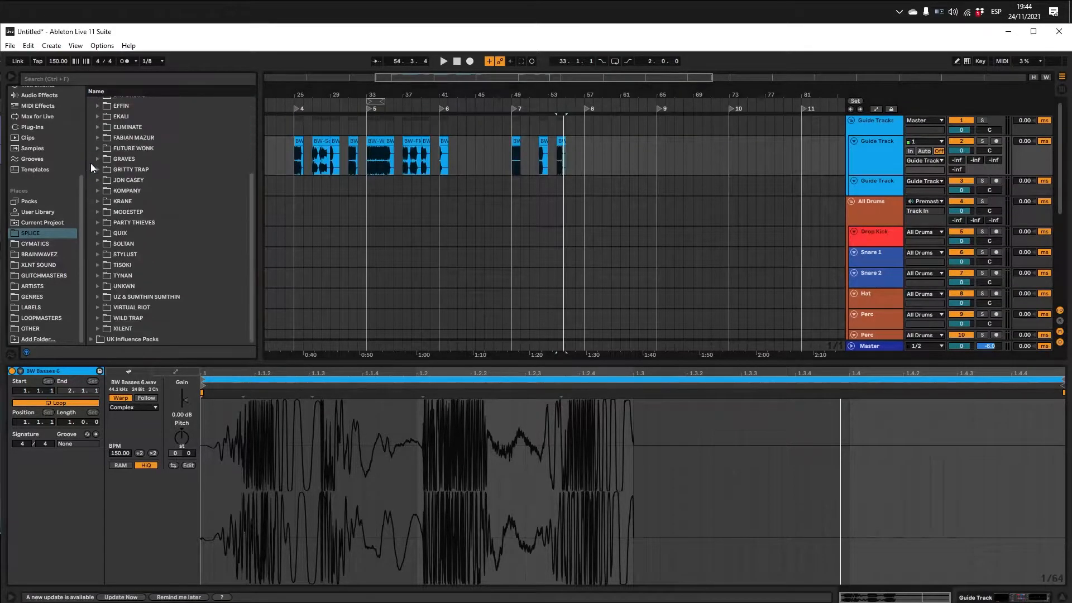
pyautogui.scroll(4, 143, 232)
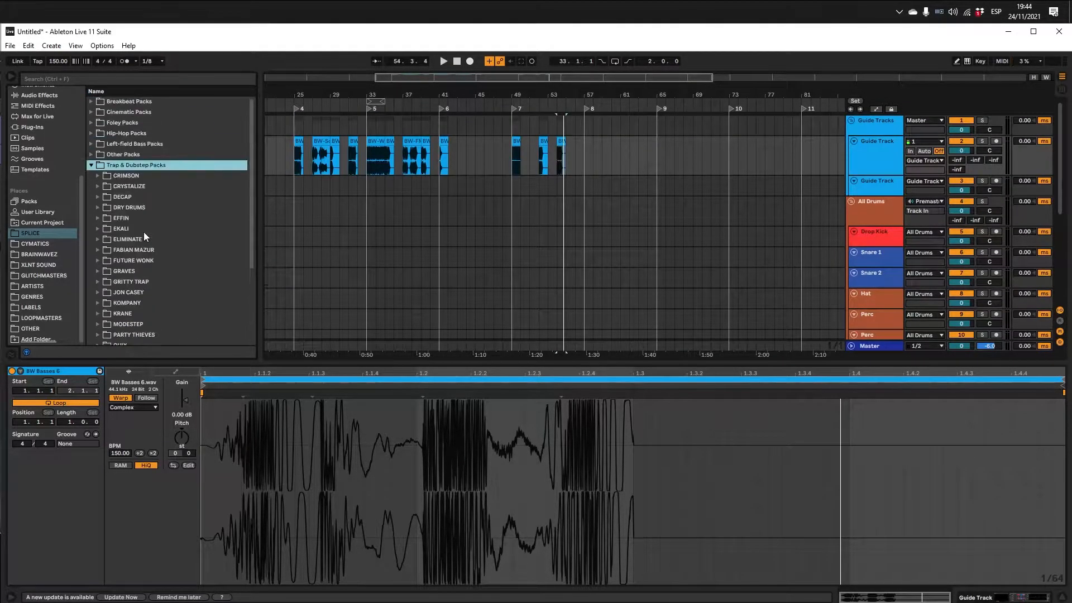
pyautogui.click(91, 165)
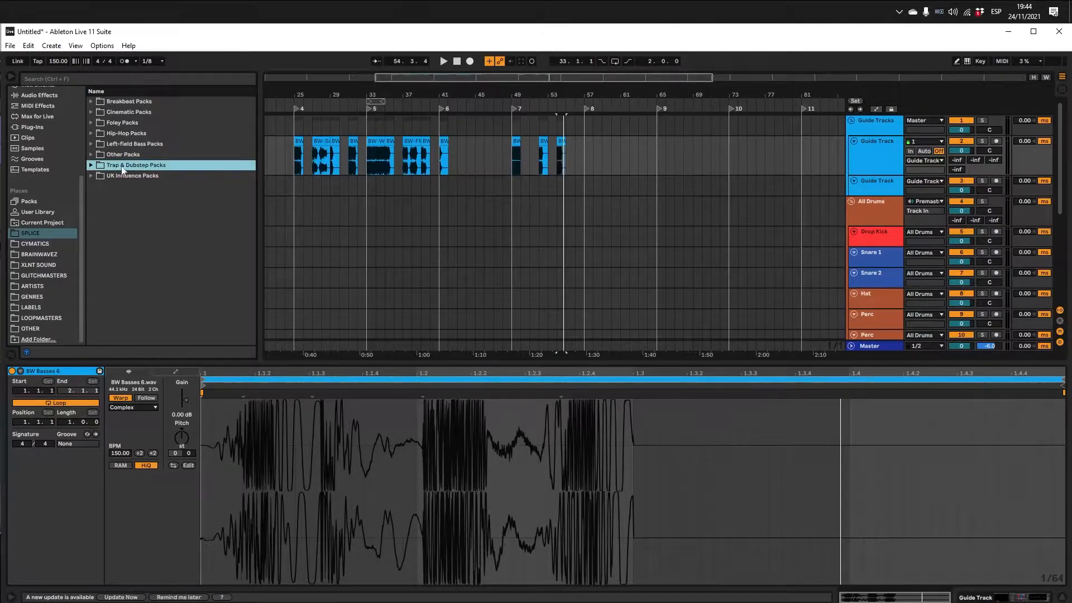
pyautogui.scroll(5, 38, 181)
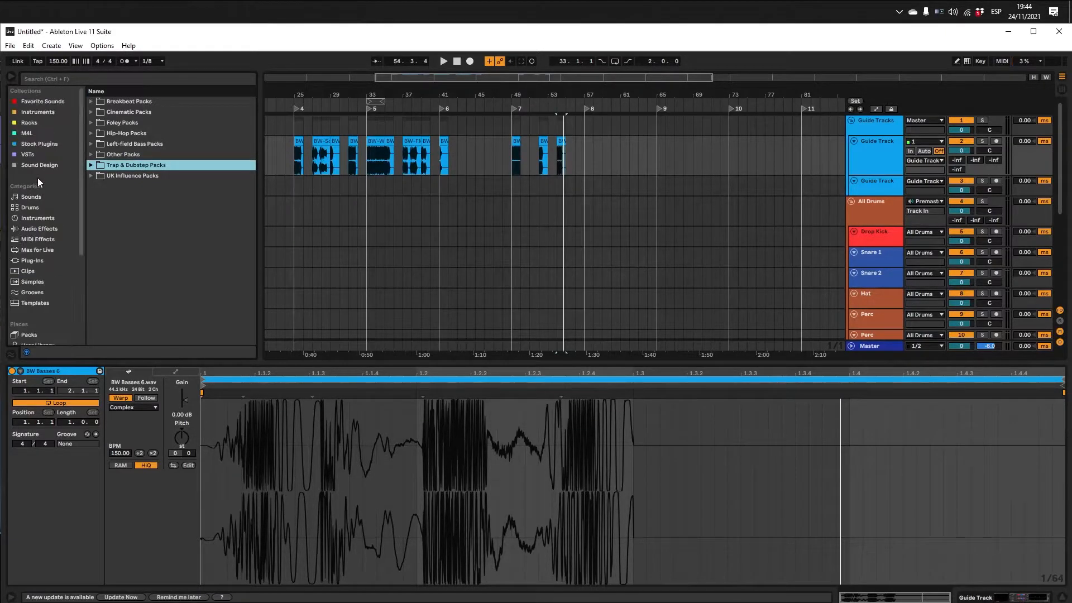
# Step: Delete all clips on the first Guide Track between bars 25 and 58
pyautogui.click(420, 177)
pyautogui.moveTo(593, 165); pyautogui.dragTo(296, 168)
pyautogui.press('Delete')
# Step: Reduce the first Guide Track to its compact height and hide the clip detail view
pyautogui.click(880, 161)
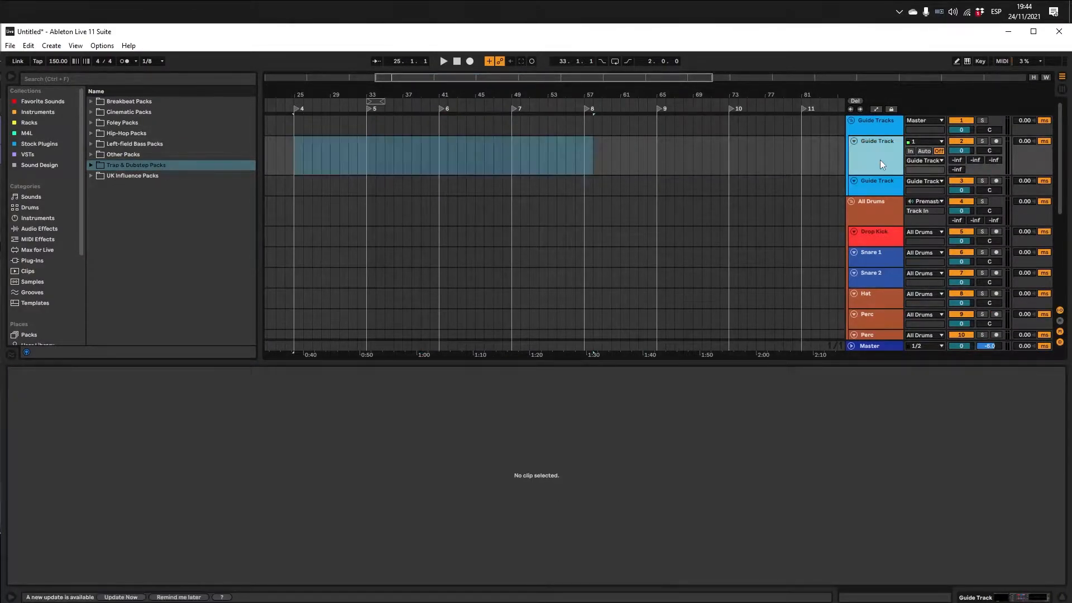
pyautogui.scroll(-2, 880, 160)
pyautogui.scroll(-5, 665, 183)
pyautogui.scroll(5, 642, 184)
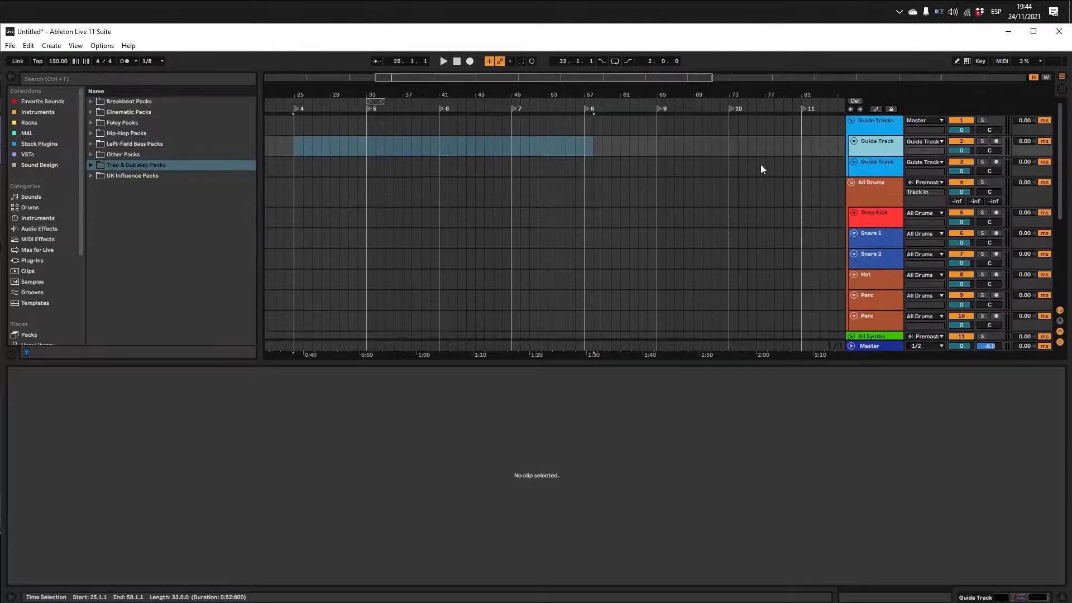
pyautogui.hotkey('ctrl', 'alt', 'l')
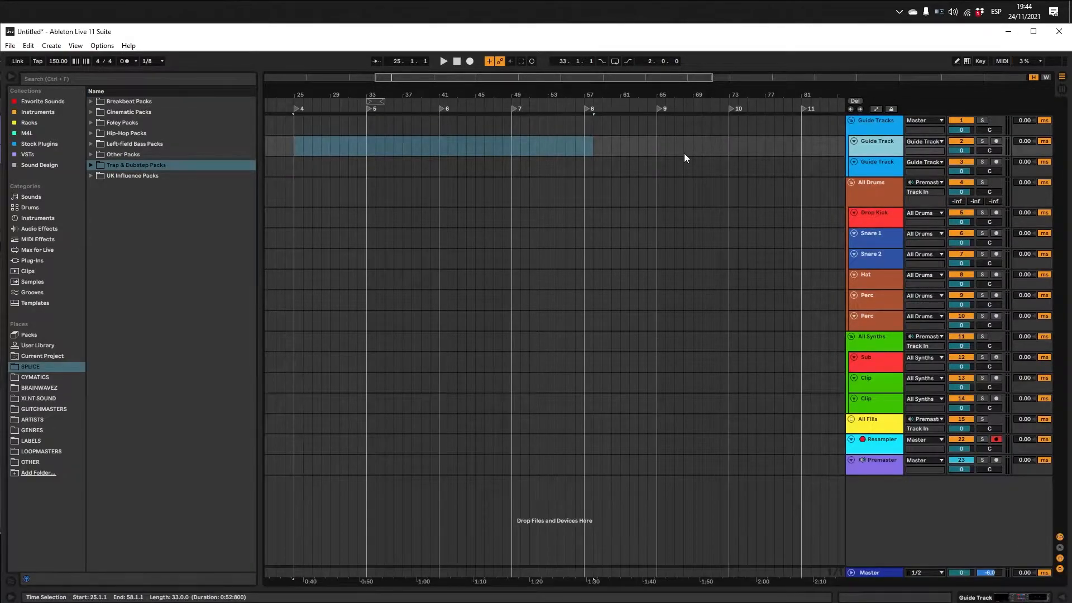
# Step: Fold the All Drums and All Synths group tracks
pyautogui.click(877, 188)
pyautogui.click(852, 182)
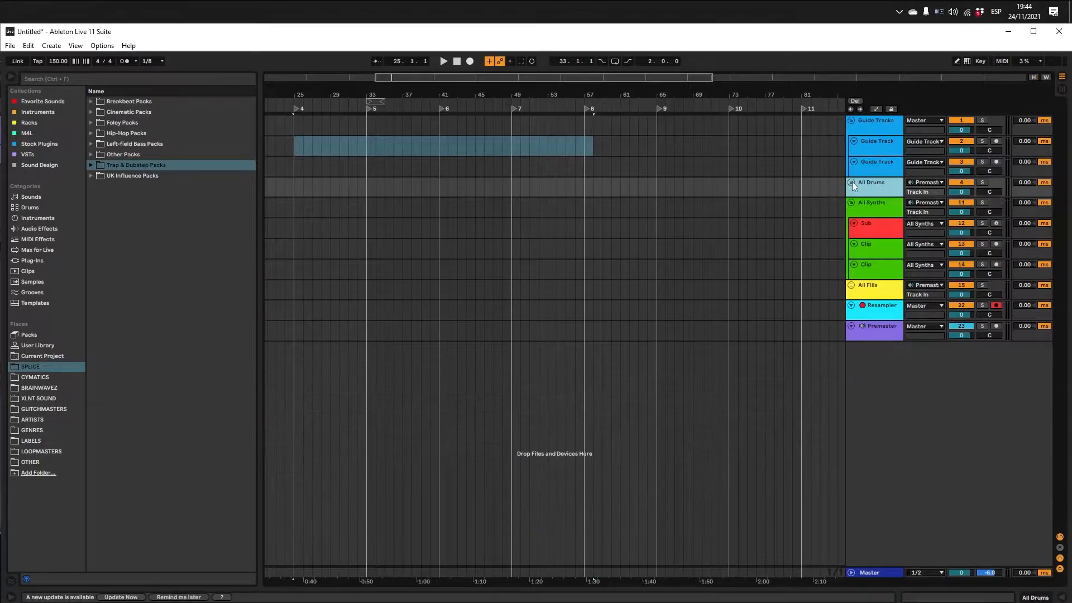
pyautogui.moveTo(865, 198); pyautogui.dragTo(863, 208)
pyautogui.click(851, 213)
pyautogui.click(793, 189)
# Step: Unfold the All Drums group and insert two new audio tracks below its last Perc track
pyautogui.click(852, 182)
pyautogui.click(876, 320)
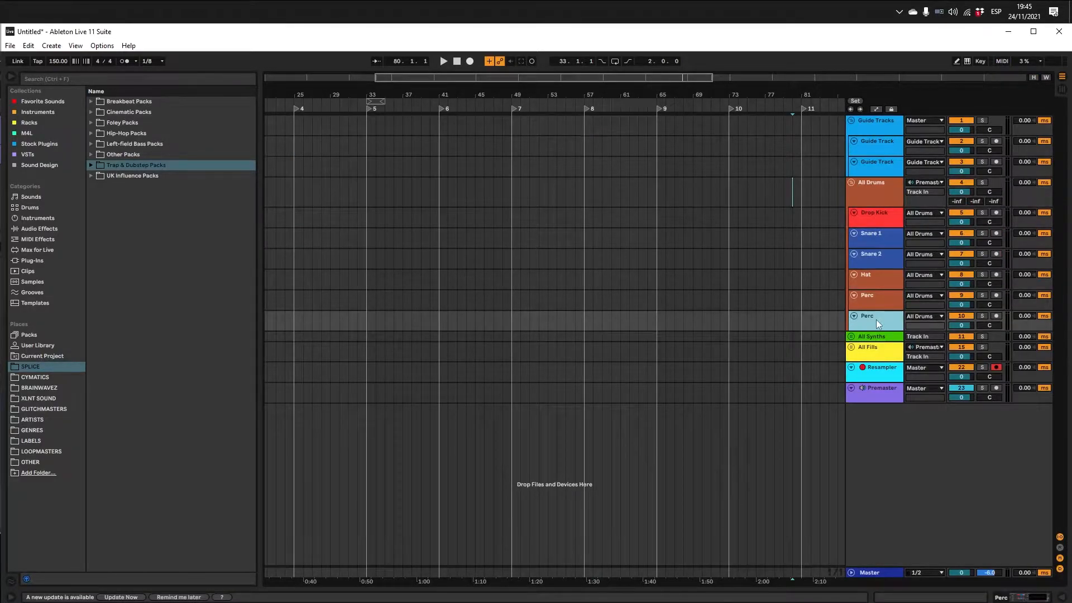
pyautogui.hotkey('ctrl', 't')
pyautogui.hotkey('ctrl', 't')
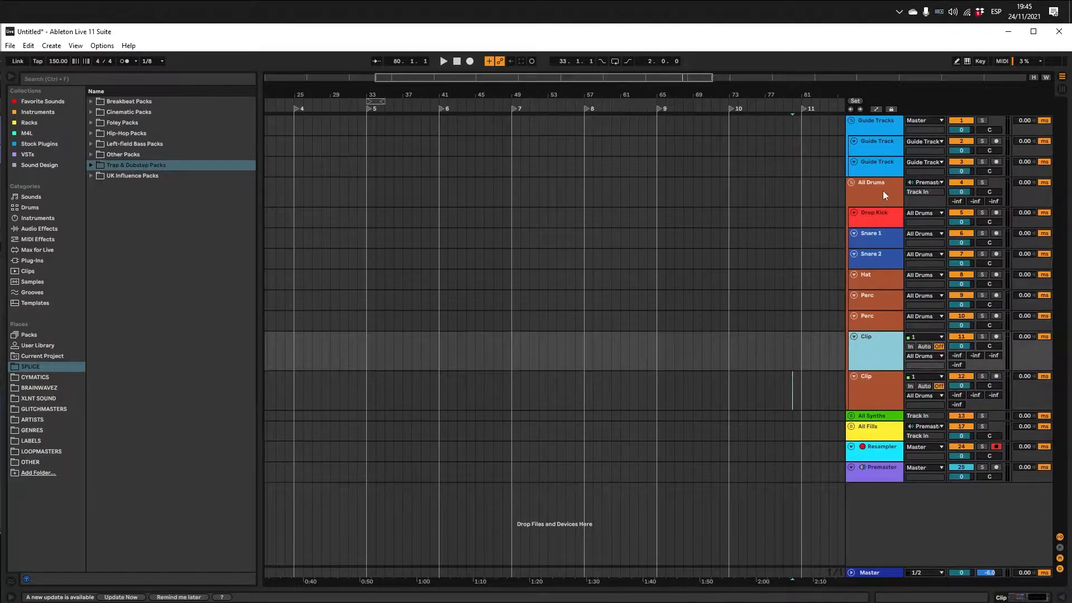
# Step: Fold the All Drums group after selecting its two new Clip tracks
pyautogui.click(863, 185)
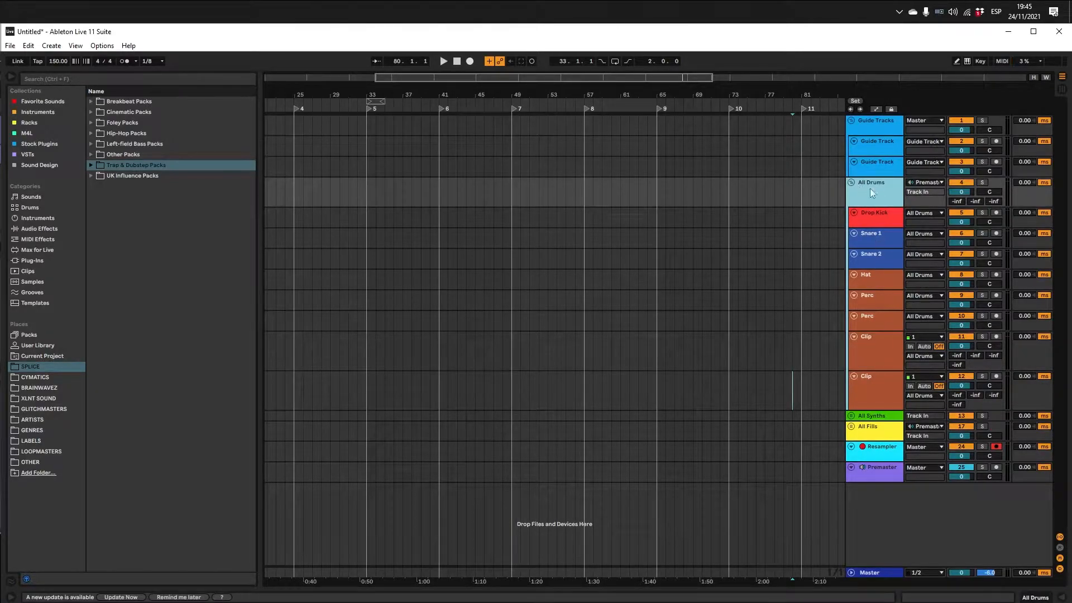
pyautogui.click(872, 383)
pyautogui.click(870, 346)
pyautogui.click(870, 203)
pyautogui.click(851, 183)
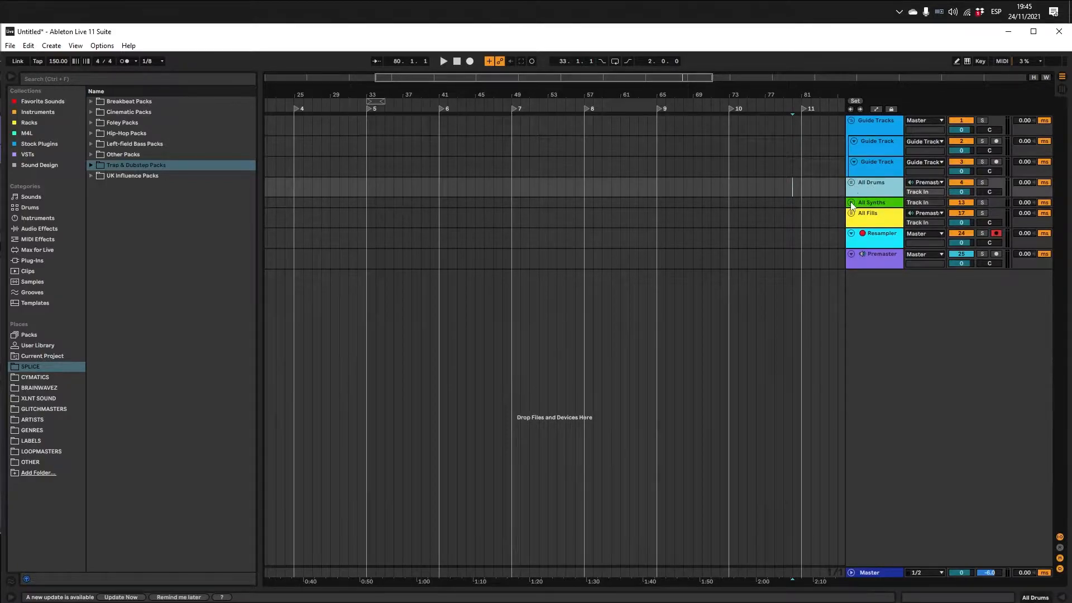
# Step: Unfold the All Synths group and show the device chains of its tracks
pyautogui.click(851, 202)
pyautogui.click(876, 204)
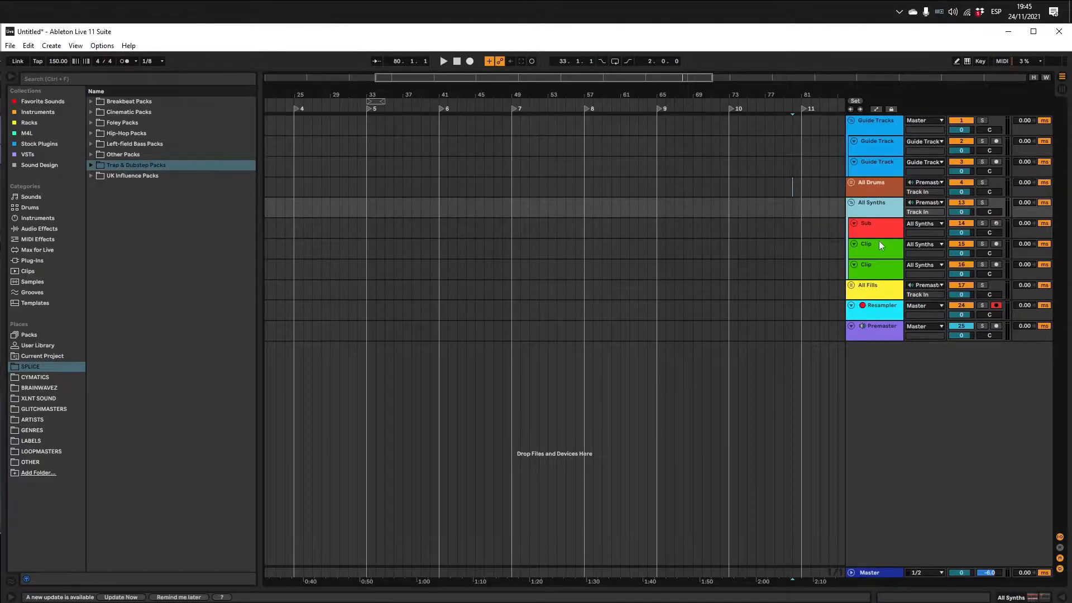
pyautogui.click(877, 228)
pyautogui.doubleClick(877, 227)
pyautogui.click(878, 227)
pyautogui.click(879, 246)
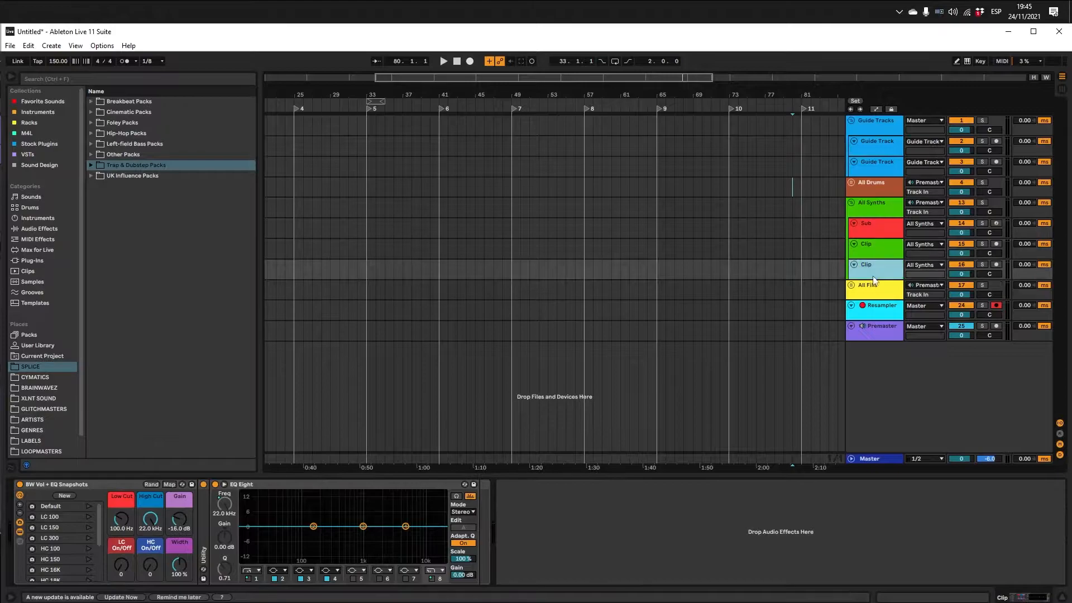
pyautogui.click(862, 206)
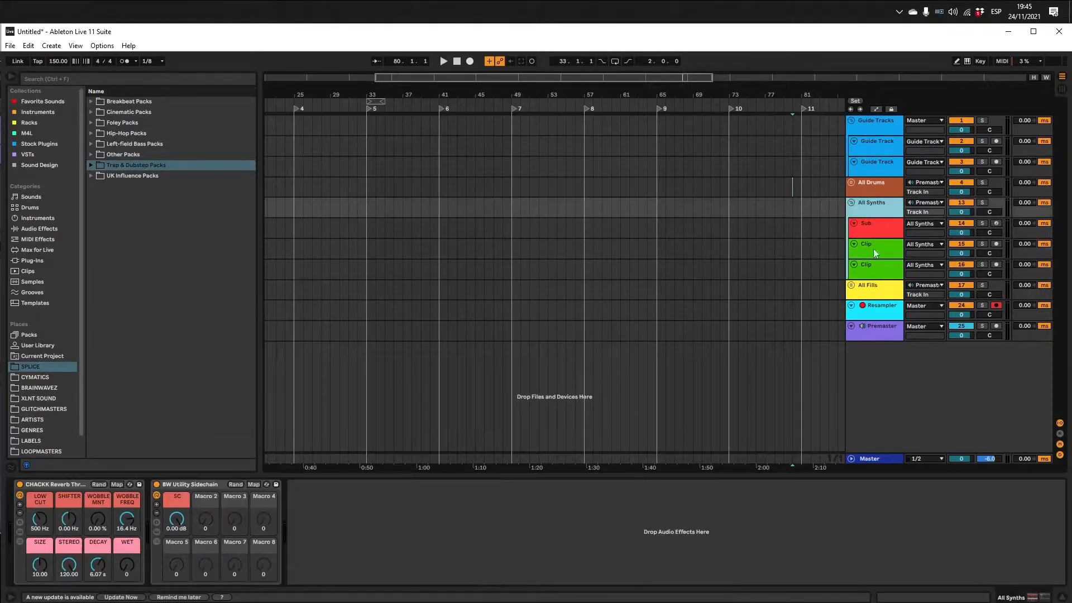
# Step: Unfold the All Fills group and examine the device chains of its White Noise and first Fills tracks
pyautogui.click(852, 286)
pyautogui.click(870, 319)
pyautogui.scroll(-2, 870, 319)
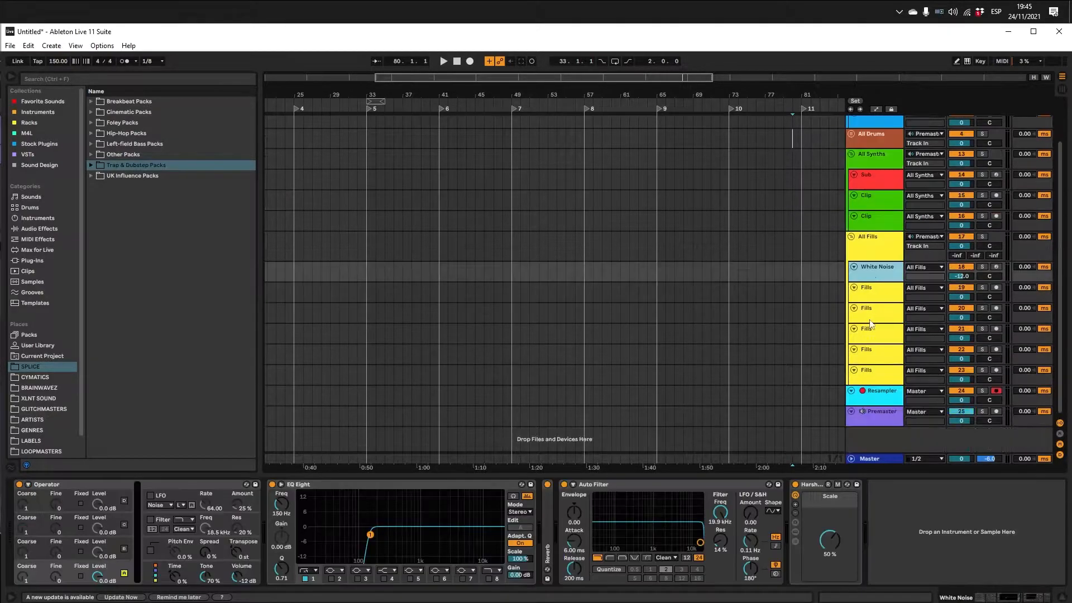
pyautogui.click(869, 296)
pyautogui.click(863, 257)
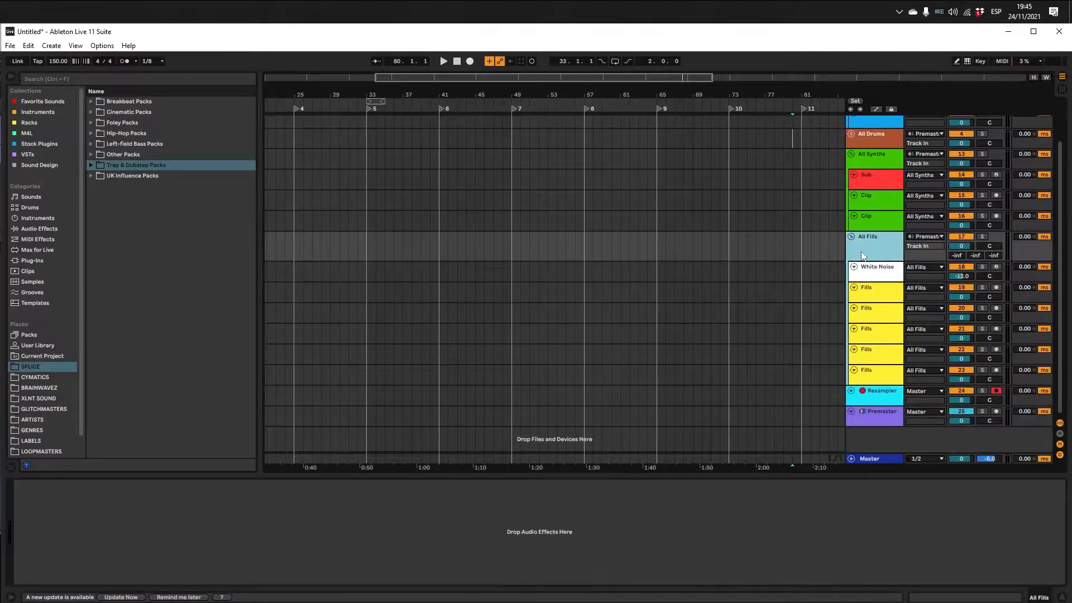
pyautogui.click(876, 296)
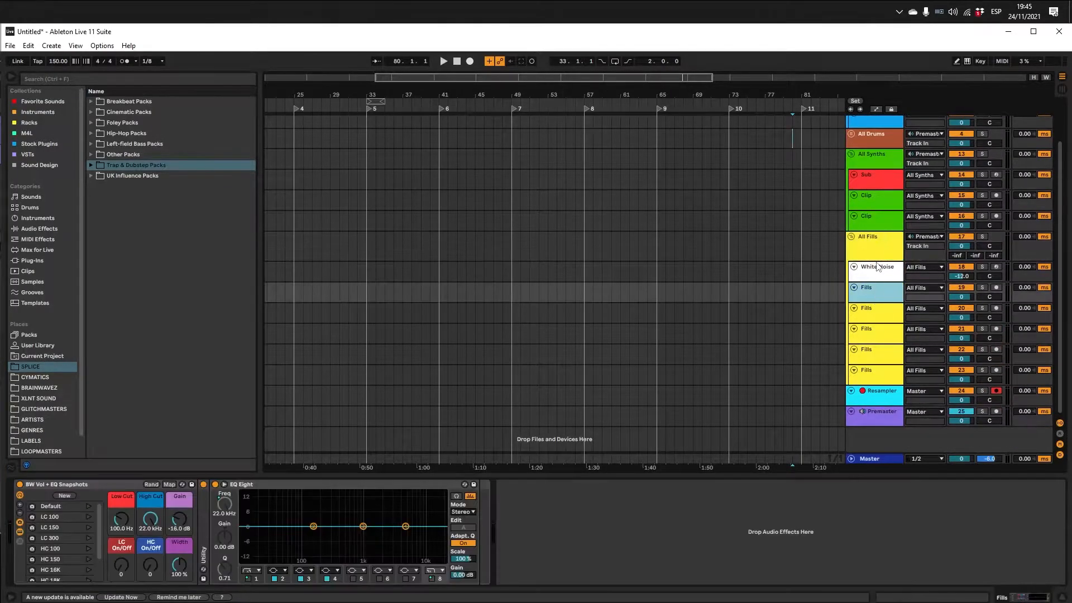
# Step: Fold the All Fills and All Synths groups
pyautogui.click(851, 236)
pyautogui.click(863, 185)
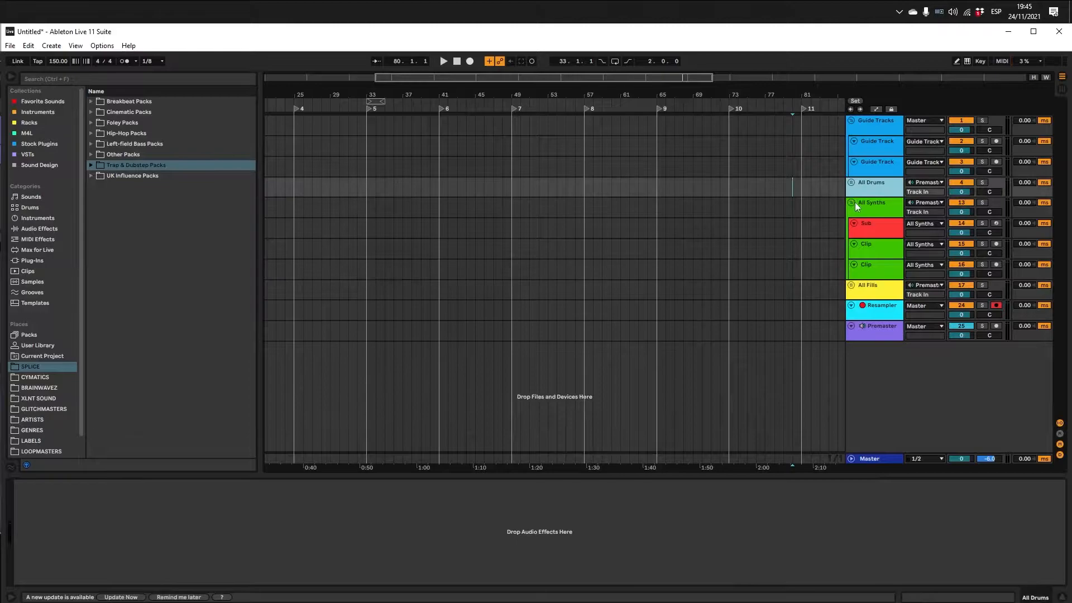
pyautogui.click(853, 202)
# Step: Examine the Guide Tracks group and the device chains of its two Guide Track tracks
pyautogui.click(877, 125)
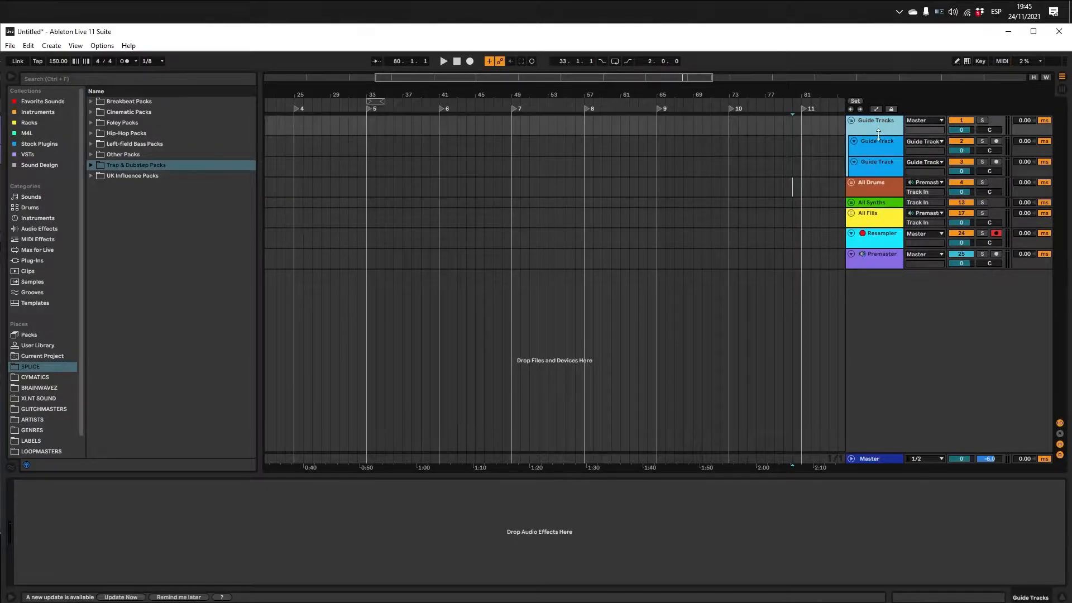
pyautogui.click(876, 142)
pyautogui.click(524, 148)
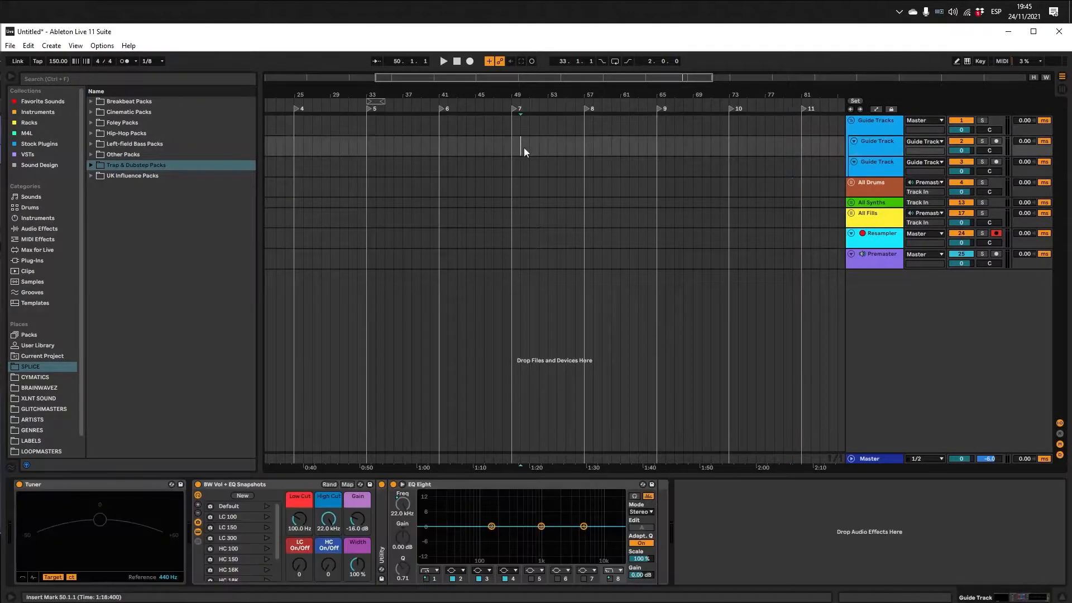
pyautogui.hscroll(-2, 487, 152)
pyautogui.click(576, 135)
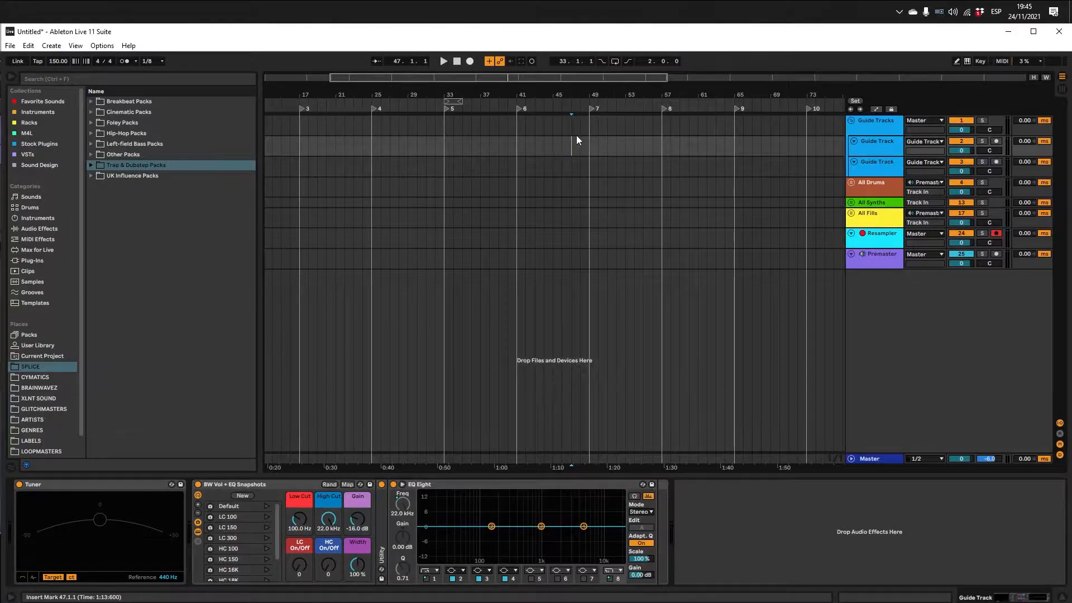
pyautogui.click(525, 146)
pyautogui.click(876, 160)
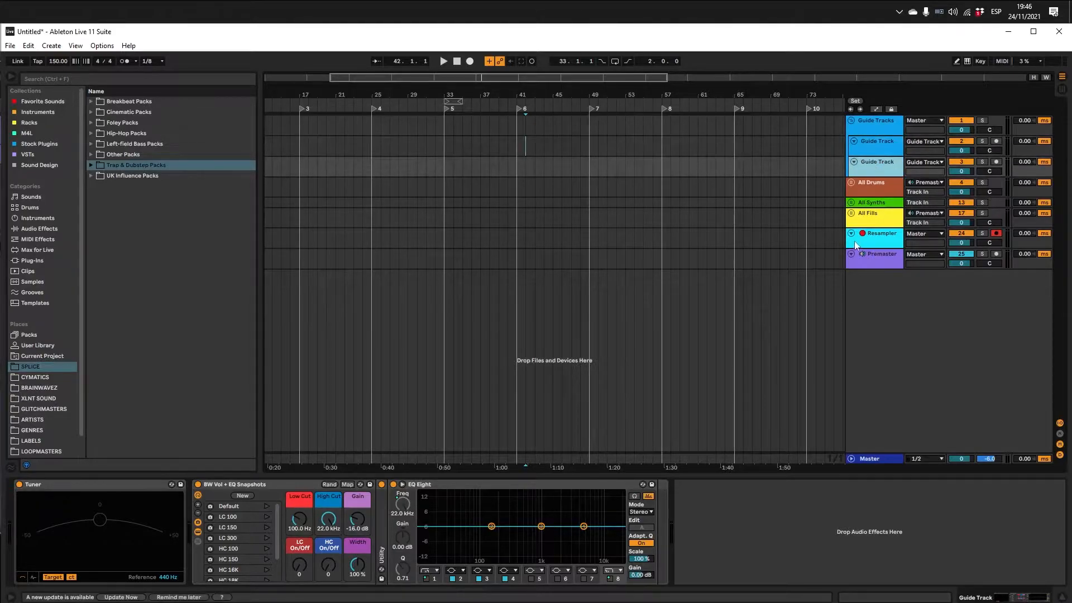
# Step: Enlarge the Resampler track to reveal its routing and choose Resampling as its audio input
pyautogui.click(877, 234)
pyautogui.click(540, 245)
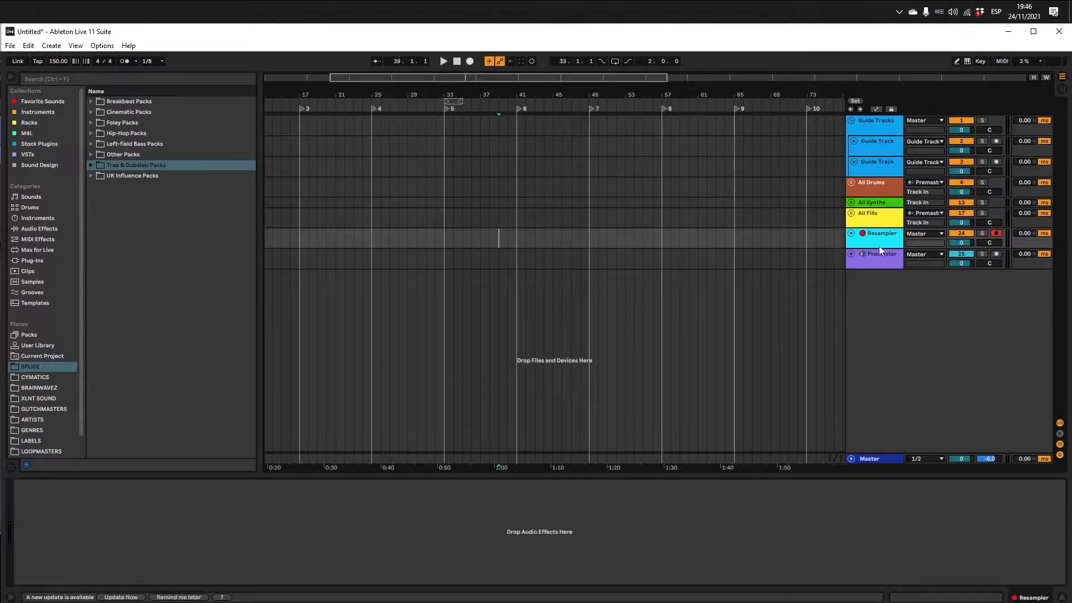
pyautogui.moveTo(871, 248); pyautogui.dragTo(871, 296)
pyautogui.click(922, 223)
pyautogui.click(923, 235)
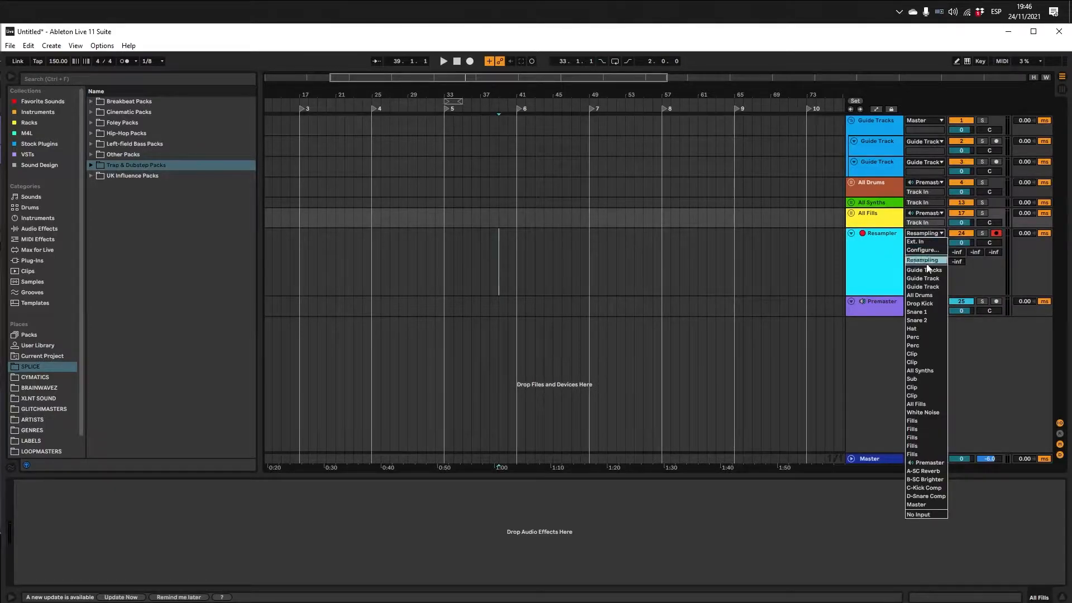
pyautogui.click(924, 260)
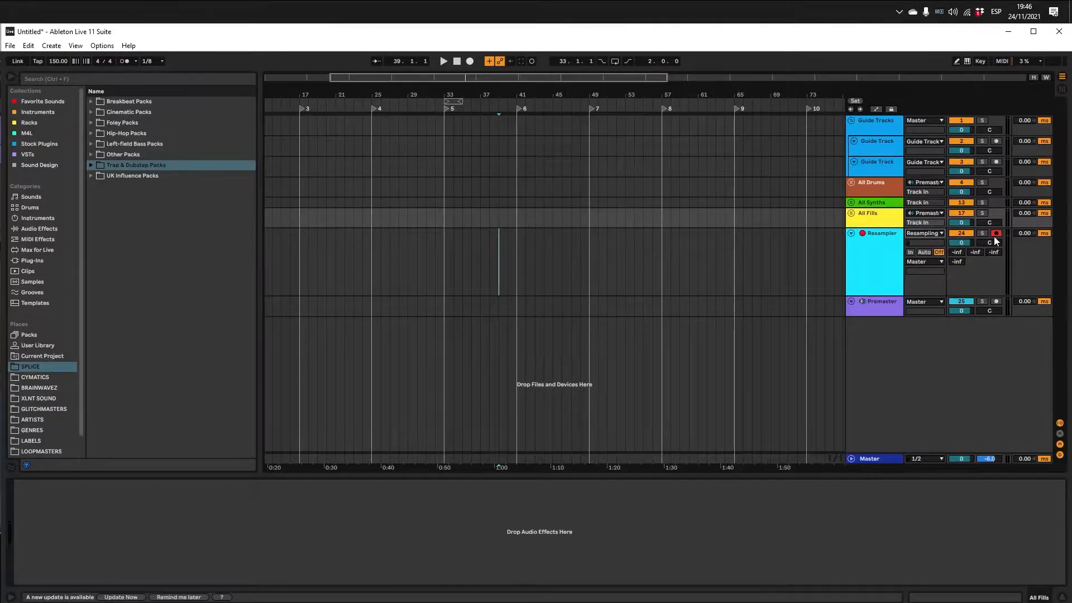
# Step: Fit all tracks to the arrangement height to view the Resampler and Guide Track routing, and restore the previous heights
pyautogui.click(863, 237)
pyautogui.press('h')
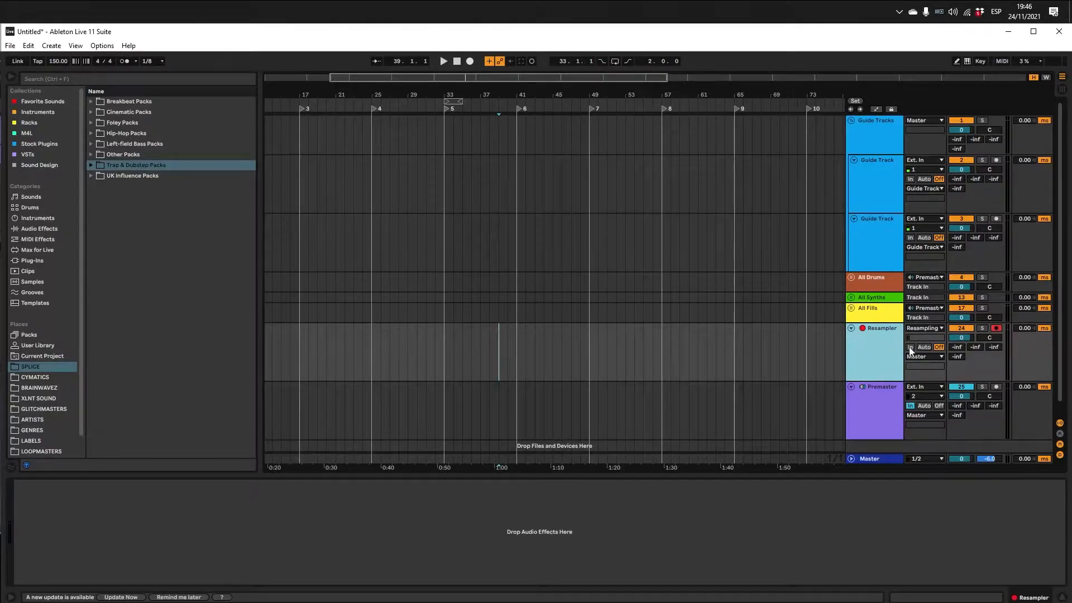
pyautogui.click(583, 335)
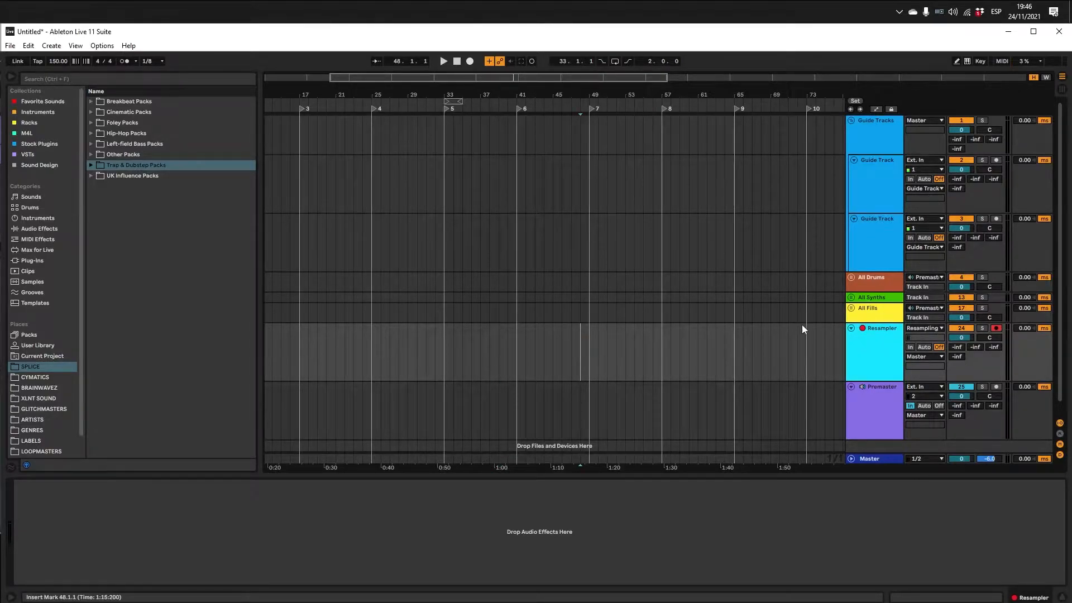
pyautogui.click(893, 176)
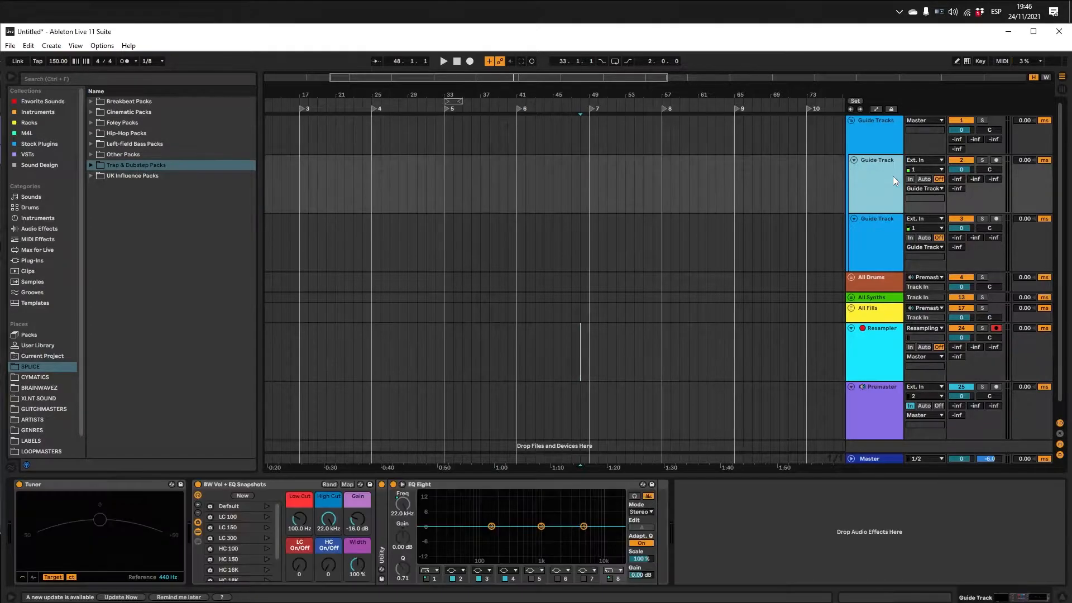
pyautogui.press('h')
pyautogui.click(877, 271)
# Step: Enlarge the Premaster track to reveal its input and output routing, and fold the Resampler track
pyautogui.click(878, 310)
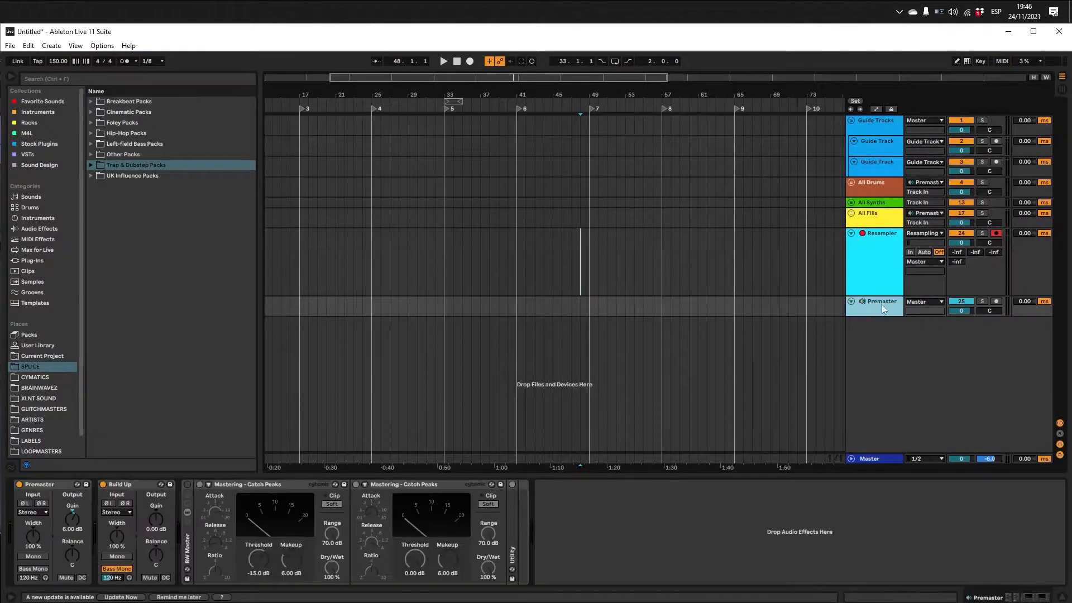
pyautogui.moveTo(879, 316); pyautogui.dragTo(880, 345)
pyautogui.click(858, 258)
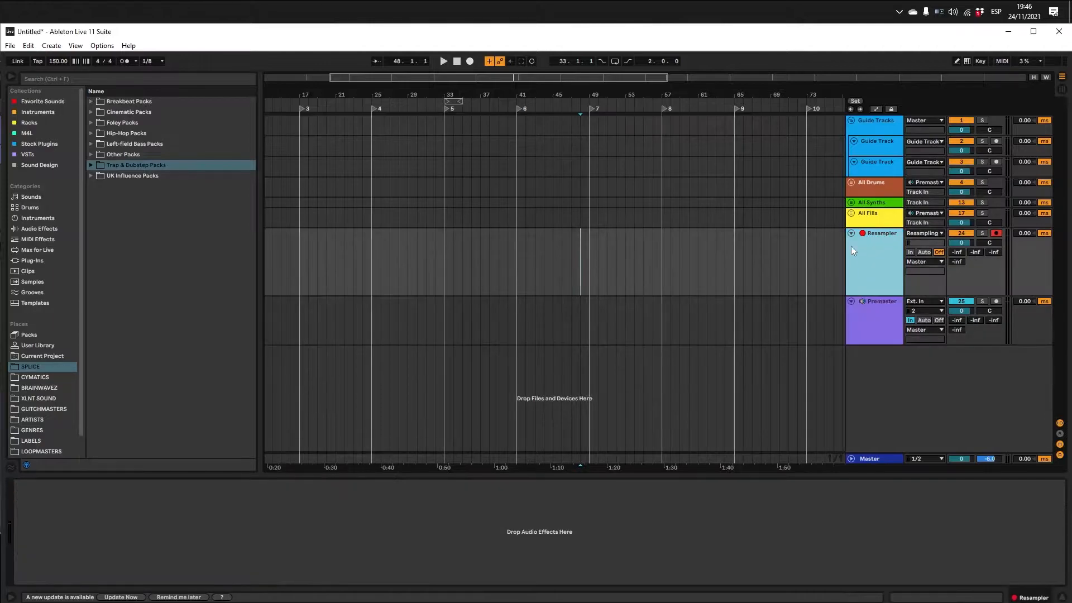
pyautogui.click(851, 233)
# Step: Examine how the All Drums, All Synths and All Fills groups route to Premaster, and the device chains on Premaster and Master
pyautogui.click(864, 219)
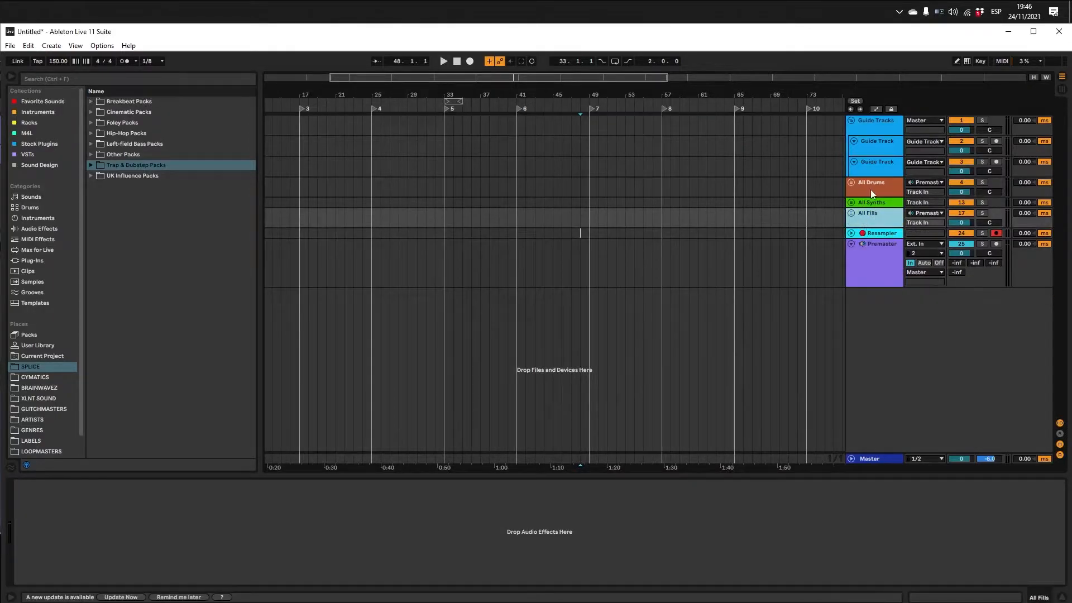
pyautogui.click(869, 189)
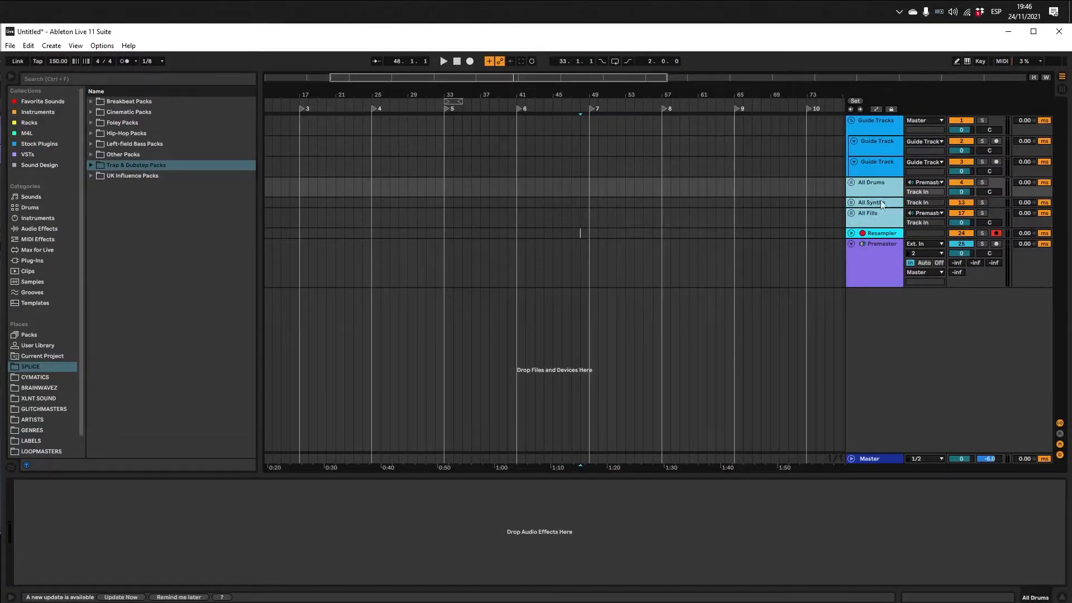
pyautogui.click(868, 455)
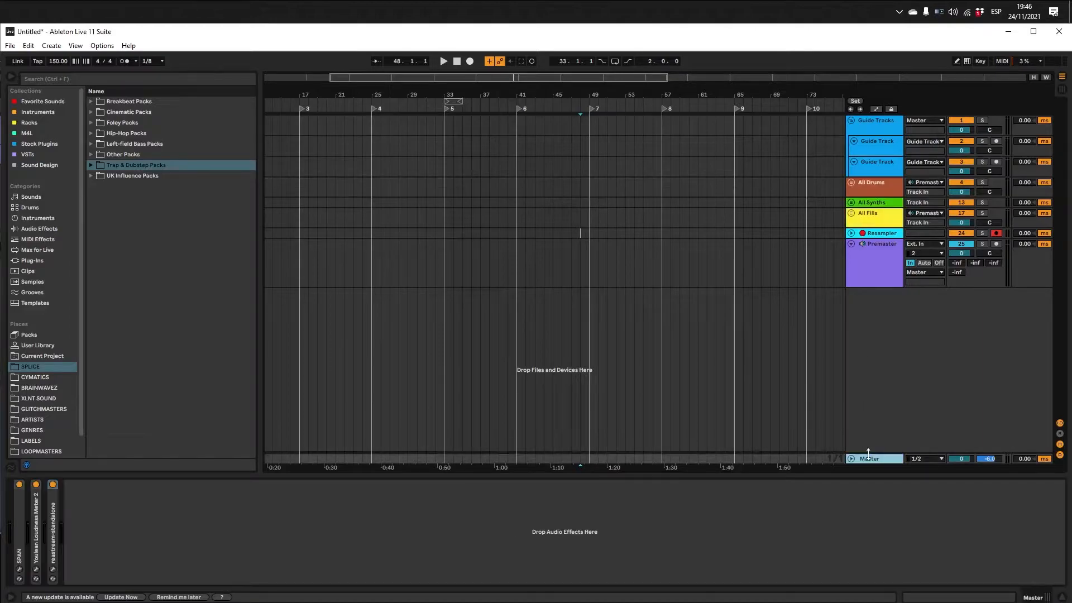
pyautogui.click(887, 190)
pyautogui.click(887, 218)
pyautogui.click(886, 259)
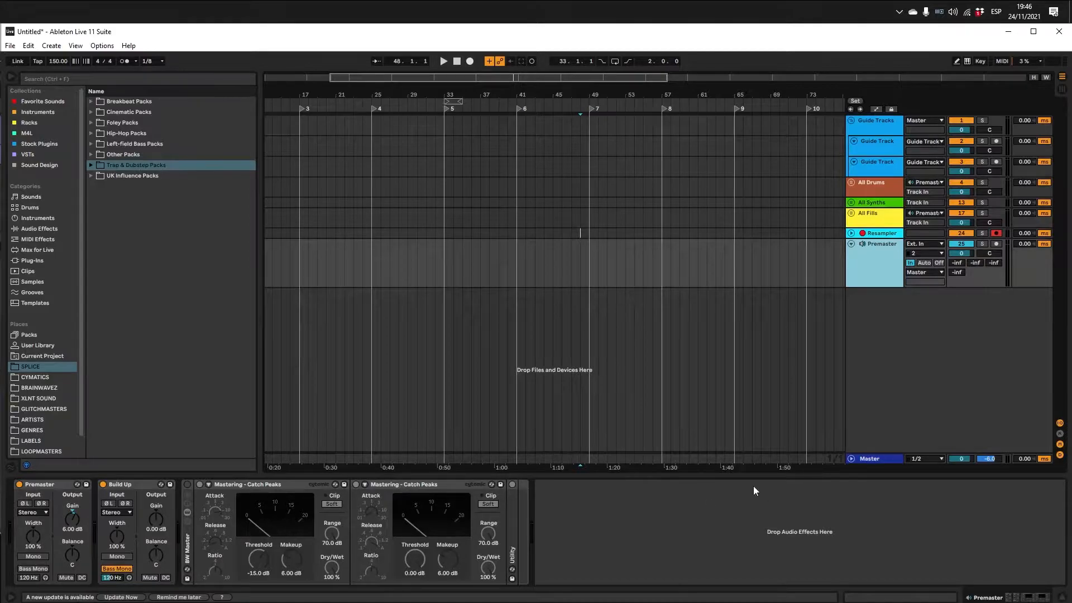
pyautogui.click(881, 459)
pyautogui.click(607, 269)
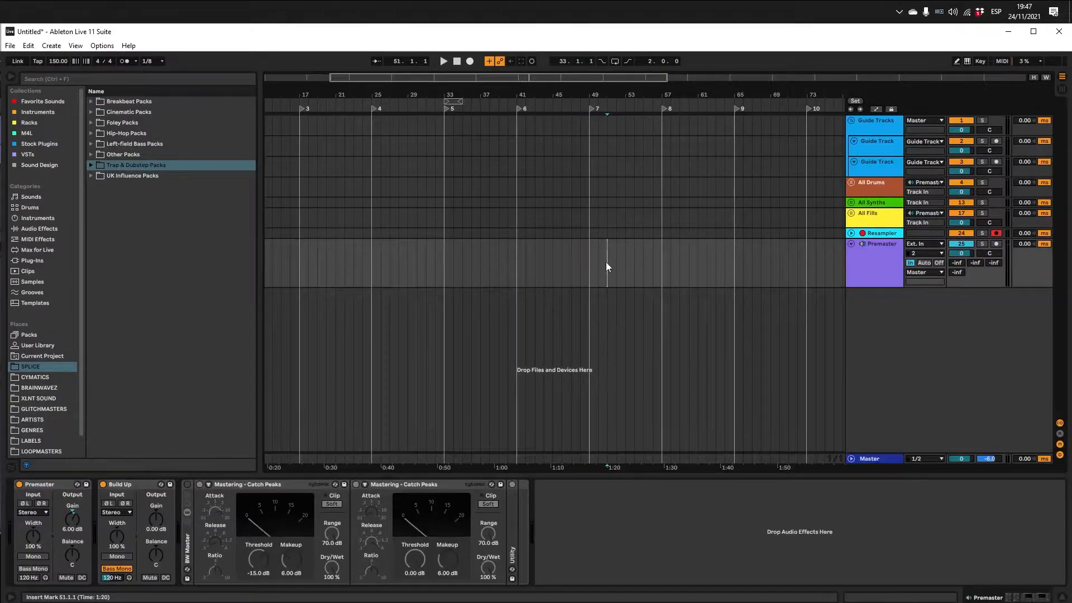
pyautogui.click(652, 264)
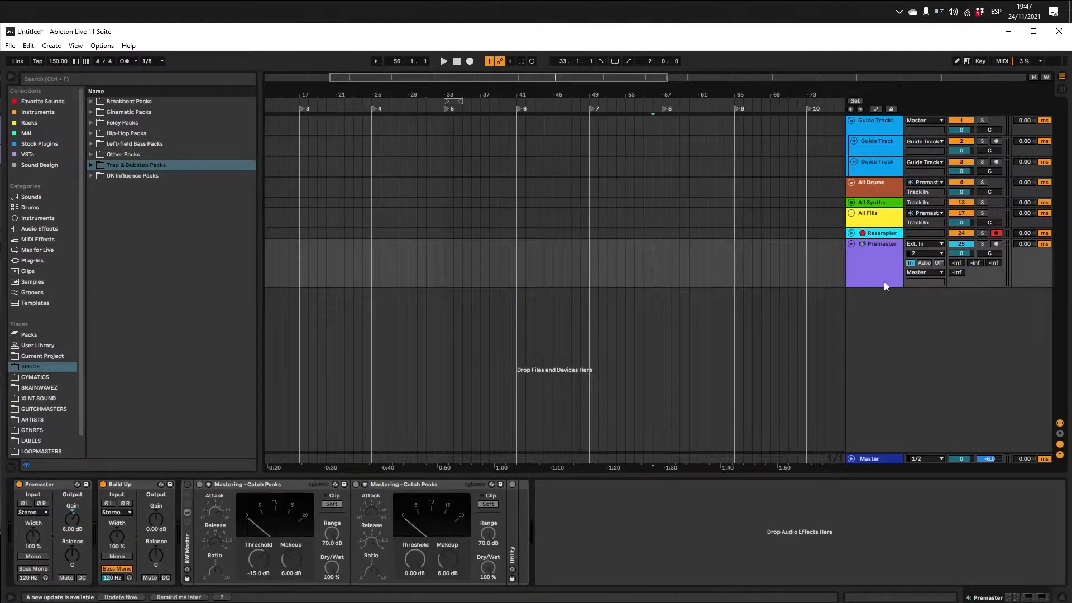
pyautogui.click(423, 275)
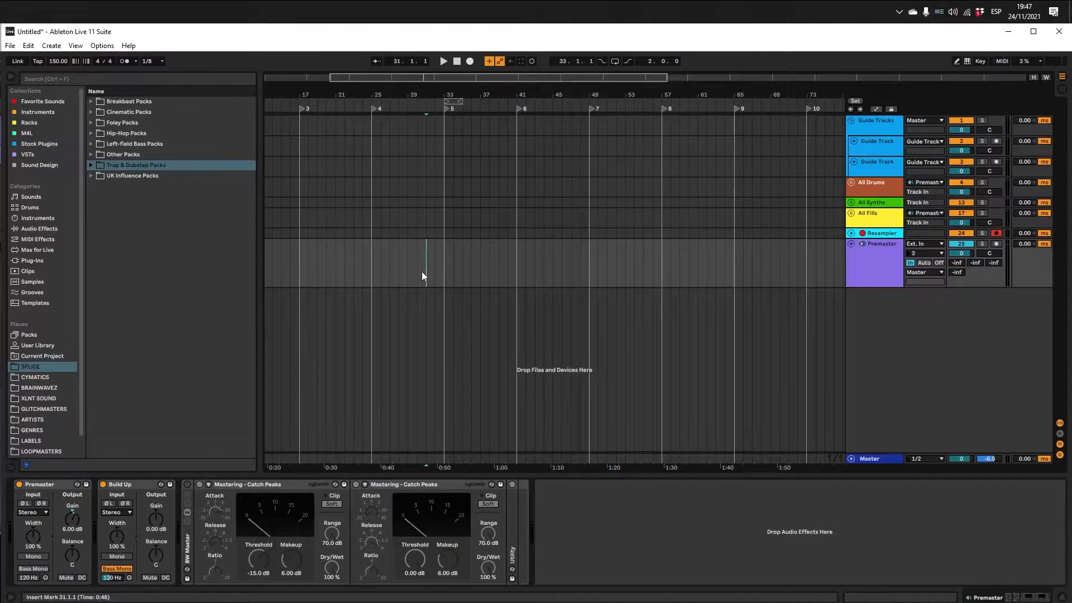
pyautogui.click(868, 193)
pyautogui.click(890, 254)
pyautogui.click(880, 186)
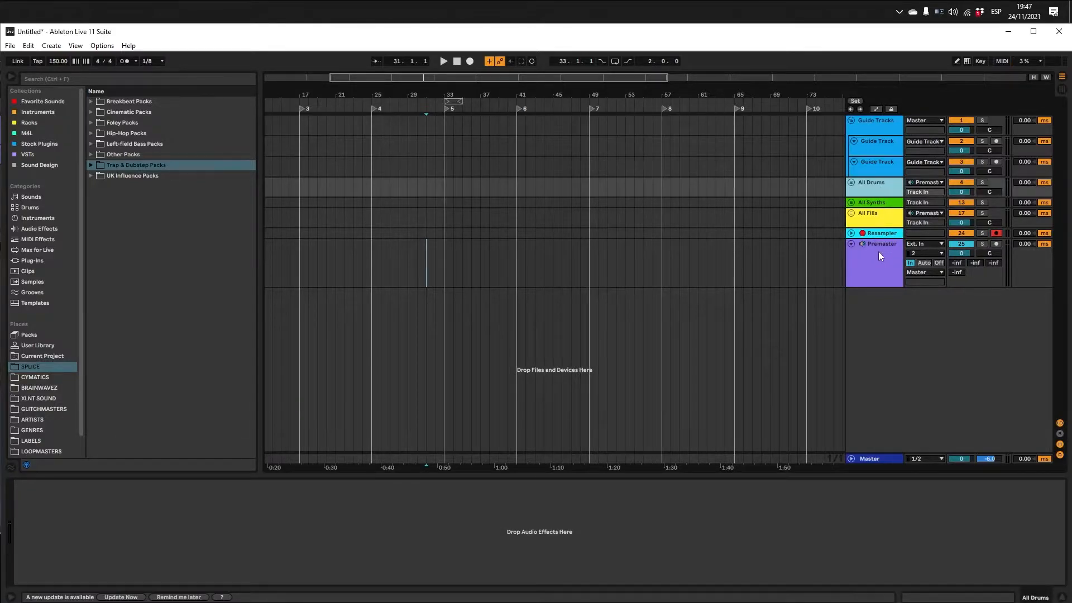
# Step: Fold the Premaster track and place the insert marker at bar 29 on the first Guide Track
pyautogui.click(851, 244)
pyautogui.click(562, 186)
pyautogui.scroll(-3, 550, 180)
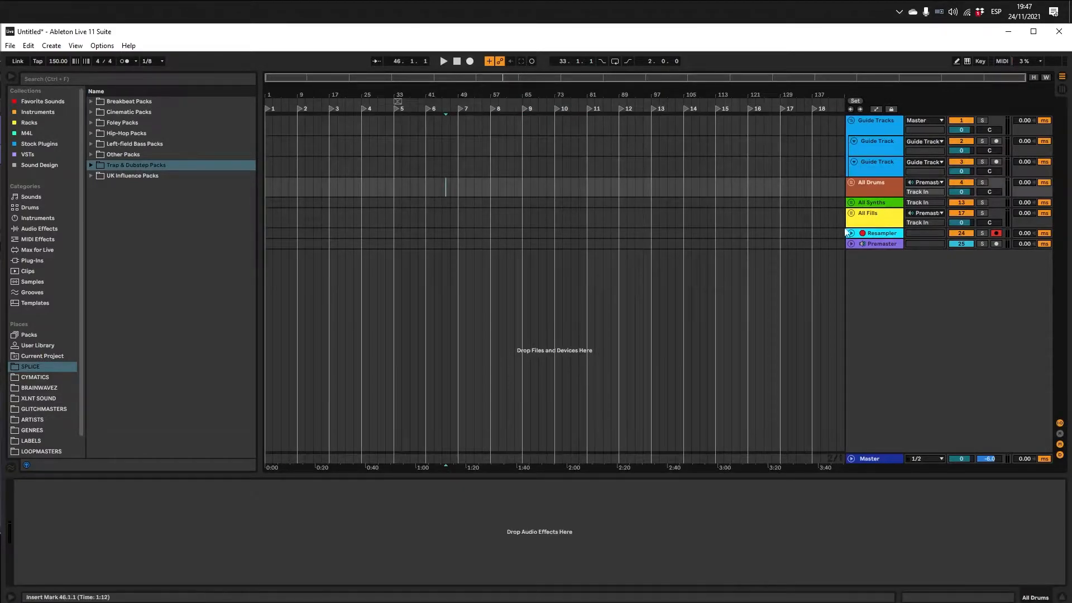
pyautogui.click(378, 148)
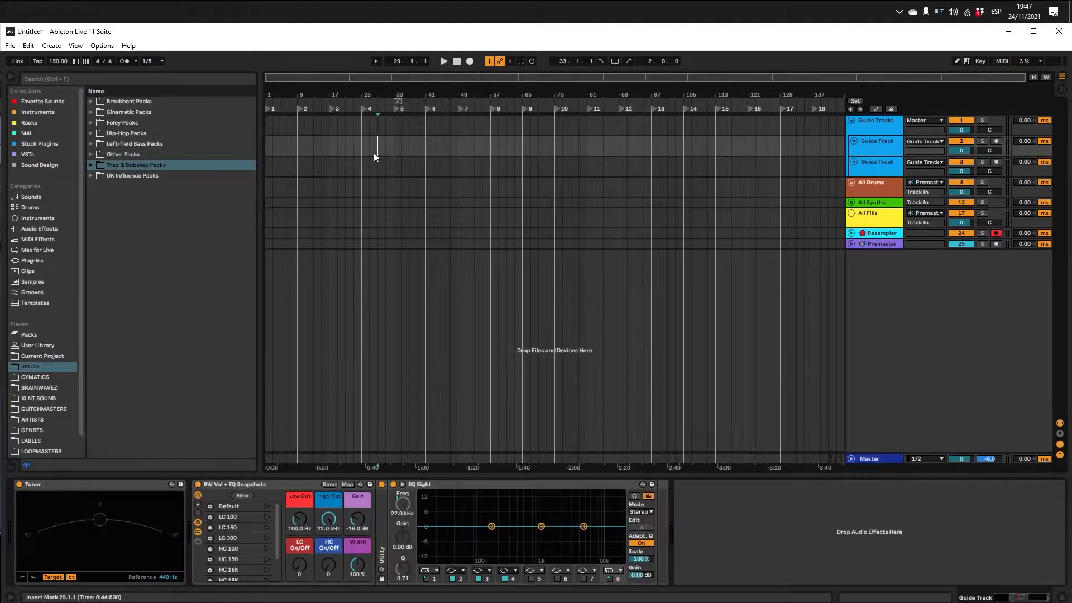
# Step: Show the Favorite Sounds collection and browse the samples in its Kick folder
pyautogui.click(47, 101)
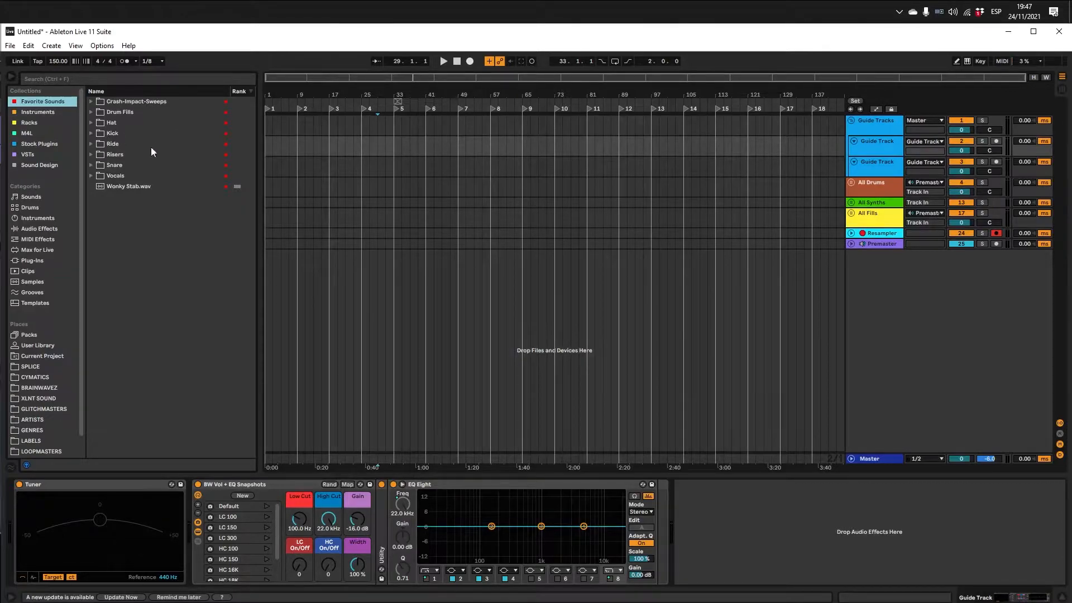
pyautogui.click(92, 133)
pyautogui.scroll(-3, 151, 145)
pyautogui.scroll(3, 151, 150)
pyautogui.scroll(-6, 145, 154)
pyautogui.scroll(6, 138, 163)
# Step: Browse the samples in the Hat folder of the Favorite Sounds collection and collapse the folder
pyautogui.click(94, 122)
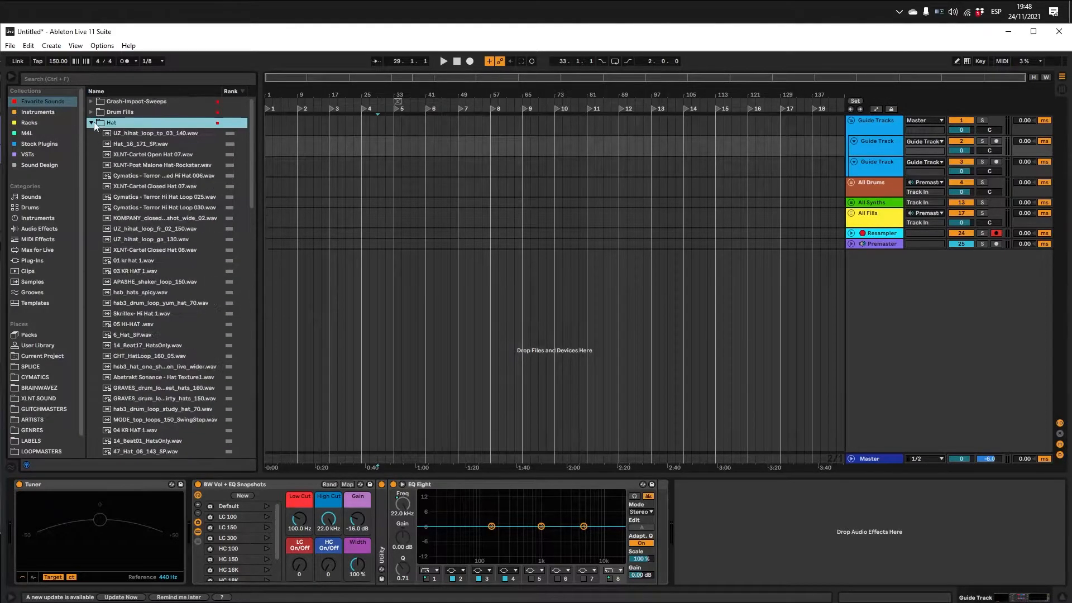
pyautogui.scroll(-7, 116, 178)
pyautogui.scroll(7, 116, 174)
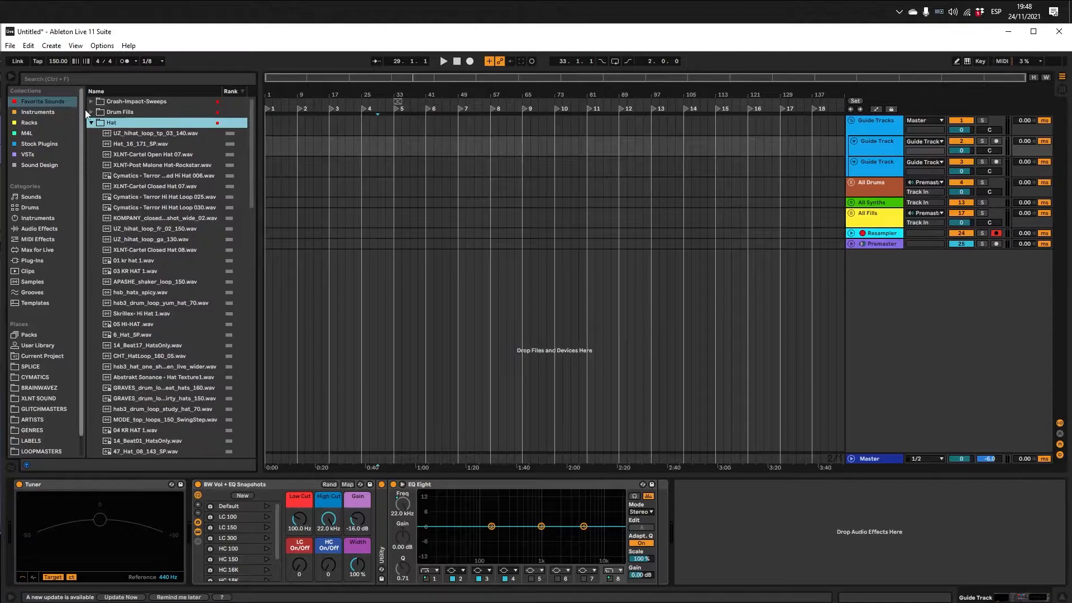
pyautogui.click(96, 122)
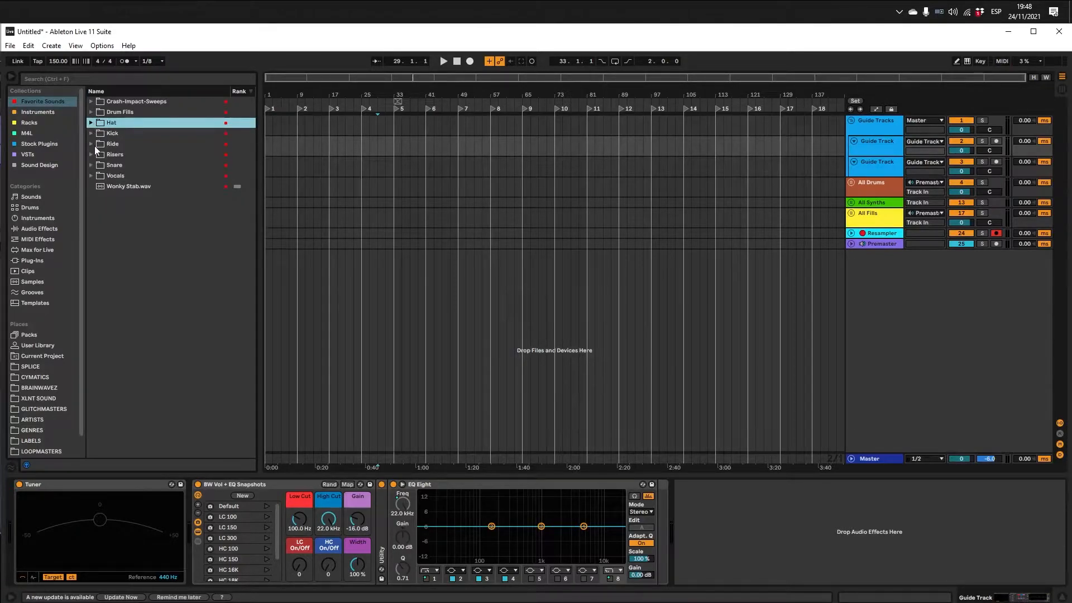
# Step: Browse the Ride, Risers and Snare folders of the Favorite Sounds collection, collapsing each one
pyautogui.click(93, 145)
pyautogui.click(94, 144)
pyautogui.click(95, 156)
pyautogui.click(93, 156)
pyautogui.click(92, 156)
pyautogui.click(92, 166)
pyautogui.click(92, 165)
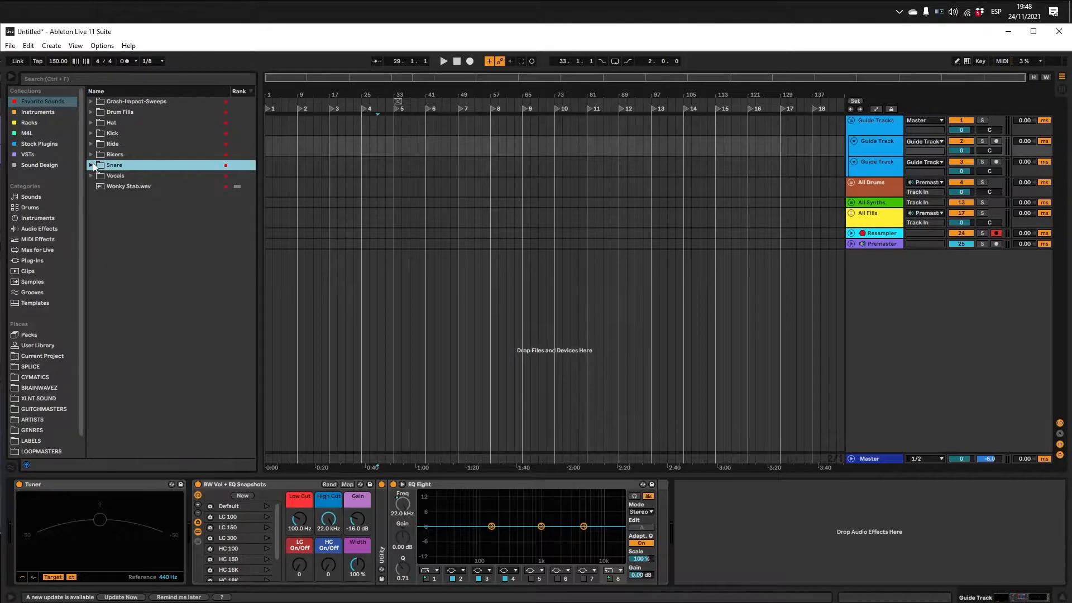
pyautogui.press('Left')
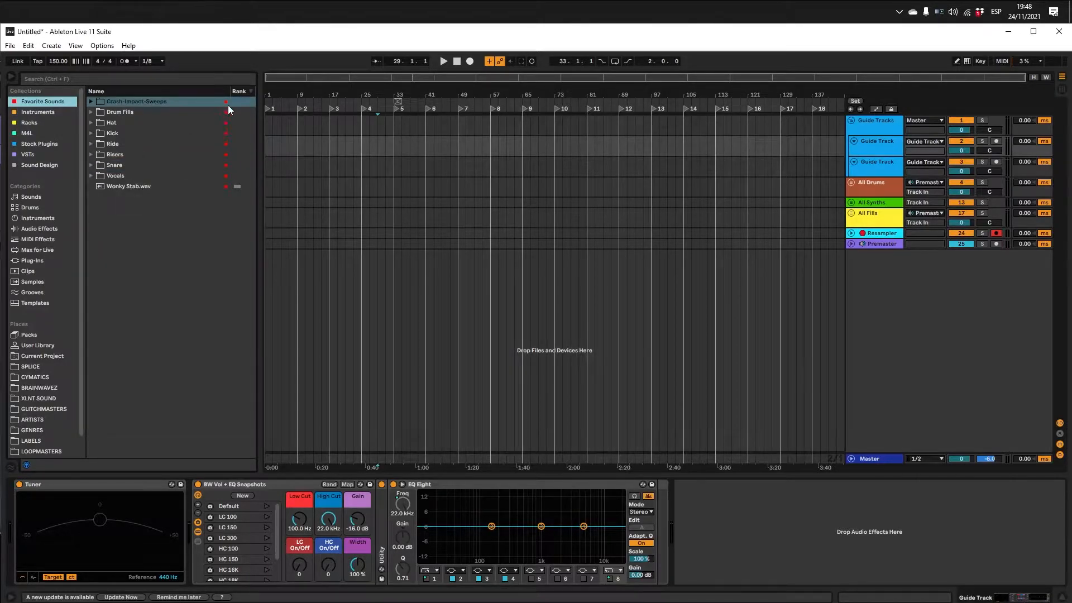
# Step: Show the Instruments collection and go through its Operator, Simpler, Sampler and Wavetable devices
pyautogui.click(34, 113)
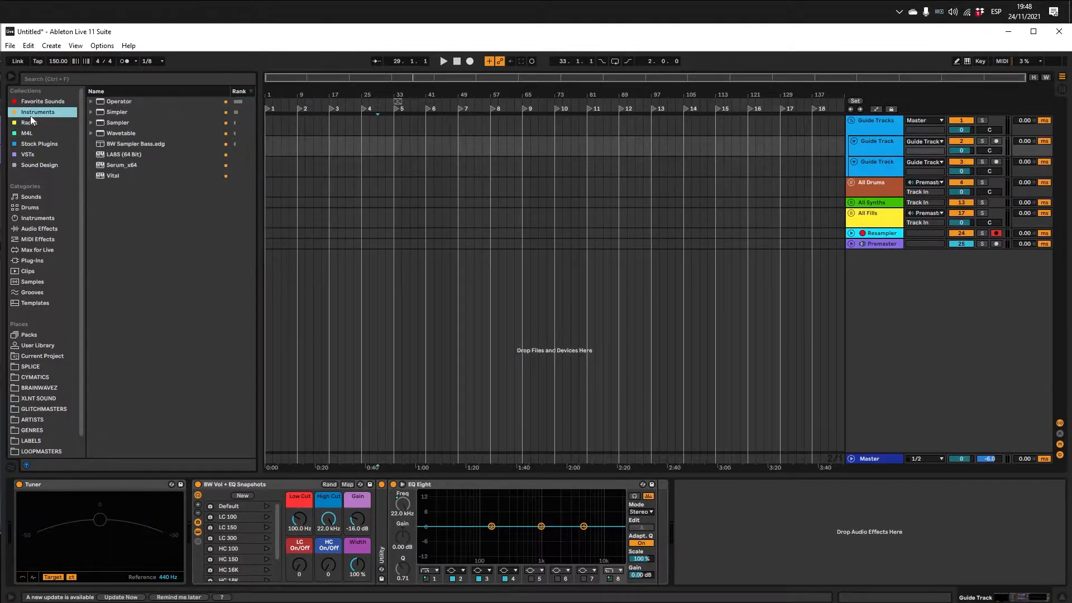
pyautogui.click(127, 103)
pyautogui.click(130, 123)
pyautogui.click(126, 103)
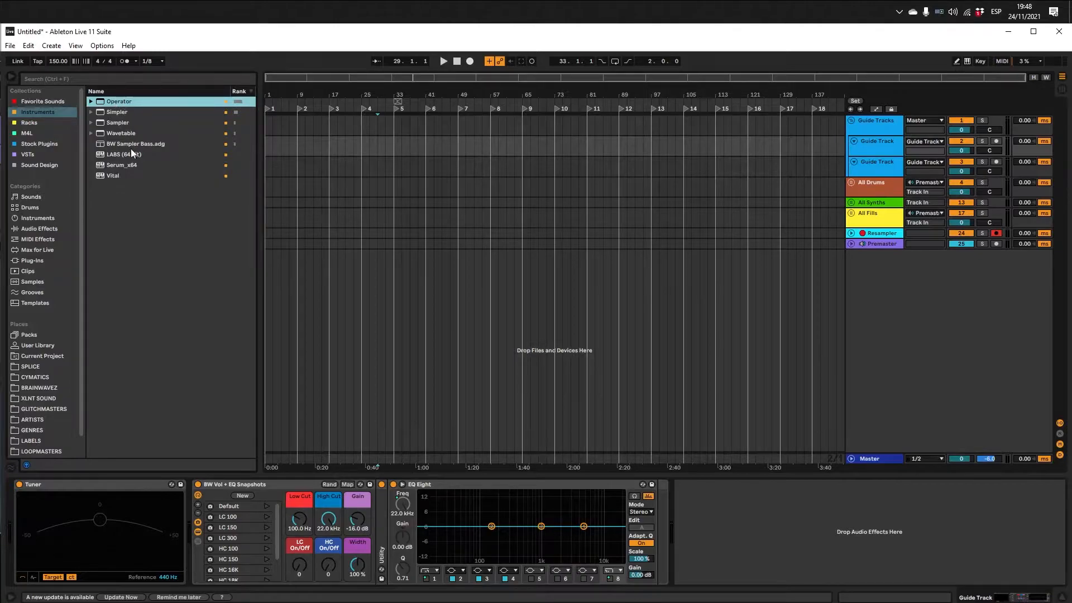
pyautogui.click(123, 112)
pyautogui.click(123, 122)
pyautogui.click(132, 132)
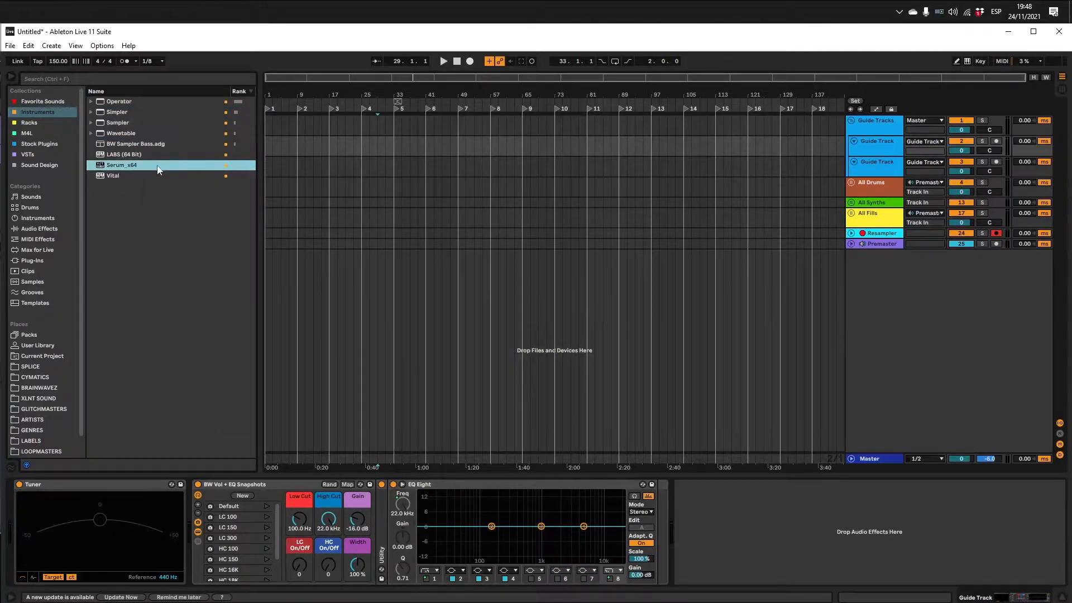
# Step: Review the contents of the Racks, M4L, Stock Plugins and VSTs collections one after another
pyautogui.click(29, 123)
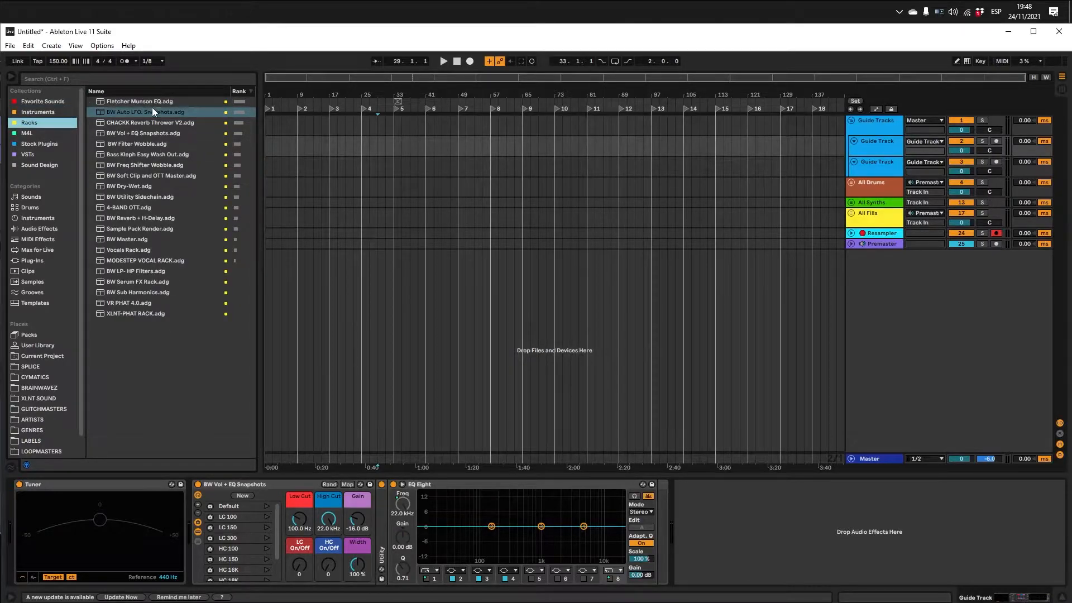
pyautogui.click(26, 133)
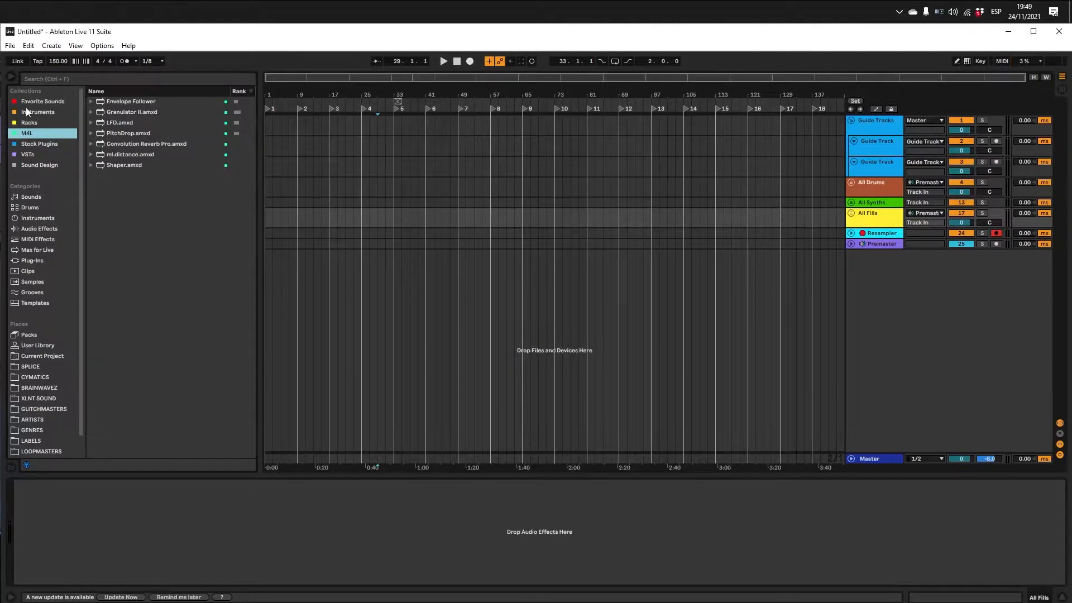
pyautogui.click(34, 123)
pyautogui.click(37, 133)
pyautogui.click(37, 145)
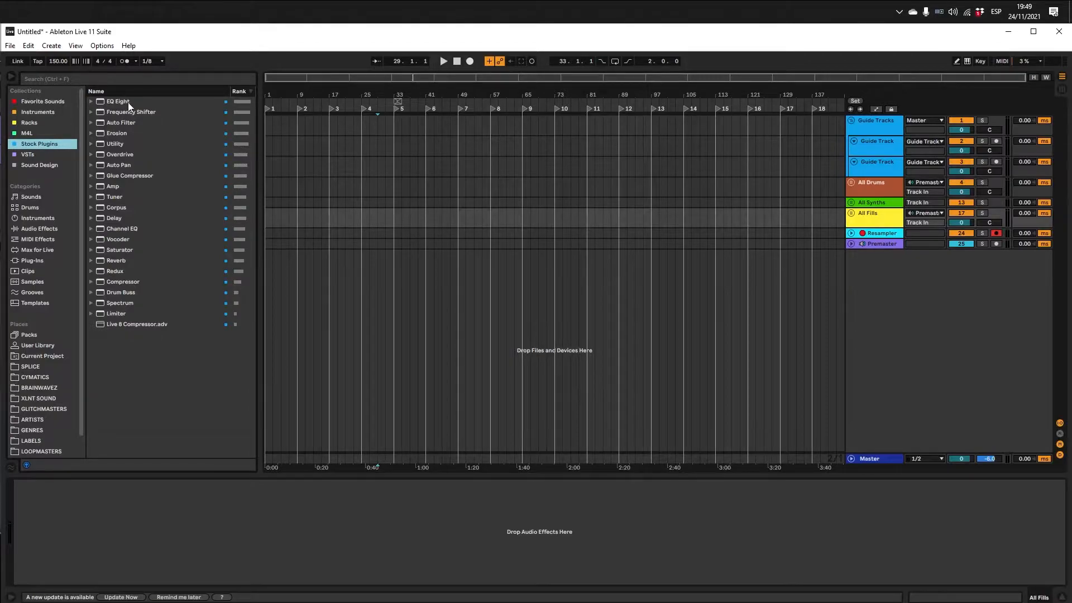
pyautogui.click(38, 152)
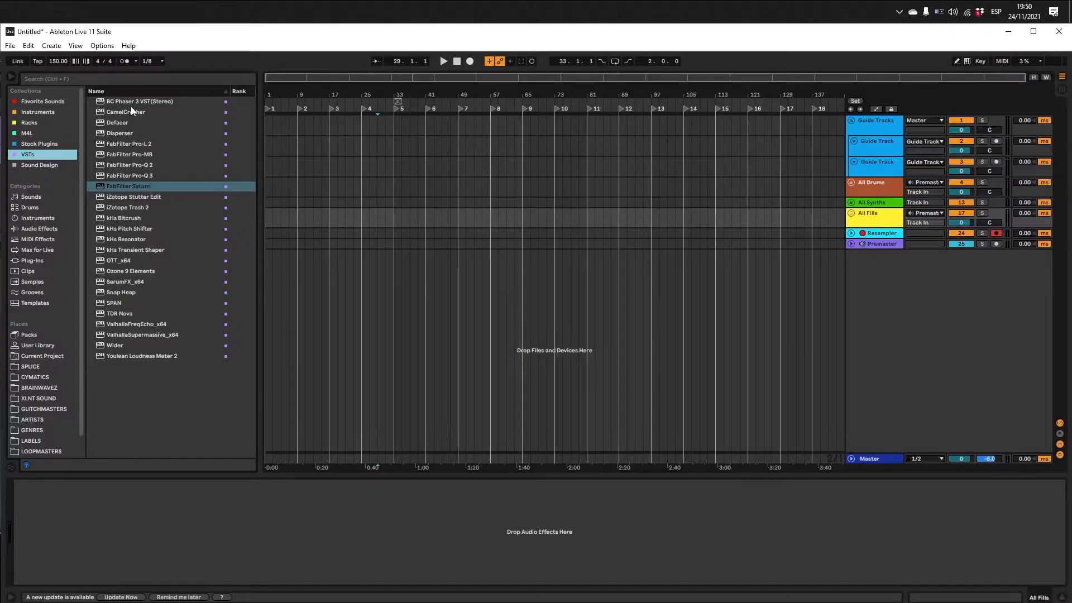
# Step: Compare the devices in the Instruments collection with those in the VSTs collection
pyautogui.click(53, 112)
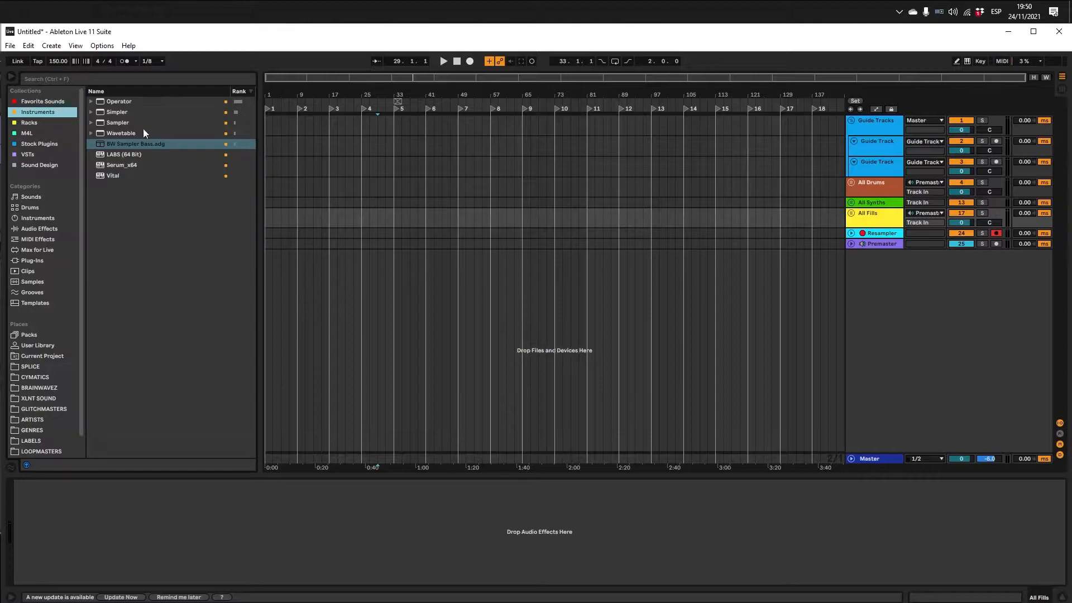
pyautogui.click(37, 154)
pyautogui.click(32, 112)
pyautogui.click(31, 155)
pyautogui.click(35, 114)
# Step: Compare the Sound Design collection with the BRAINWAVEZ place and examine the als Ideas projects under BRAINWAVEZ Curated Ideas, Drop Ideas
pyautogui.click(34, 167)
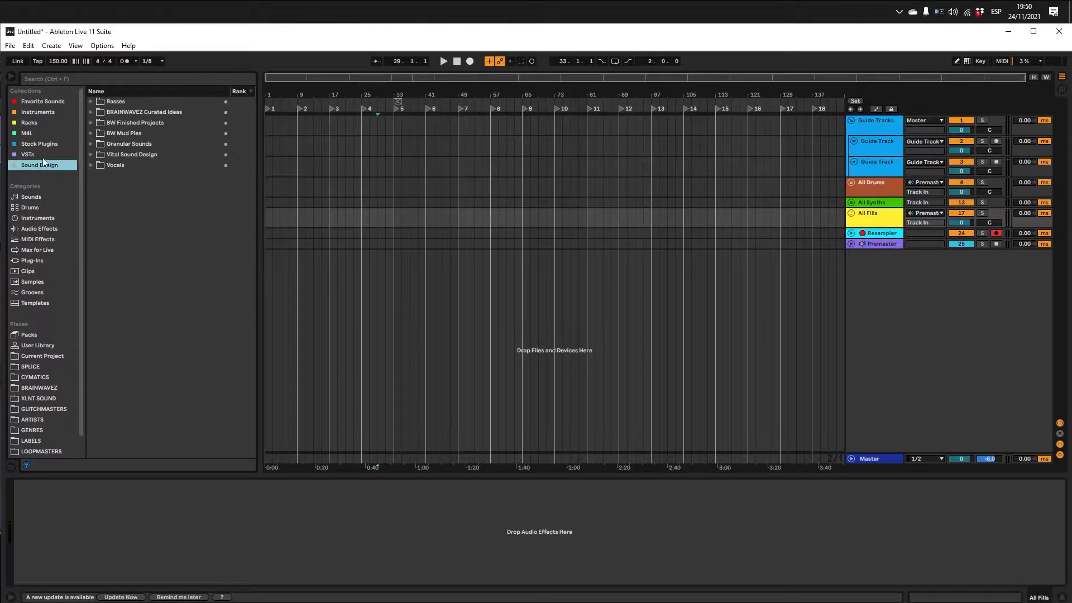
pyautogui.click(42, 388)
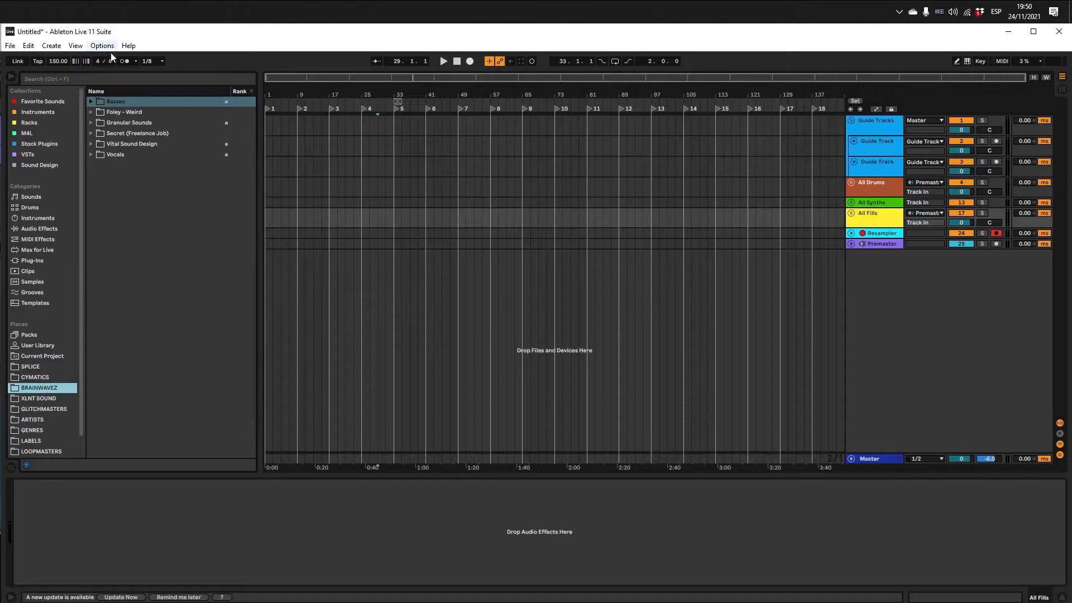
pyautogui.click(39, 165)
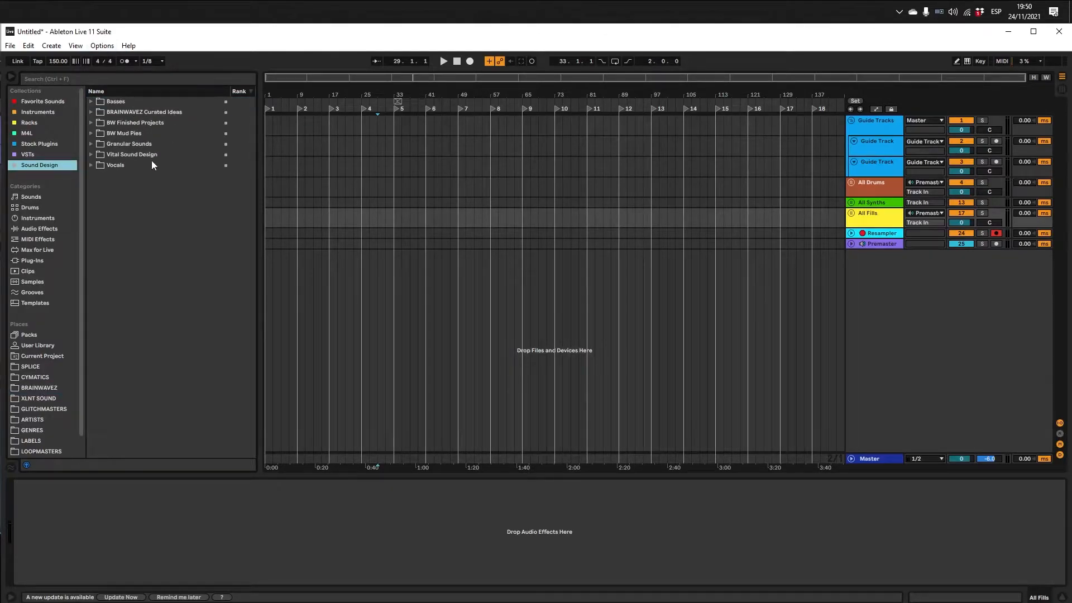
pyautogui.click(93, 113)
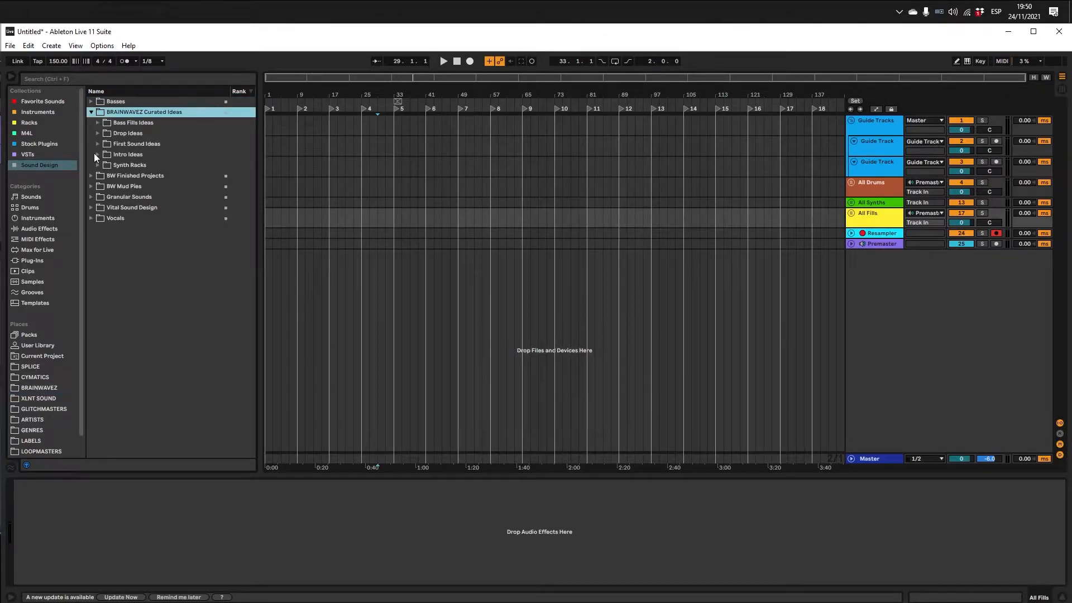
pyautogui.click(99, 134)
pyautogui.click(105, 144)
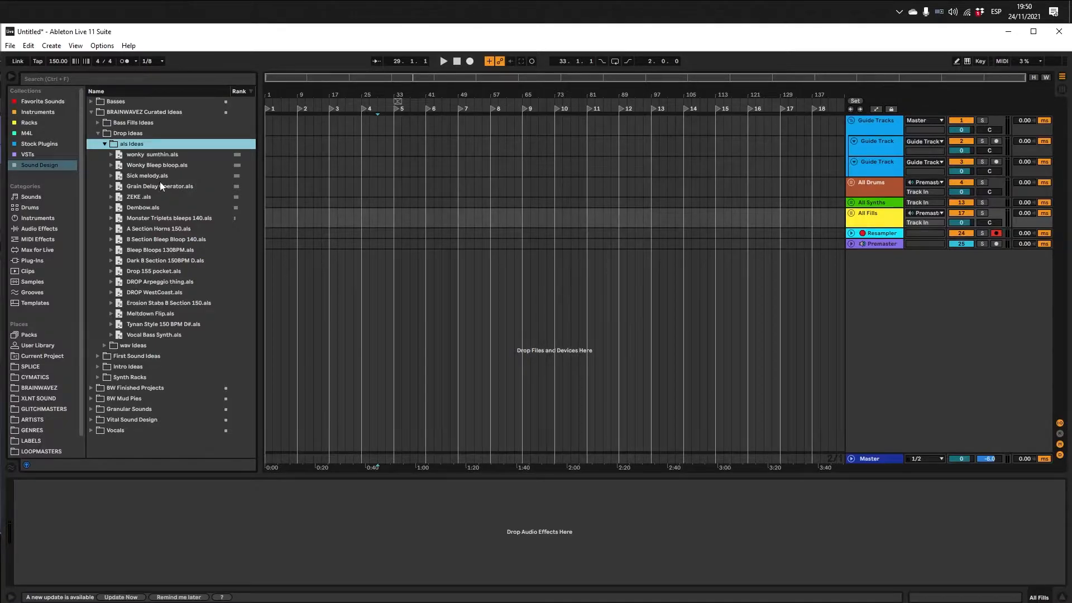
pyautogui.click(105, 144)
pyautogui.click(96, 115)
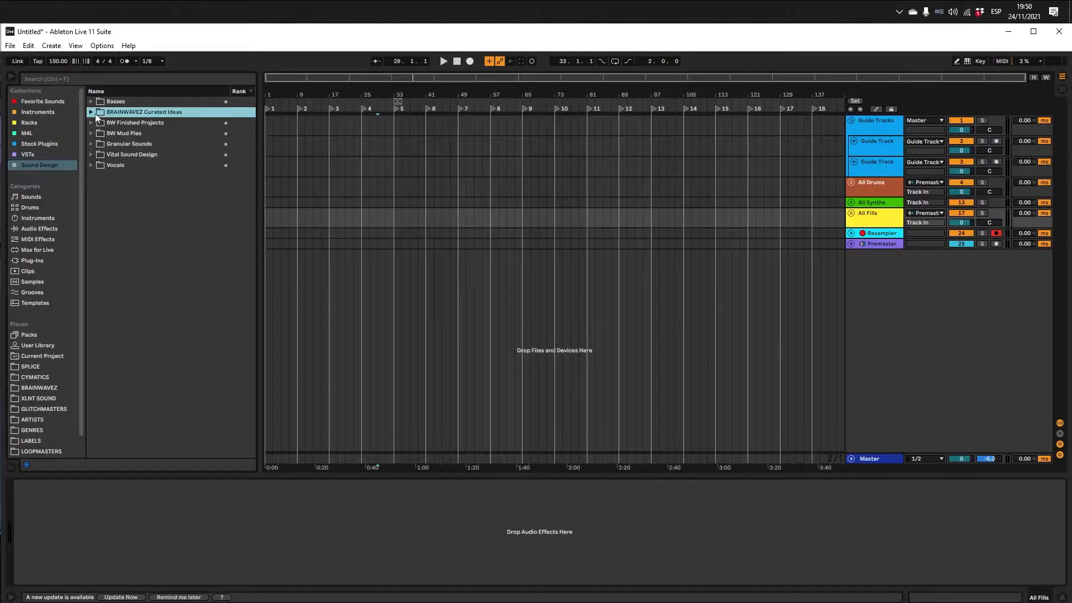
# Step: Place all seven Dissonance stems from BW Finished Projects on separate new tracks starting at bar 29, and fit the track heights to the view
pyautogui.click(100, 124)
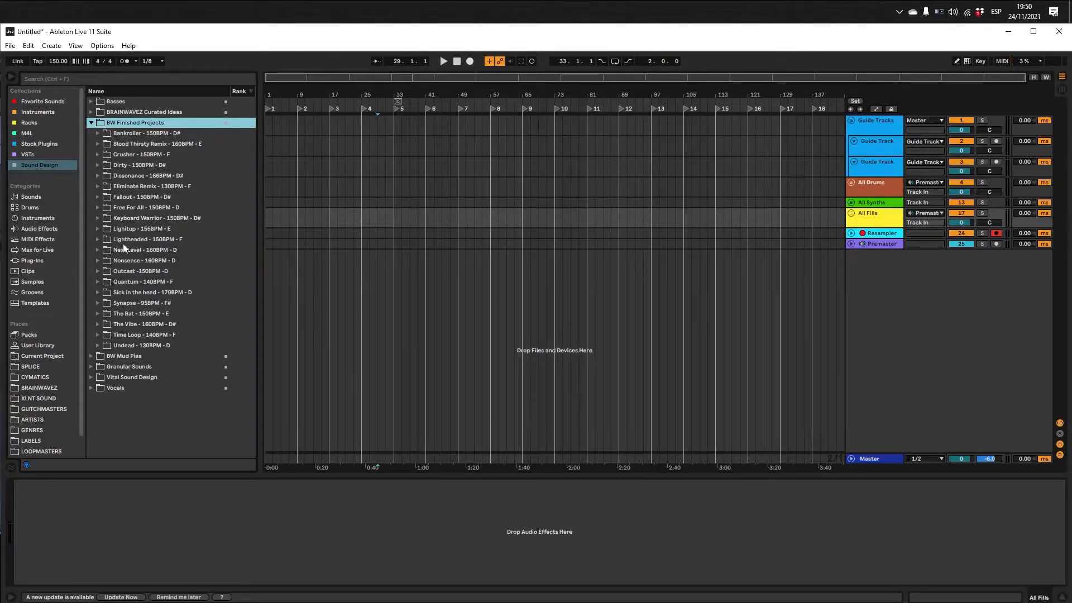
pyautogui.click(100, 176)
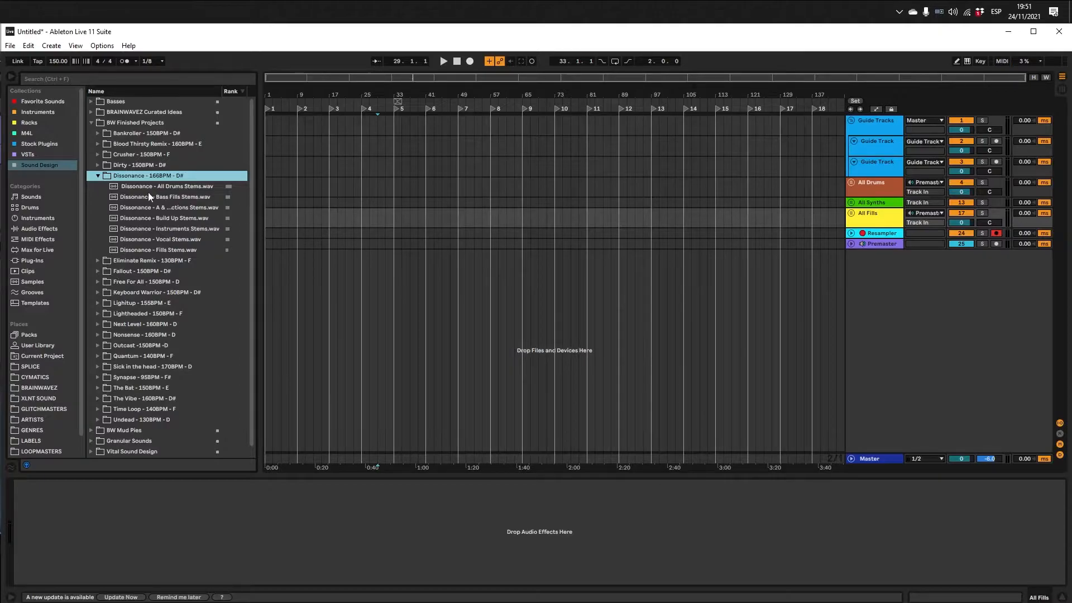
pyautogui.click(183, 189)
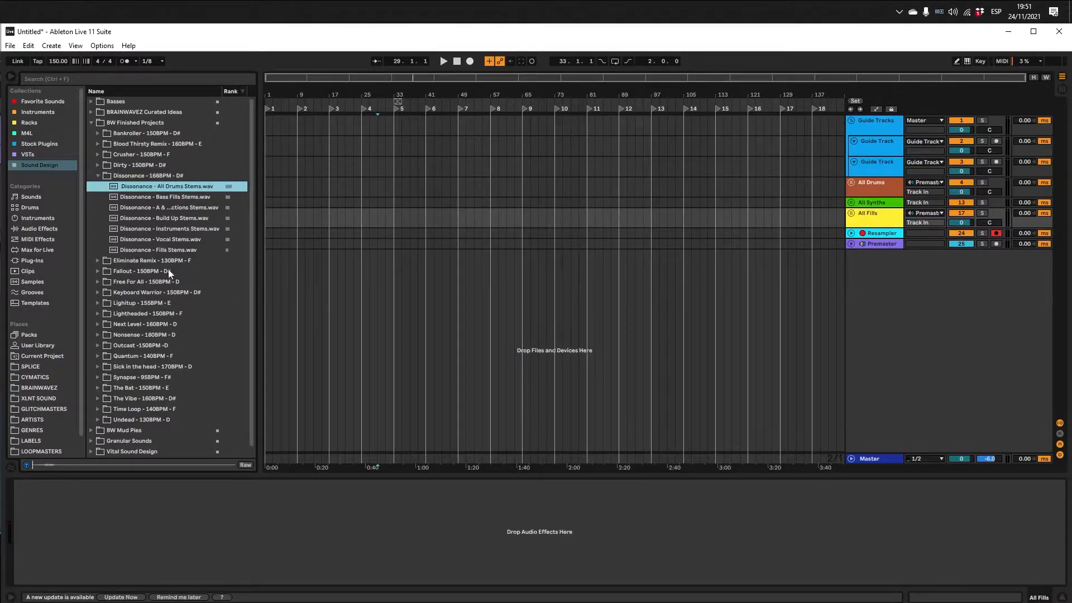
pyautogui.keyDown('shift'); pyautogui.click(156, 250); pyautogui.keyUp('shift')
pyautogui.moveTo(142, 191); pyautogui.dragTo(381, 290)
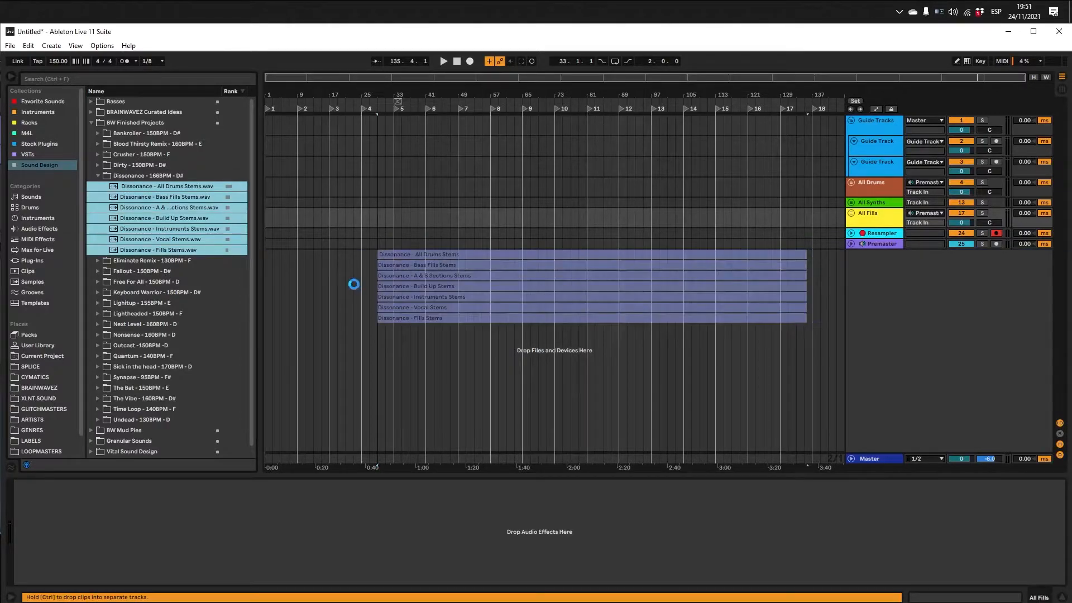
pyautogui.press('h')
pyautogui.click(470, 278)
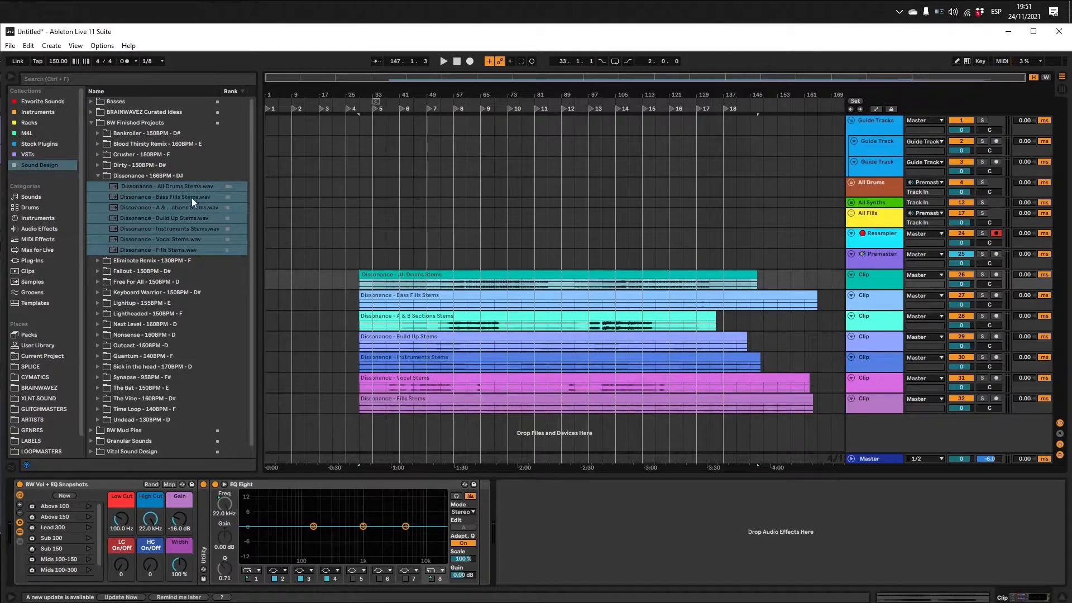
pyautogui.click(447, 266)
pyautogui.click(433, 274)
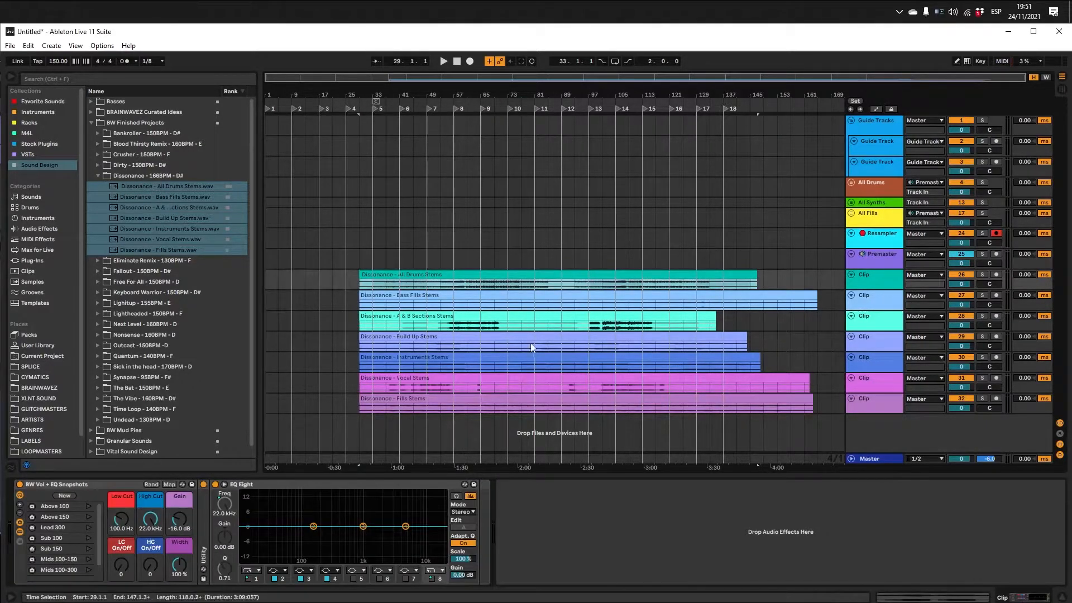
pyautogui.click(423, 287)
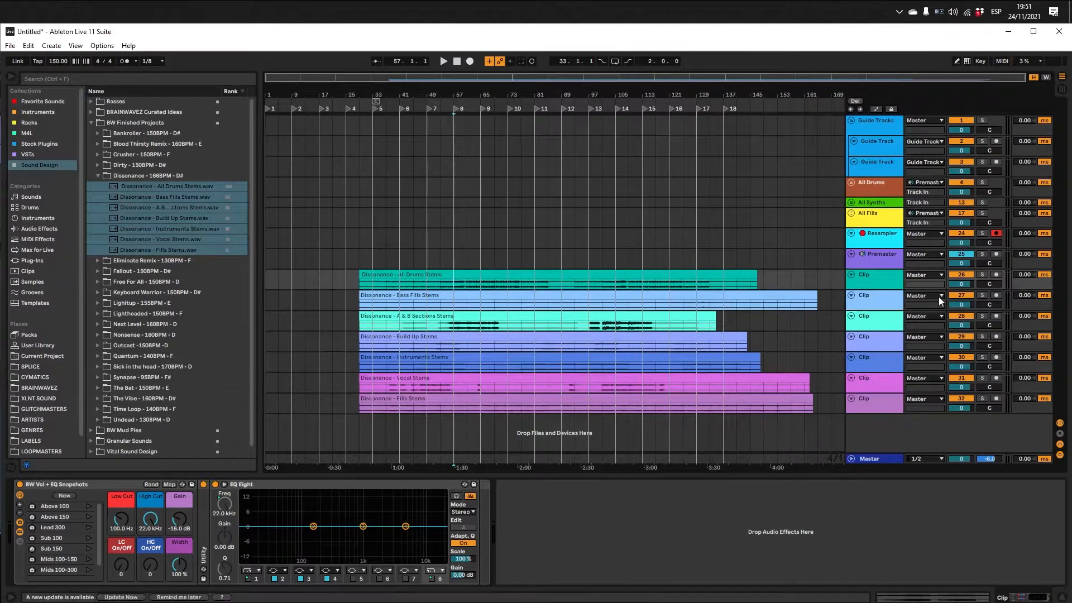
# Step: Delete the seven Dissonance stem tracks and collapse the Dissonance and BW Finished Projects folders
pyautogui.click(897, 282)
pyautogui.keyDown('shift'); pyautogui.click(883, 401); pyautogui.keyUp('shift')
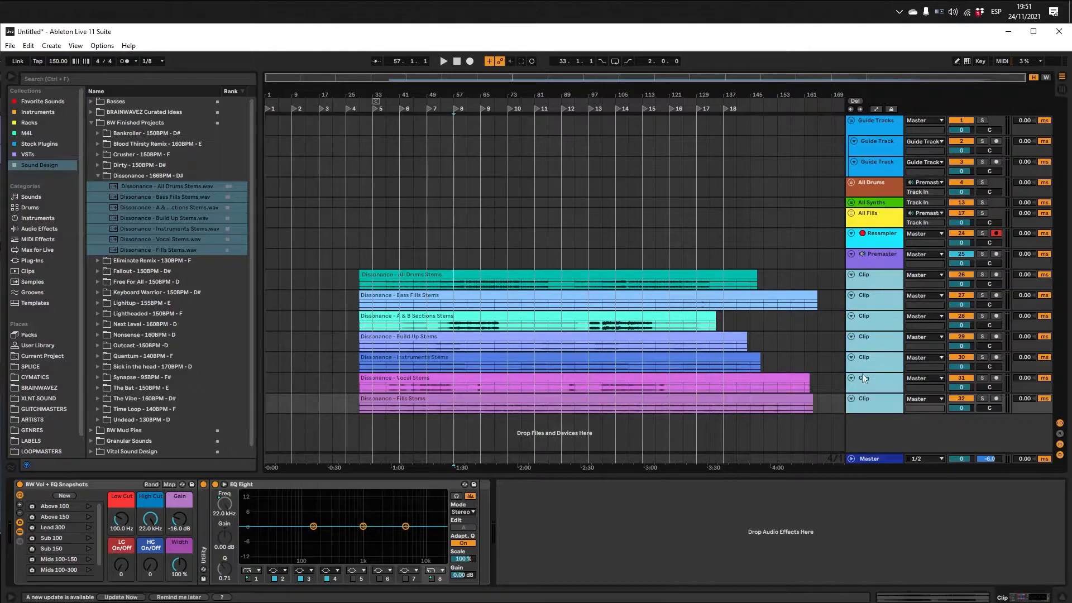
pyautogui.press('Delete')
pyautogui.click(96, 176)
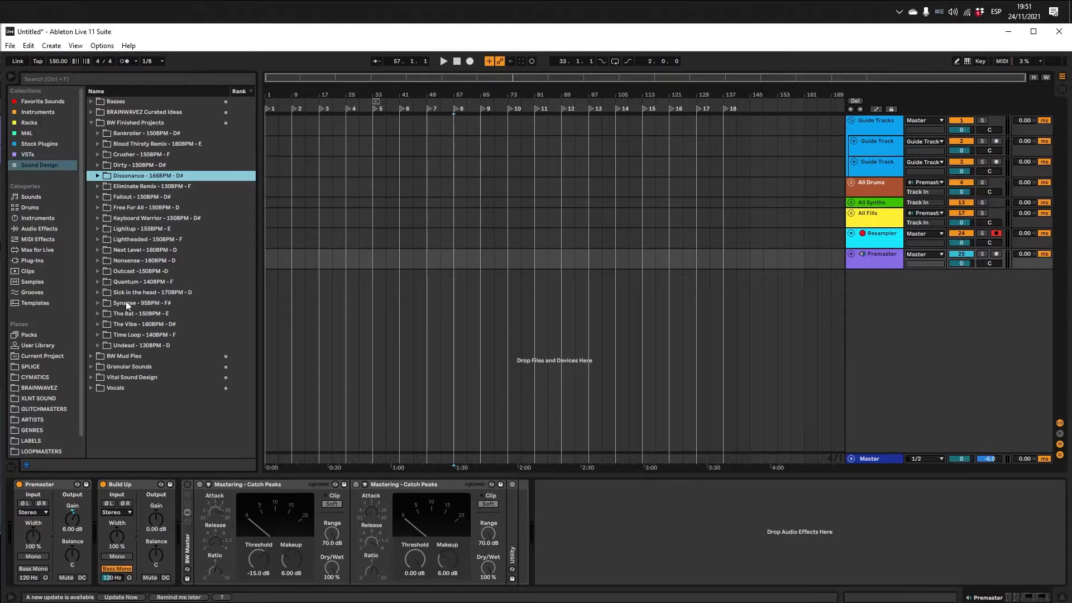
pyautogui.click(92, 123)
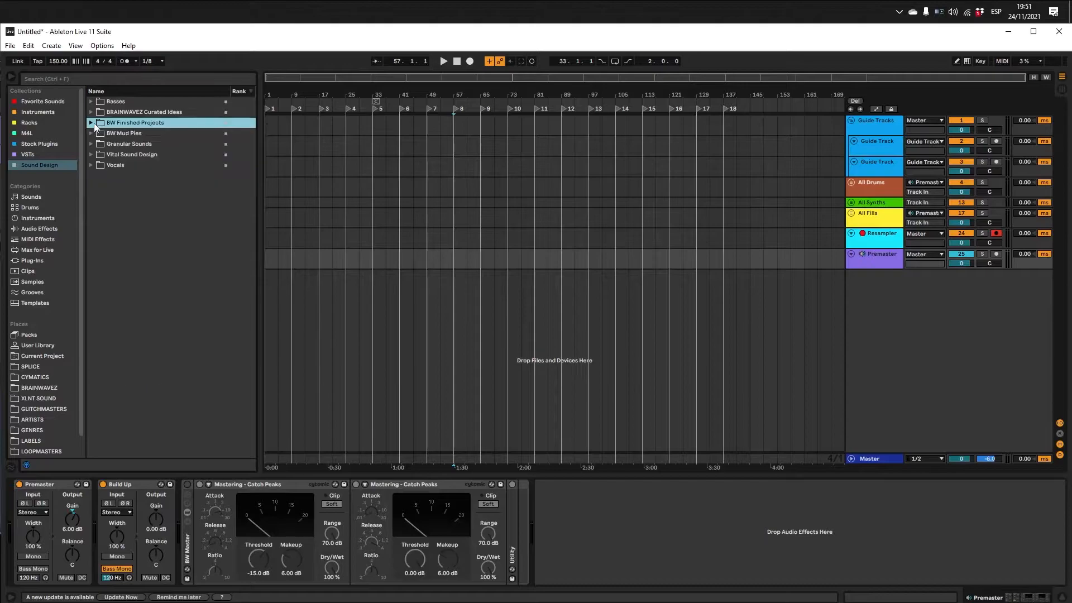
# Step: Show the Favorite Sounds collection and review the browser's available column options without changing them
pyautogui.click(35, 103)
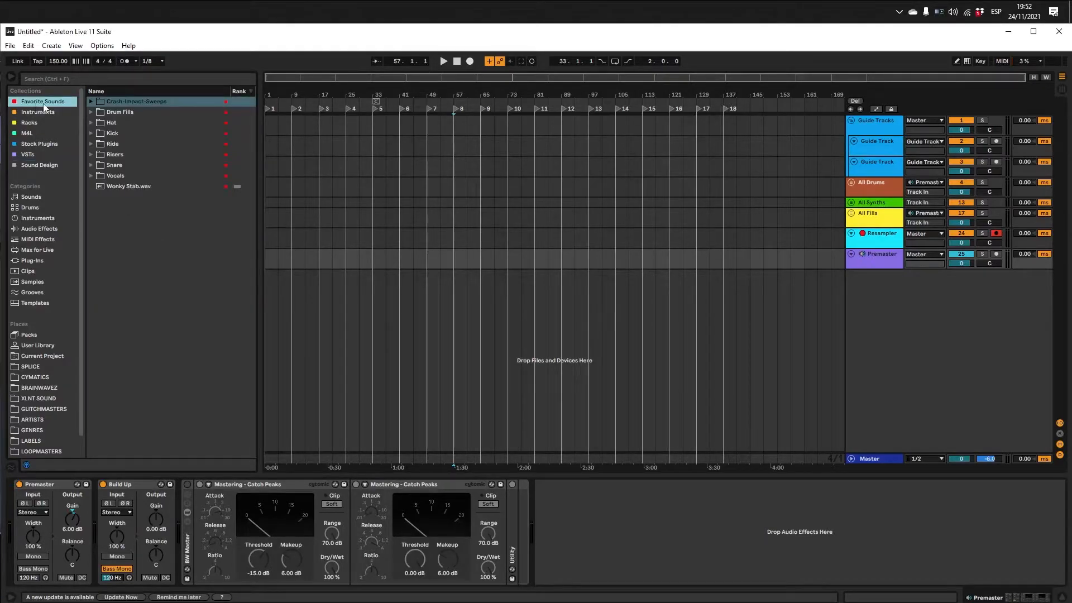
pyautogui.rightClick(242, 89)
pyautogui.click(205, 88)
pyautogui.rightClick(237, 88)
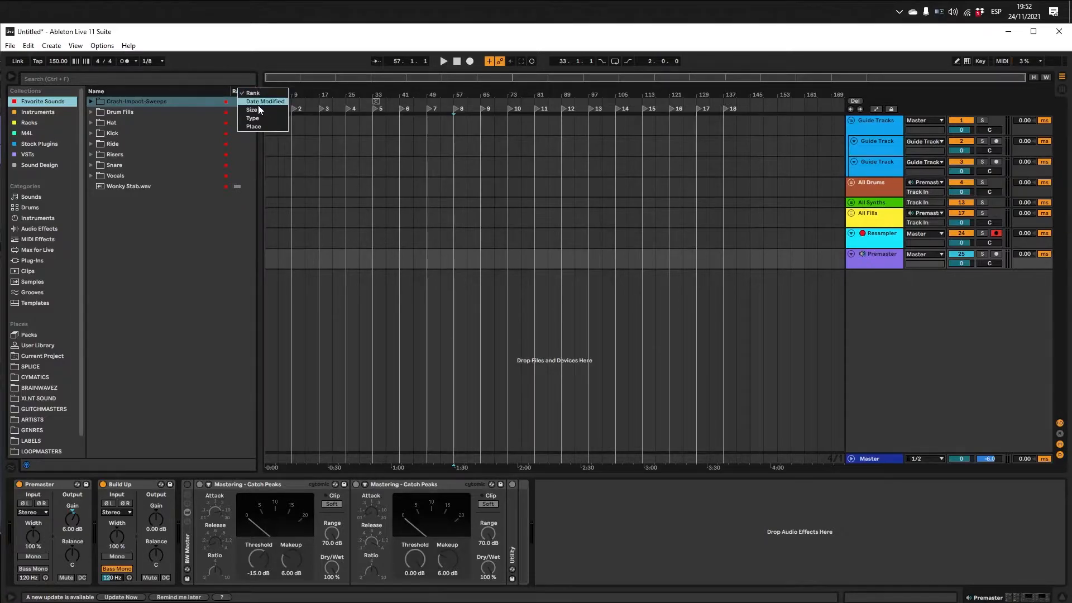
pyautogui.click(219, 195)
# Step: Examine how the samples in the Favorite Sounds Kick folder are ordered by Rank, and collapse the folder
pyautogui.click(91, 133)
pyautogui.scroll(-6, 173, 157)
pyautogui.scroll(6, 174, 158)
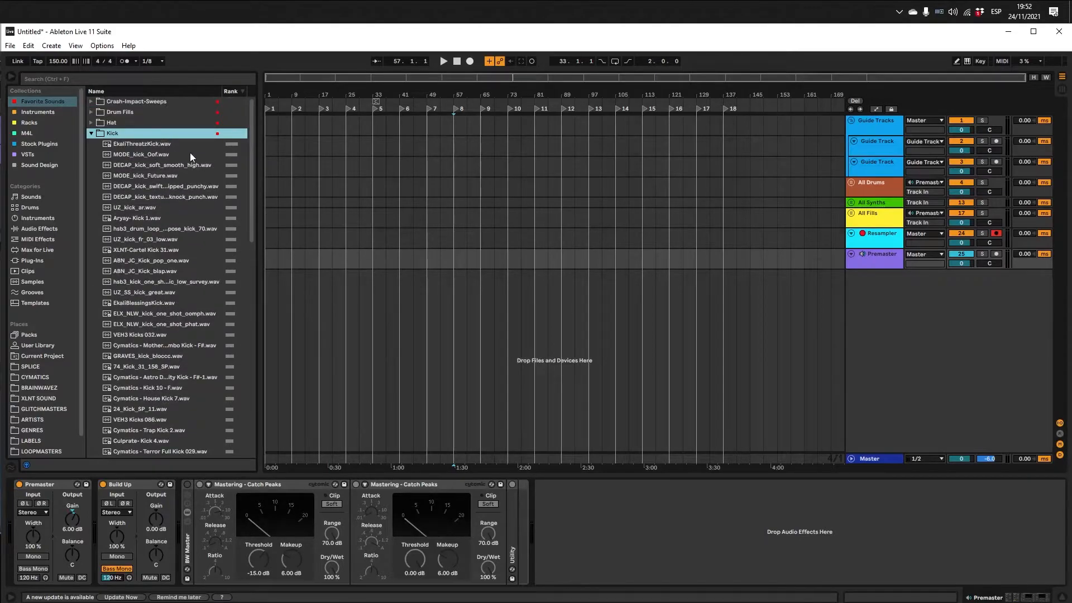
pyautogui.scroll(-5, 189, 144)
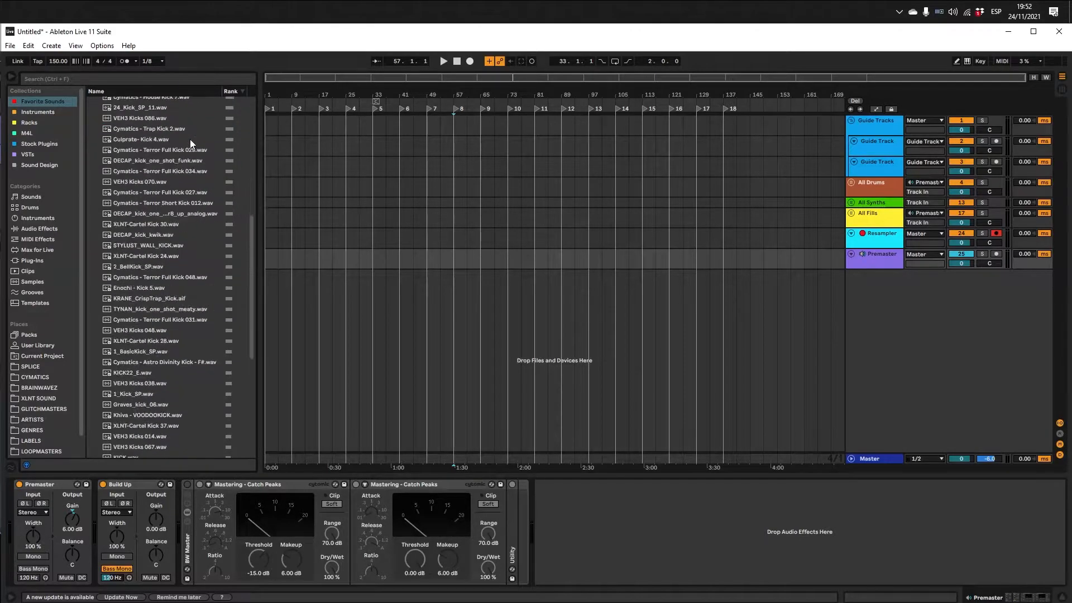
pyautogui.scroll(5, 91, 138)
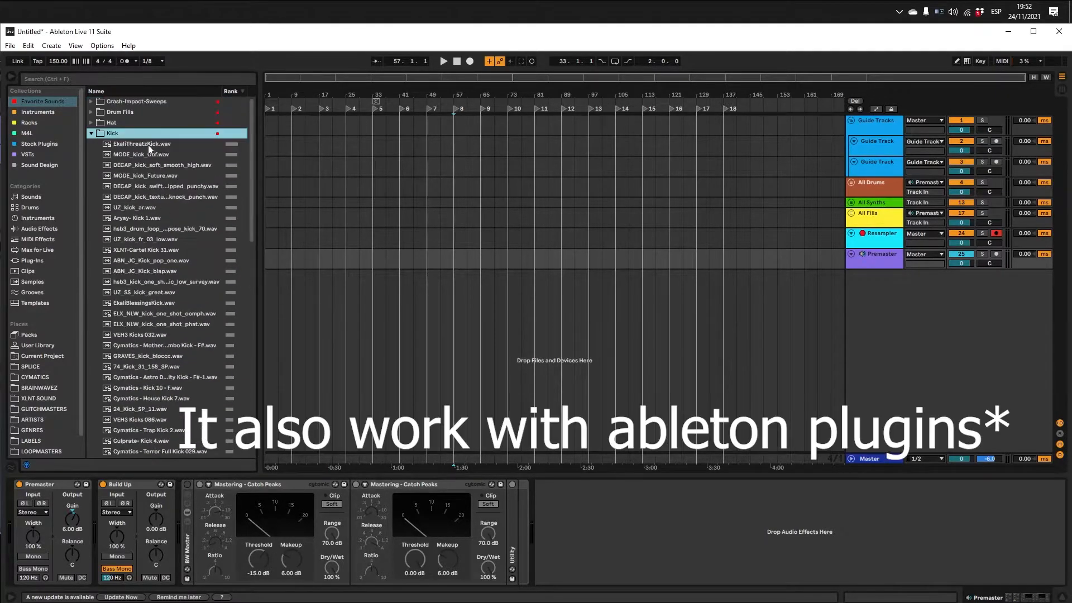
pyautogui.click(90, 134)
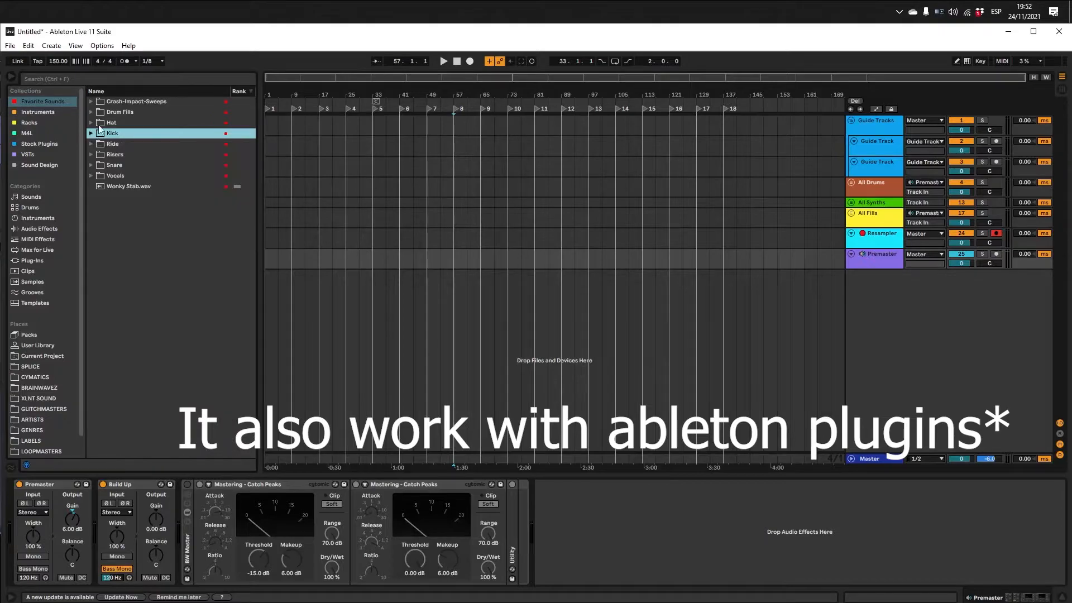
# Step: Show the Stock Plugins collection with its Rank column and place the insert marker at bar 37 on the All Synths track
pyautogui.rightClick(243, 92)
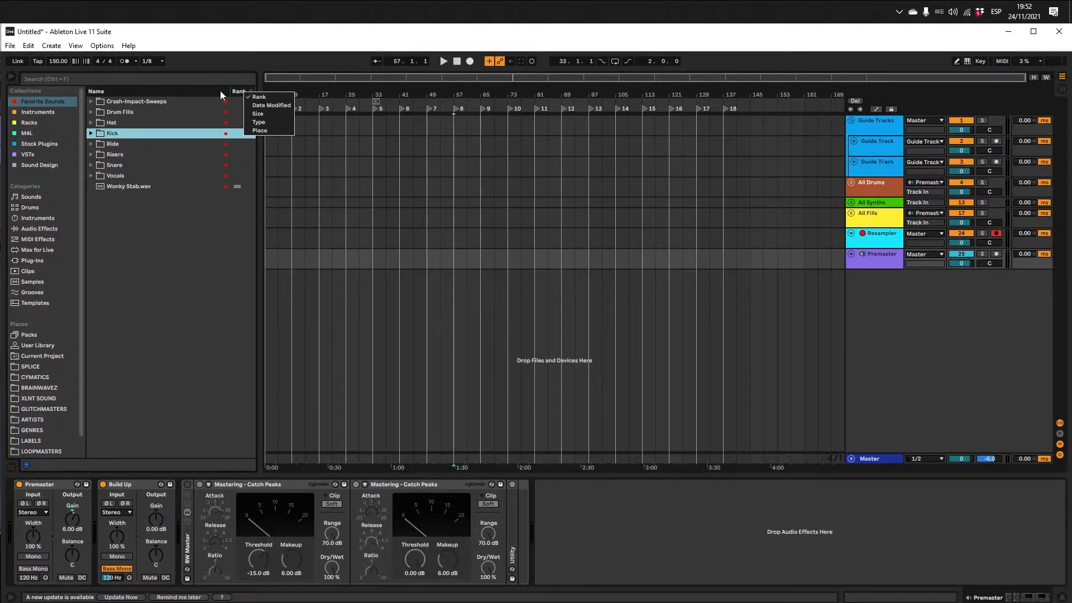
pyautogui.click(220, 91)
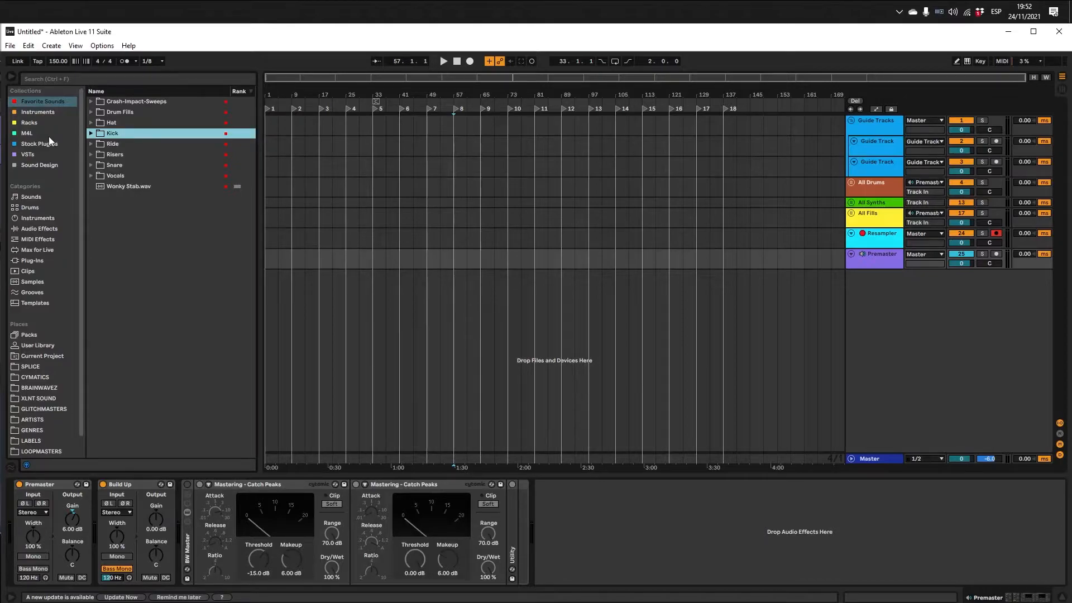
pyautogui.click(45, 144)
pyautogui.click(386, 203)
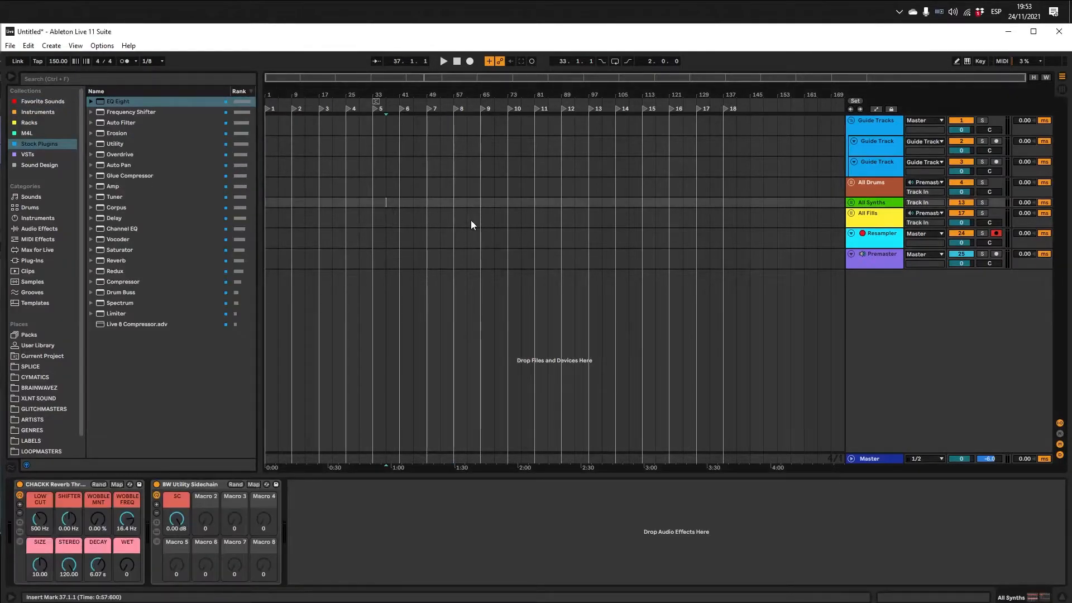
# Step: Collapse the Guide Tracks group and show the device chain of the Premaster track
pyautogui.click(871, 124)
pyautogui.click(851, 120)
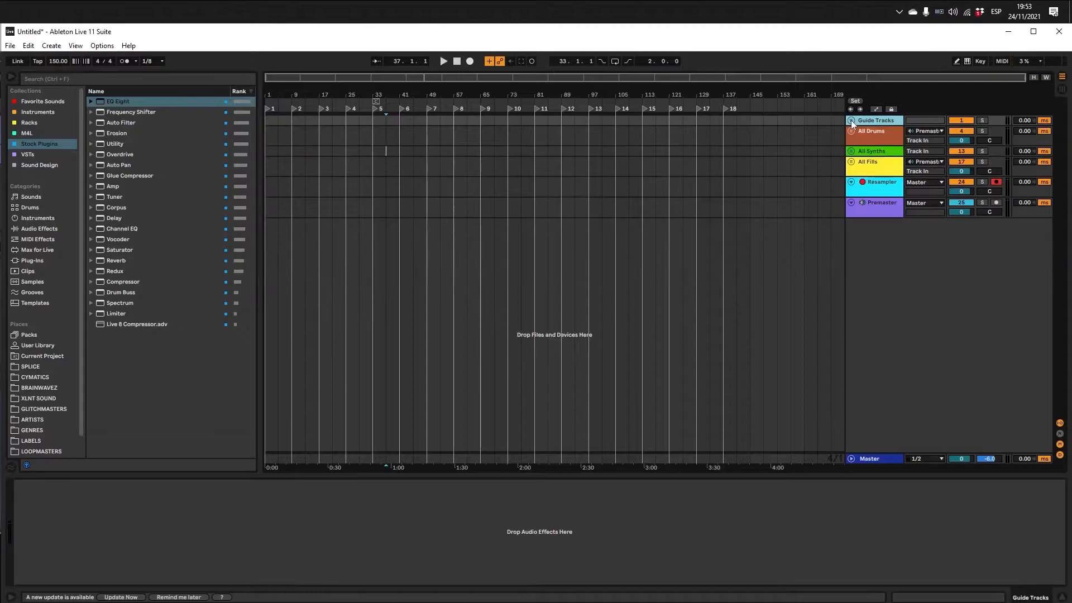
pyautogui.click(872, 214)
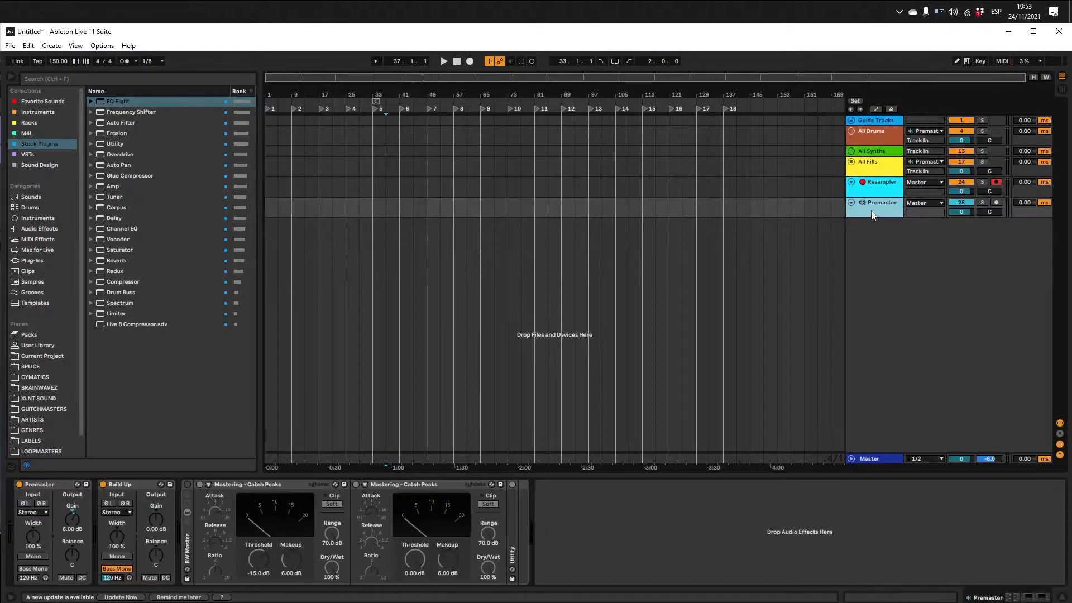
# Step: Insert a new audio track with the default device rack below the Premaster track
pyautogui.click(873, 192)
pyautogui.click(881, 213)
pyautogui.rightClick(887, 227)
pyautogui.click(899, 234)
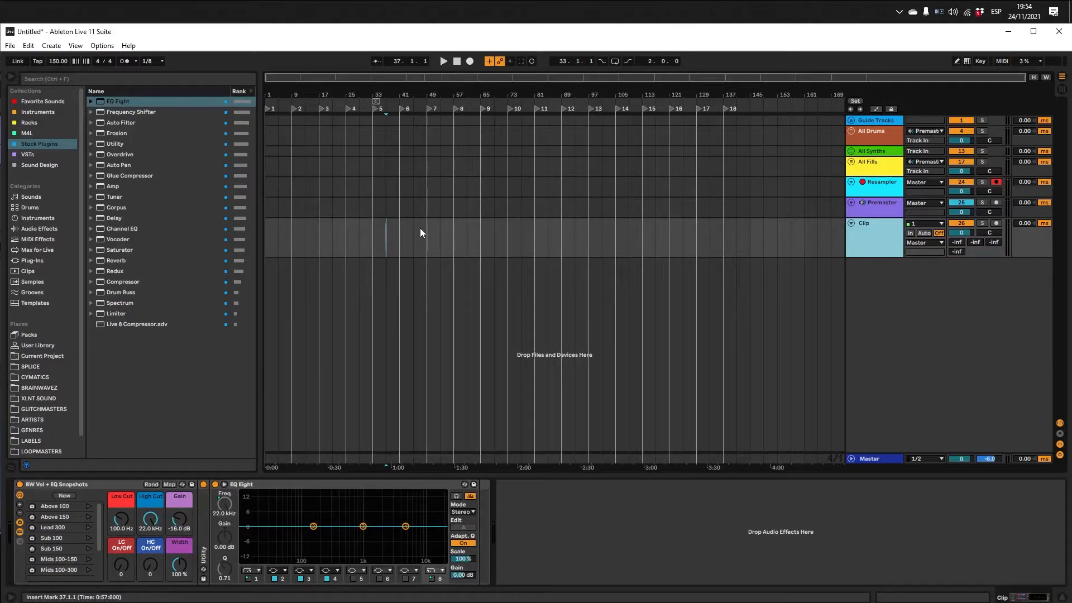
# Step: Examine the Clip track's BW Vol + EQ Snapshots rack, unfolding its Utility device and folding it again
pyautogui.click(870, 211)
pyautogui.click(870, 230)
pyautogui.click(84, 484)
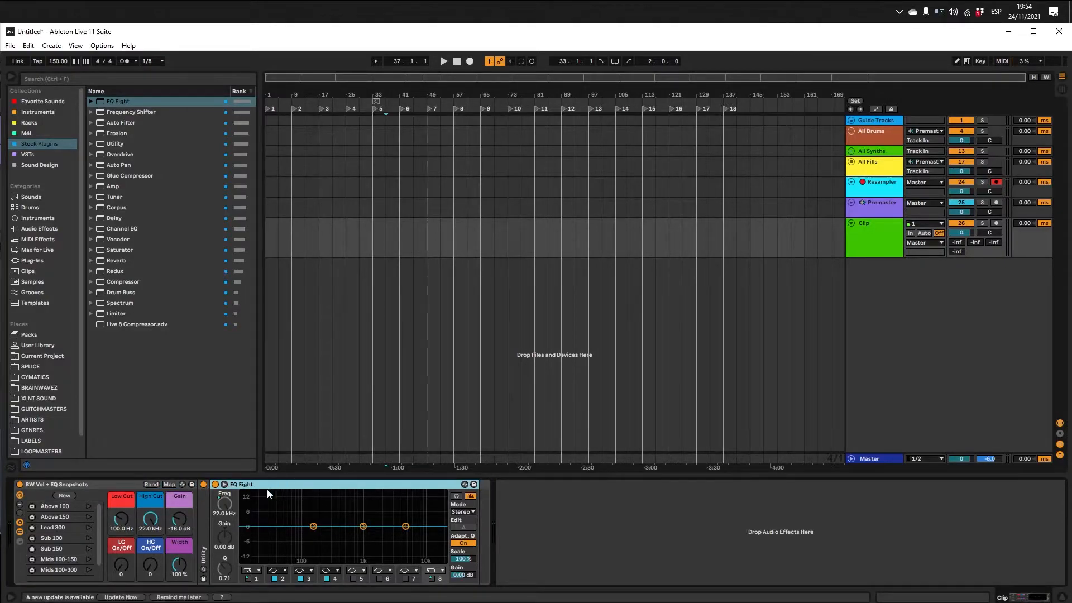
pyautogui.doubleClick(202, 513)
pyautogui.doubleClick(230, 485)
pyautogui.doubleClick(202, 531)
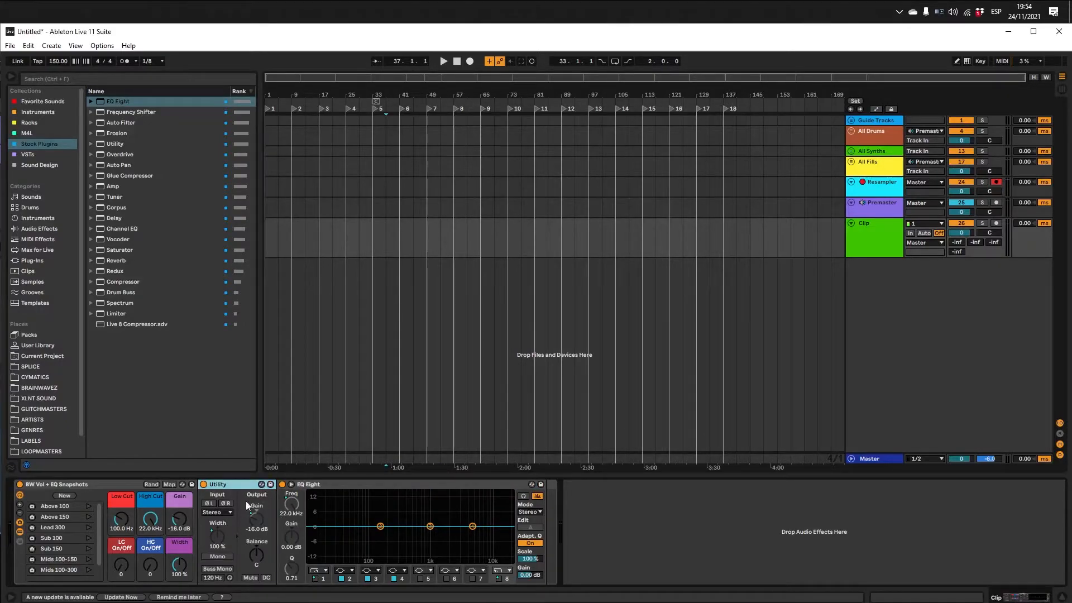
pyautogui.doubleClick(219, 487)
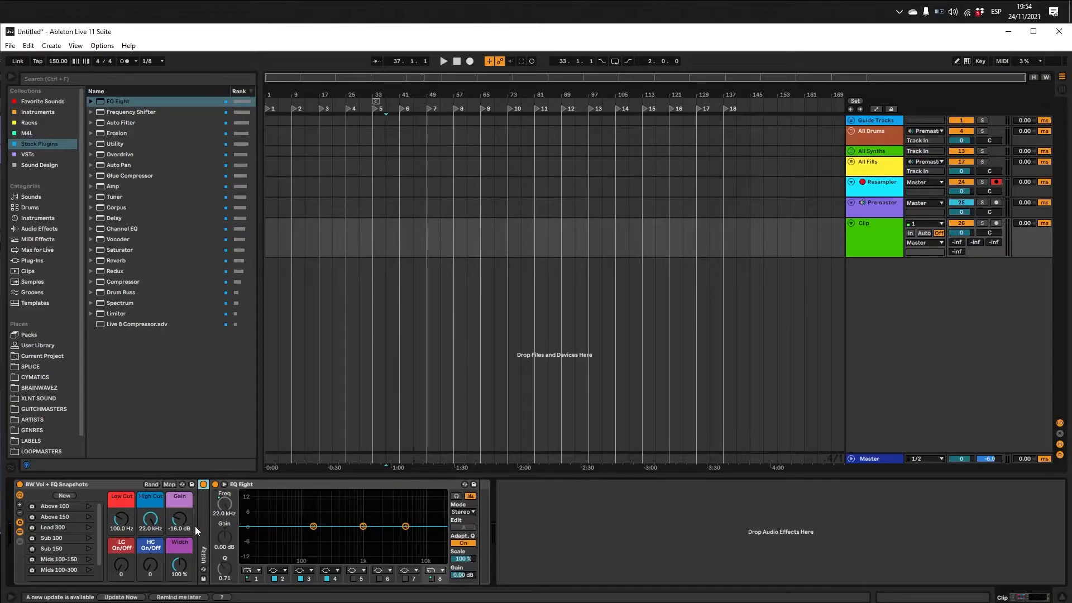
# Step: Delete the BW Vol + EQ Snapshots rack from the Clip track
pyautogui.click(870, 236)
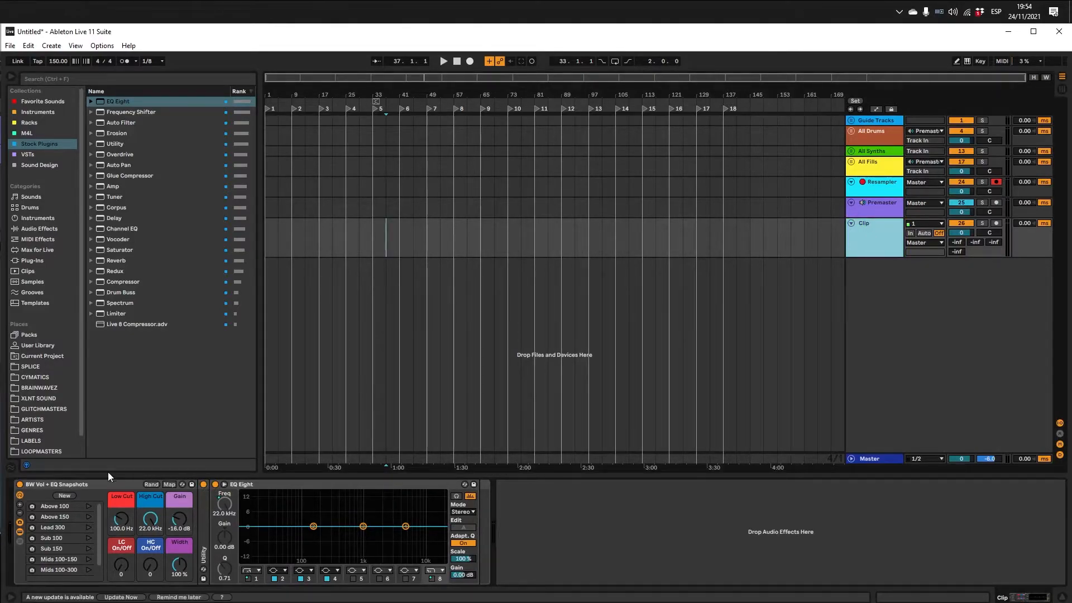
pyautogui.click(92, 480)
pyautogui.press('Delete')
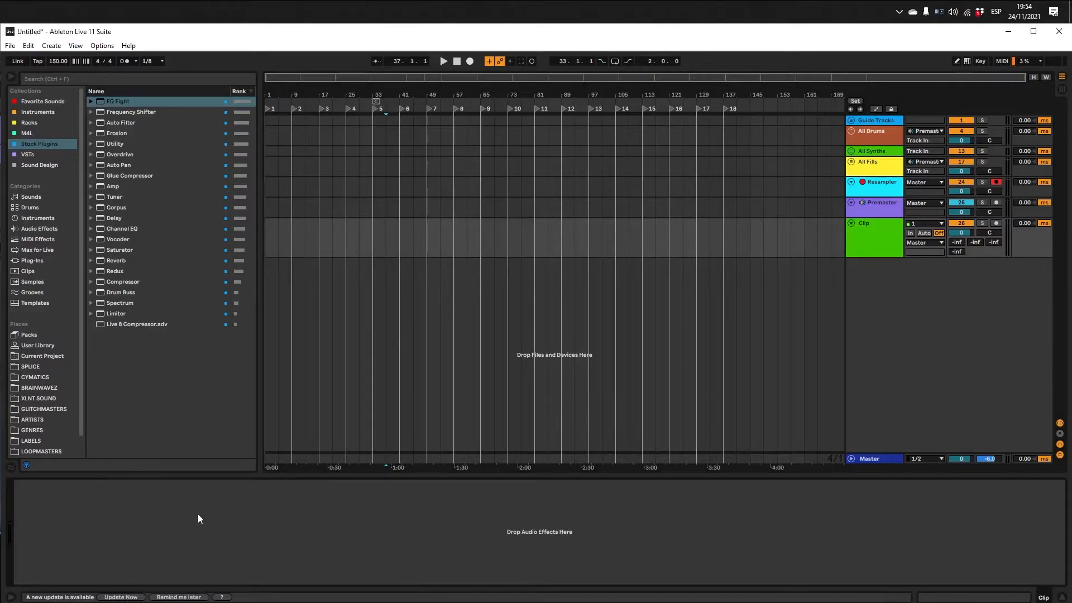
# Step: Add an EQ Eight with band 1 switched off and an Auto Pan after it to the Clip track
pyautogui.click(880, 237)
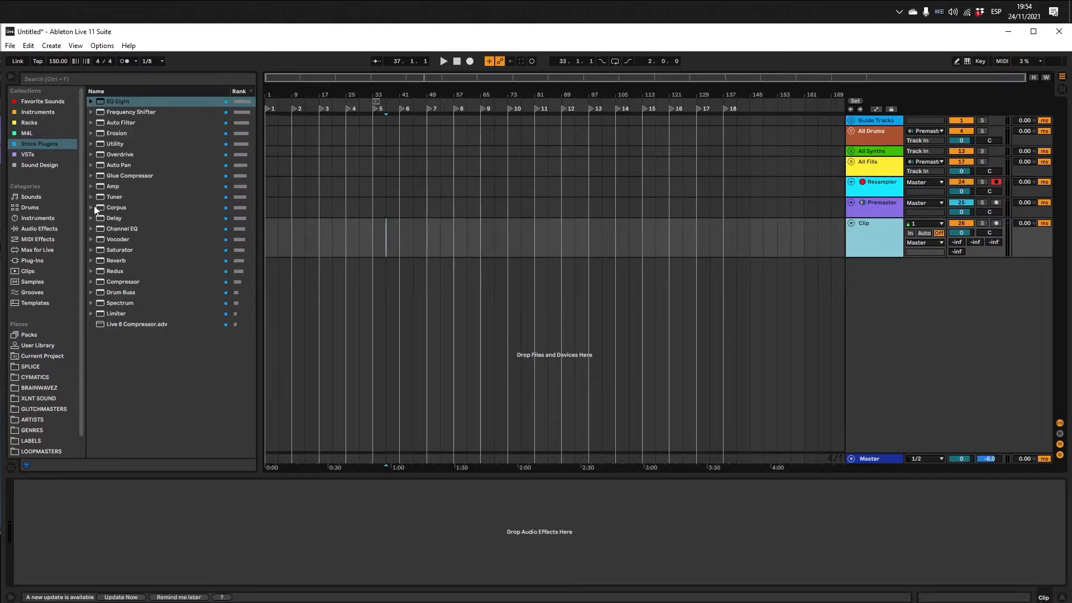
pyautogui.moveTo(125, 102); pyautogui.dragTo(154, 528)
pyautogui.click(51, 579)
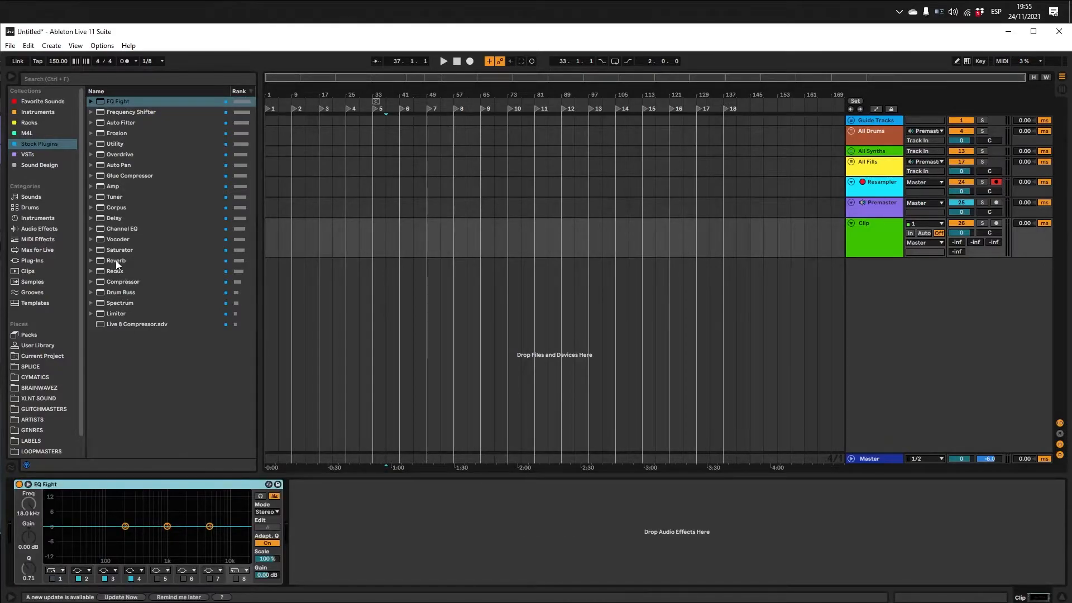
pyautogui.moveTo(120, 166); pyautogui.dragTo(469, 568)
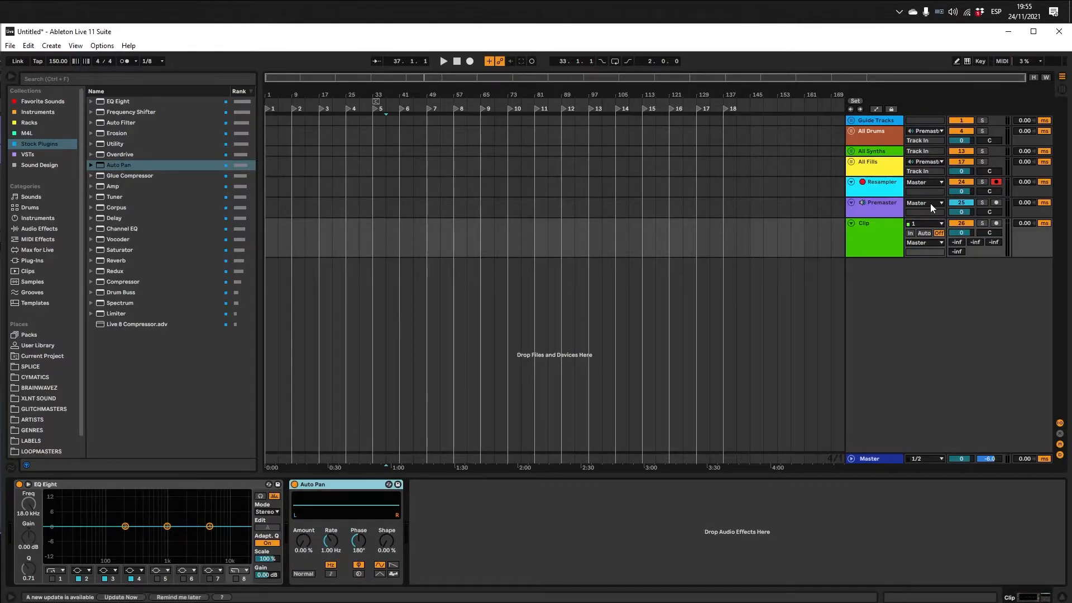
# Step: Show the option for saving the Clip track as the default audio track without applying it
pyautogui.rightClick(862, 239)
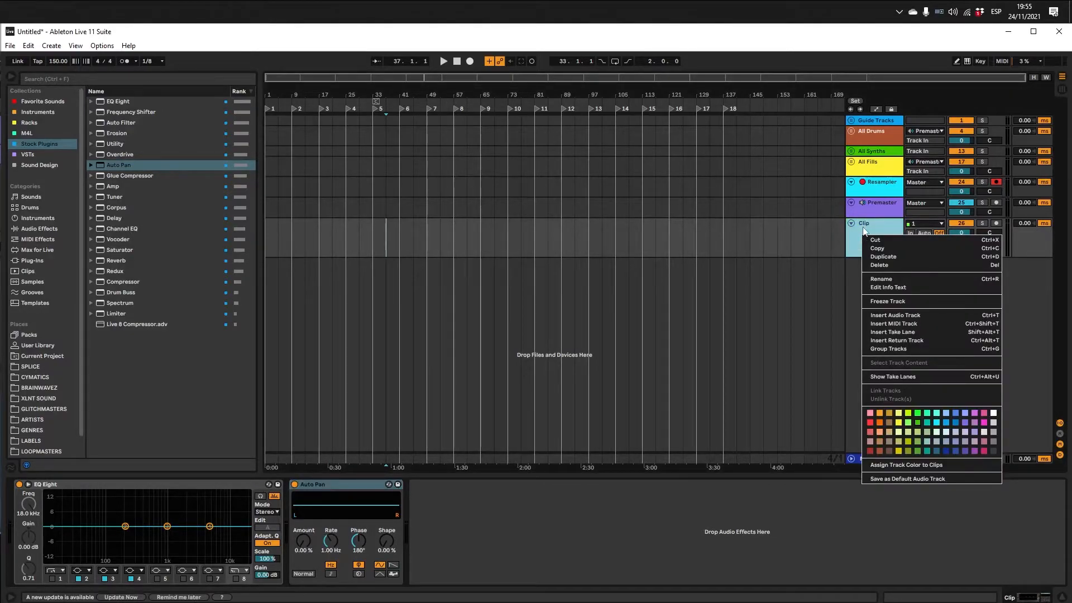
pyautogui.rightClick(864, 228)
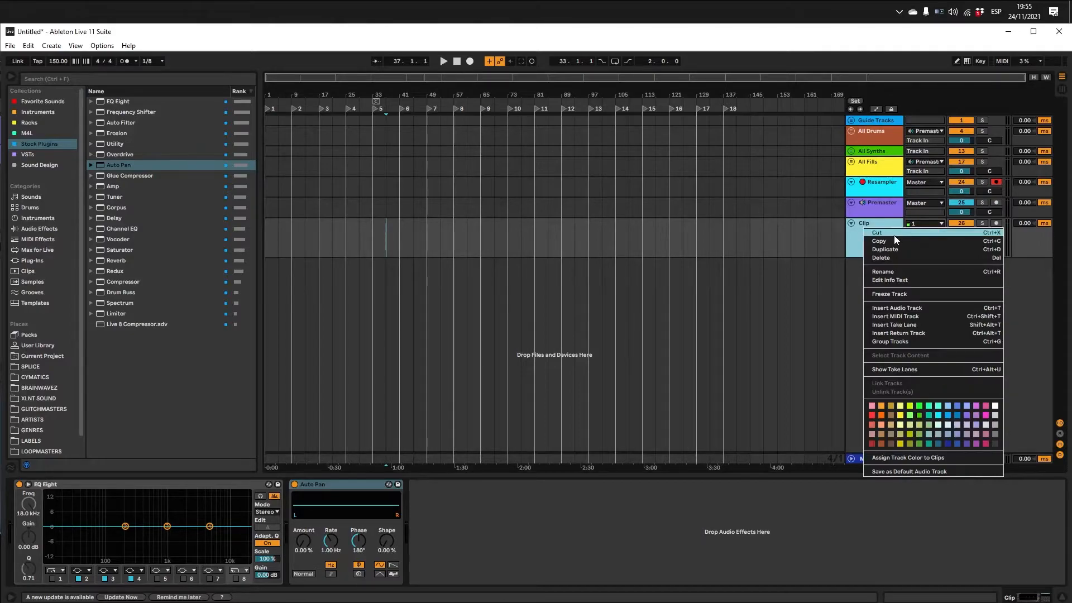
pyautogui.click(886, 475)
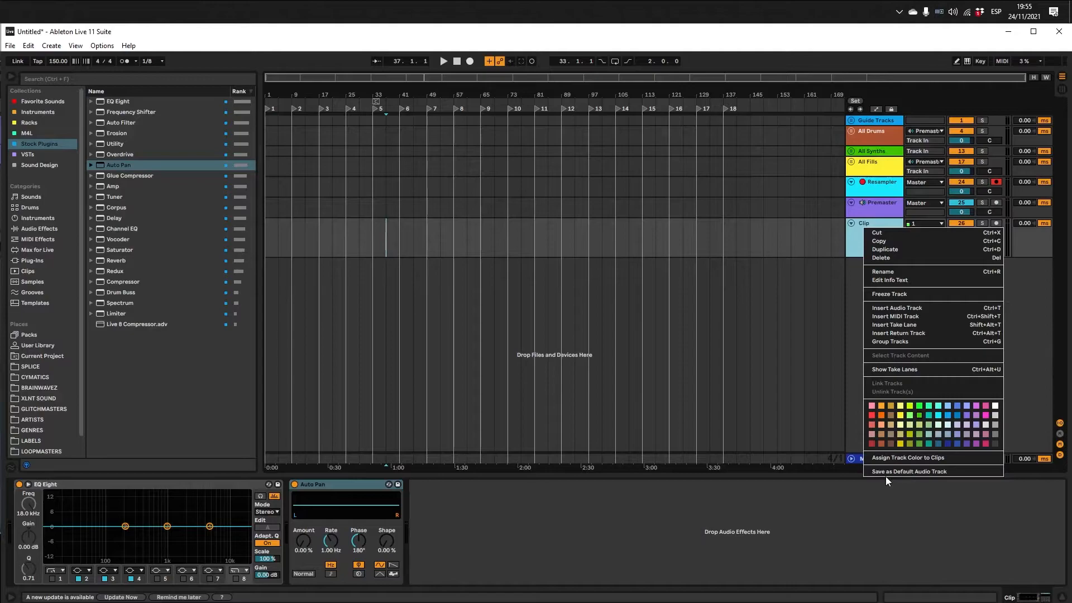
pyautogui.click(212, 480)
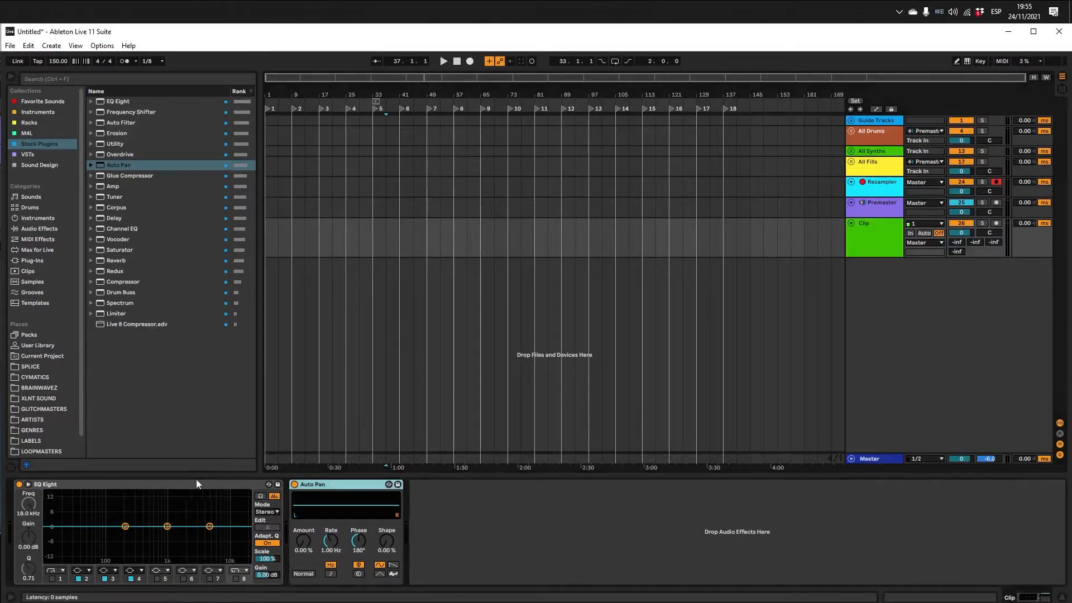
# Step: Save the Clip track's EQ Eight settings as a preset in the User Library and reselect the Clip track
pyautogui.click(191, 486)
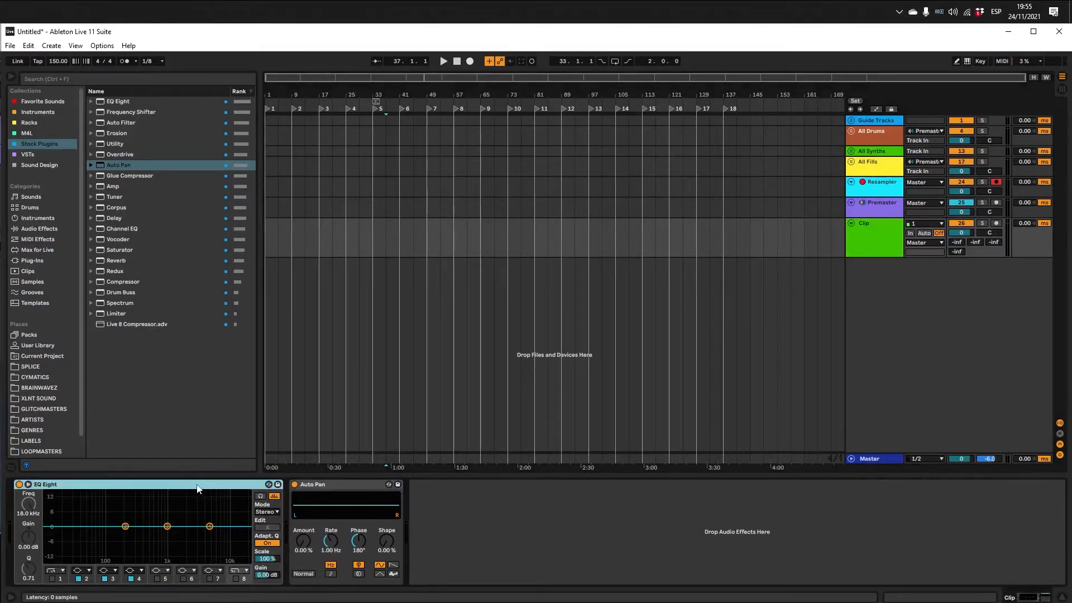
pyautogui.click(278, 484)
pyautogui.click(334, 484)
pyautogui.click(240, 484)
pyautogui.click(563, 360)
pyautogui.click(900, 235)
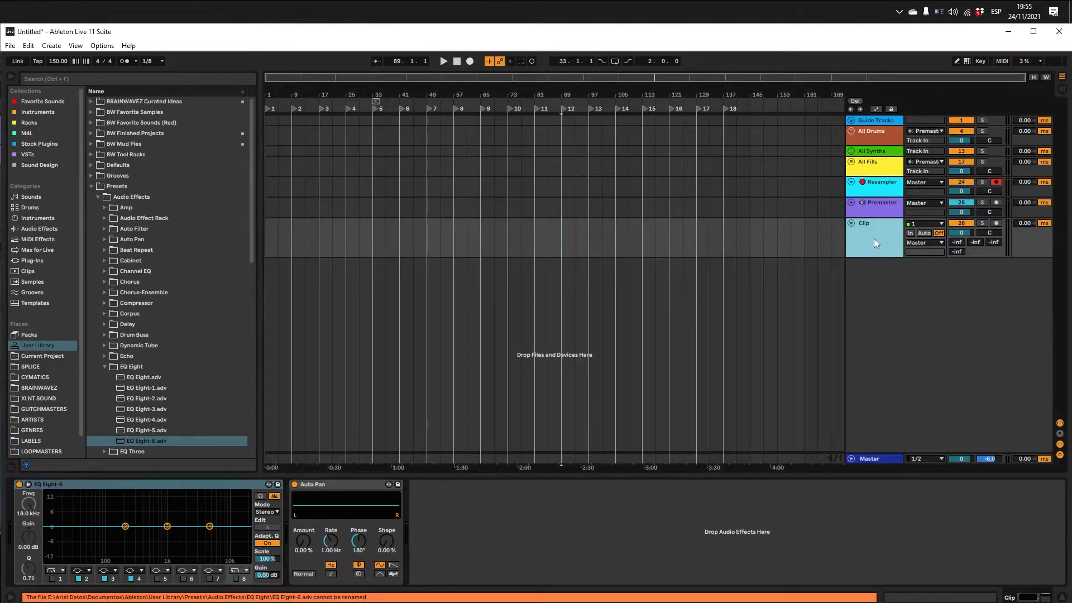
# Step: Insert a MIDI track below the Clip track and save it as the default MIDI track
pyautogui.hotkey('ctrl', 'shift', 't')
pyautogui.click(148, 487)
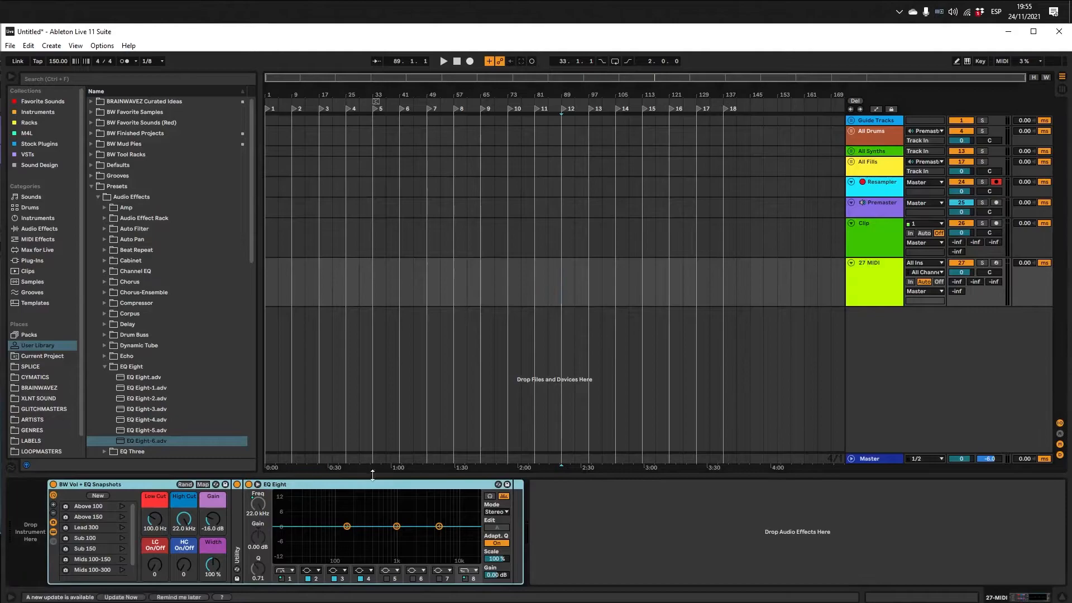
pyautogui.rightClick(878, 287)
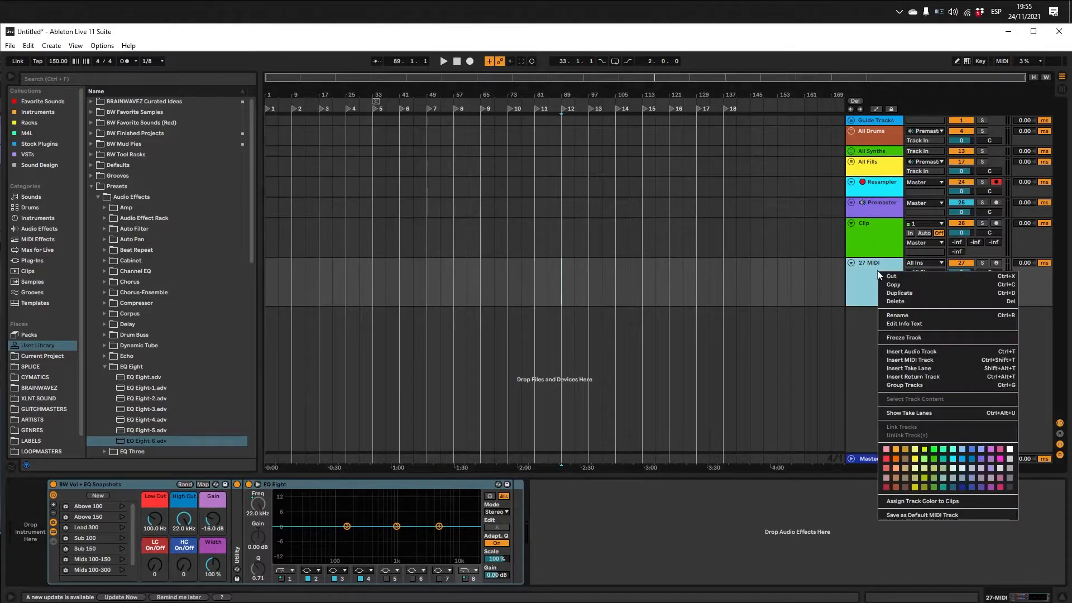
pyautogui.click(919, 515)
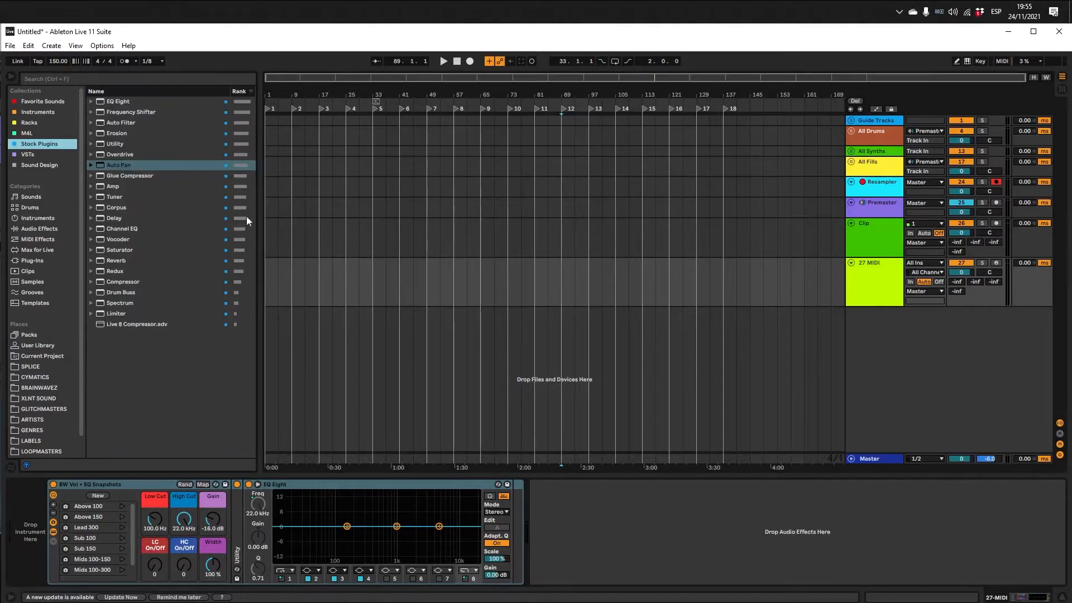
# Step: Add another EQ Eight from Stock Plugins after the MIDI track's rack and examine its preset band 1 low cut
pyautogui.moveTo(126, 103); pyautogui.dragTo(625, 544)
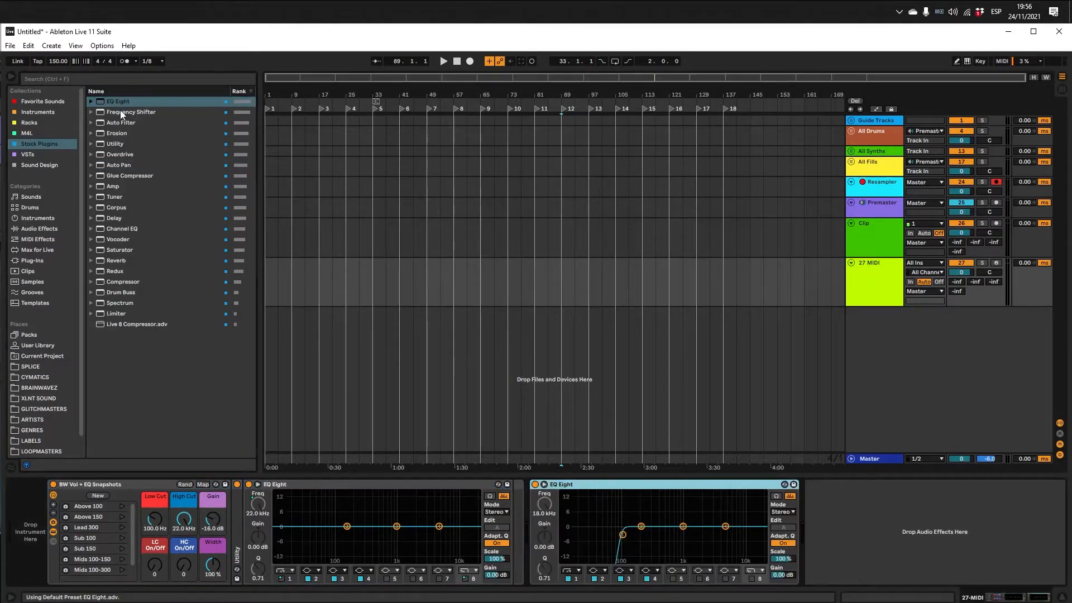
pyautogui.click(623, 535)
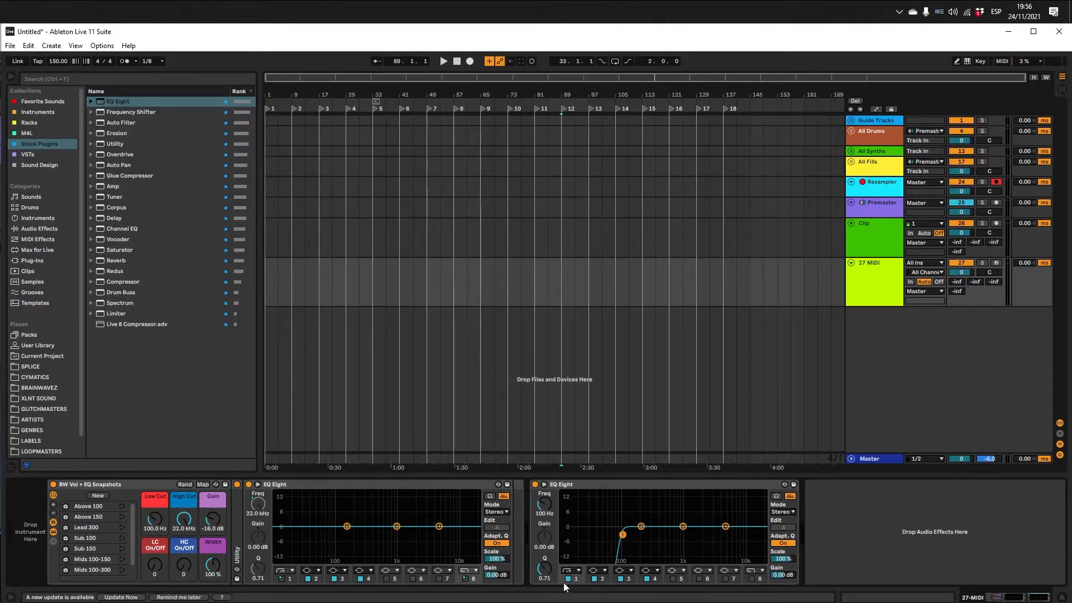
pyautogui.click(605, 486)
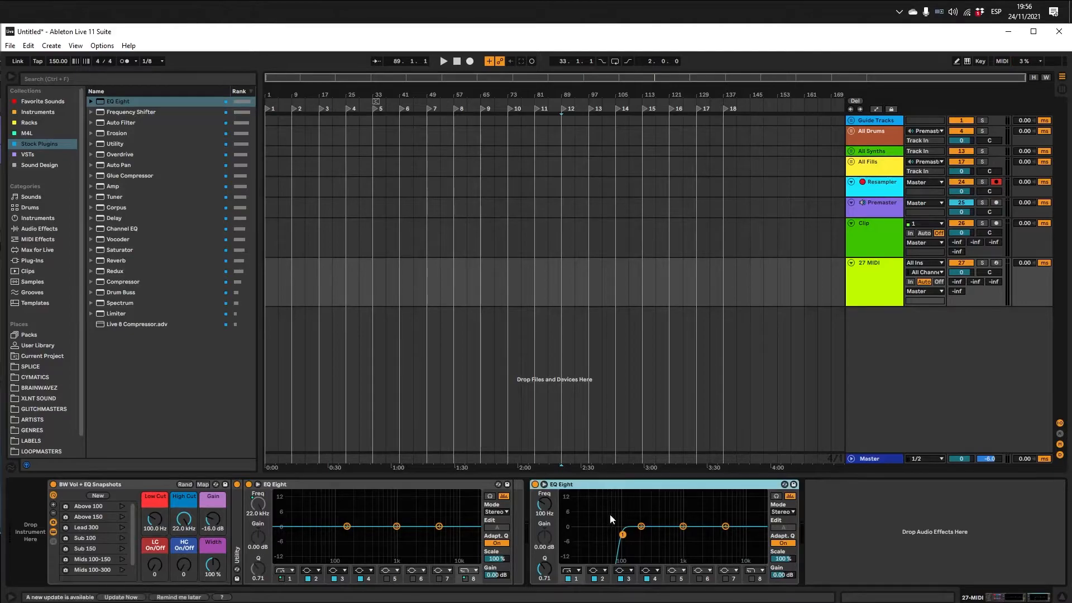
pyautogui.click(640, 510)
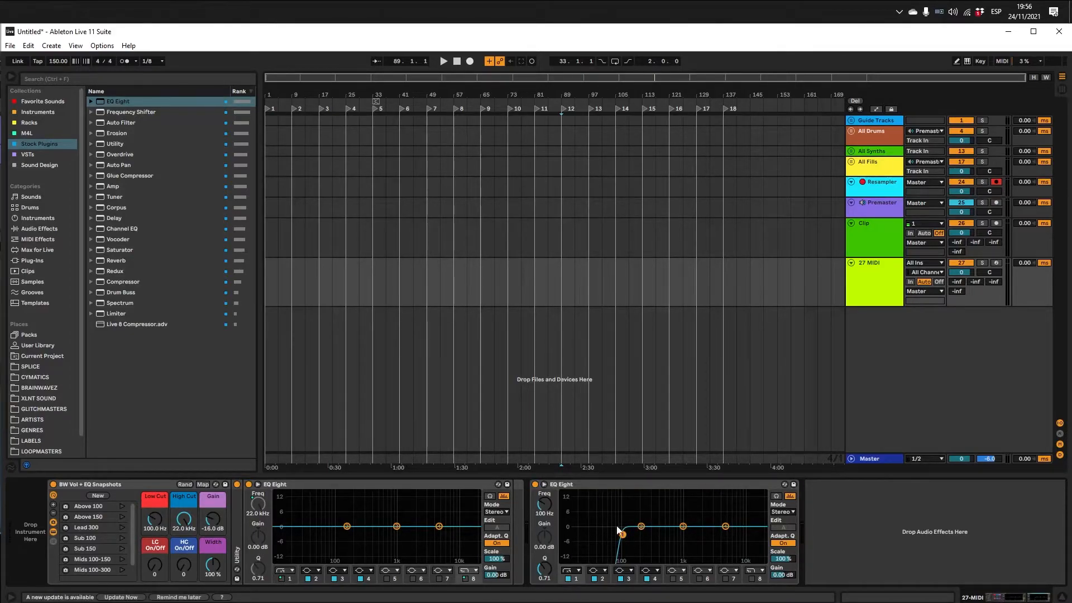
pyautogui.click(581, 488)
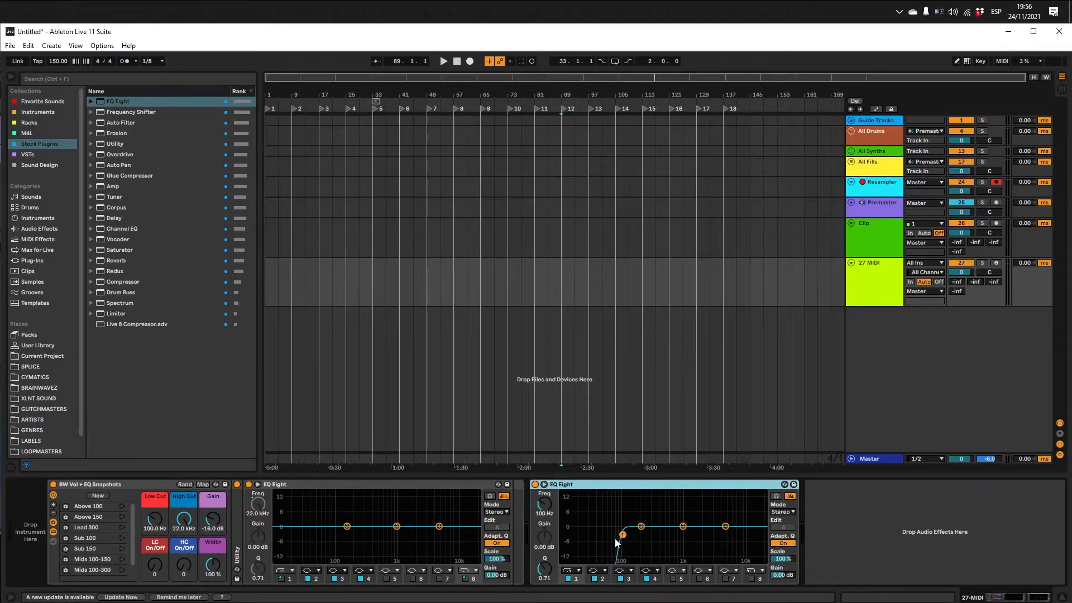
pyautogui.click(621, 536)
pyautogui.click(582, 488)
pyautogui.click(623, 535)
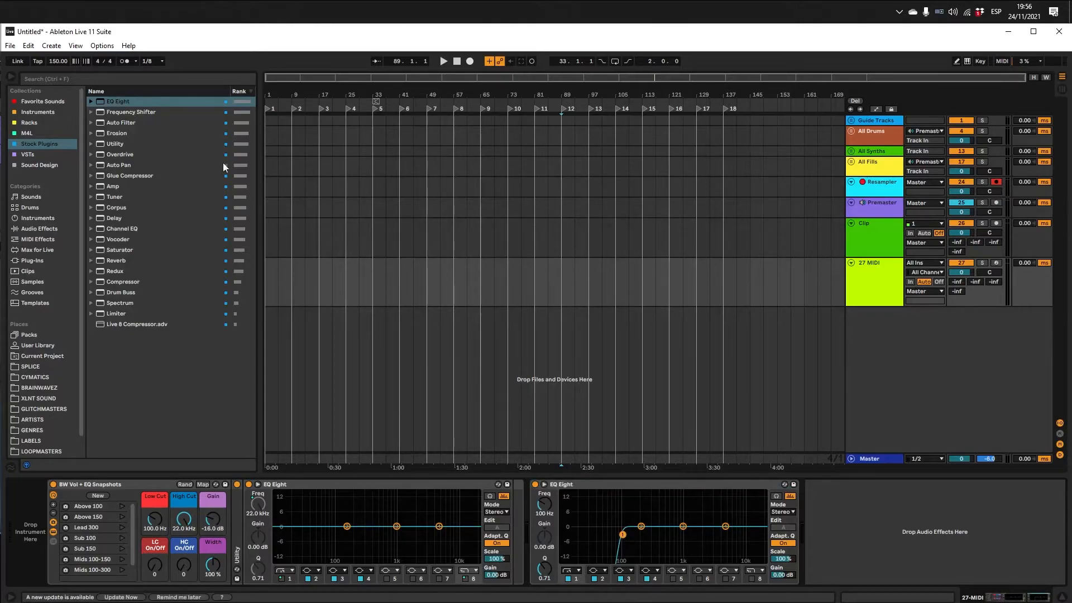
pyautogui.click(650, 485)
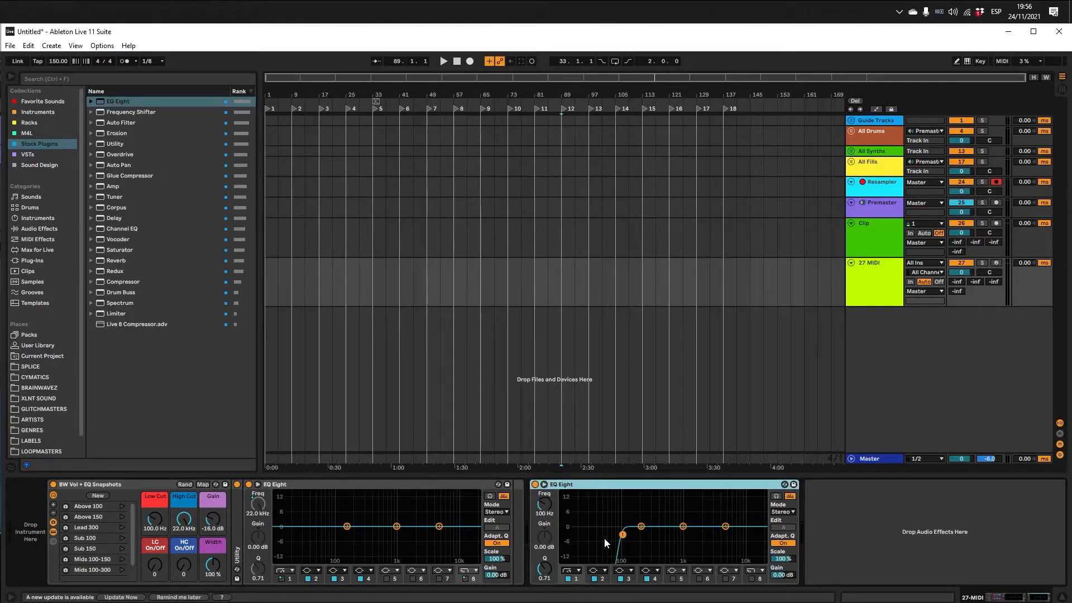
# Step: Set the band 1 low-cut frequency of the added EQ Eight to 150 Hz
pyautogui.moveTo(622, 535); pyautogui.dragTo(613, 534)
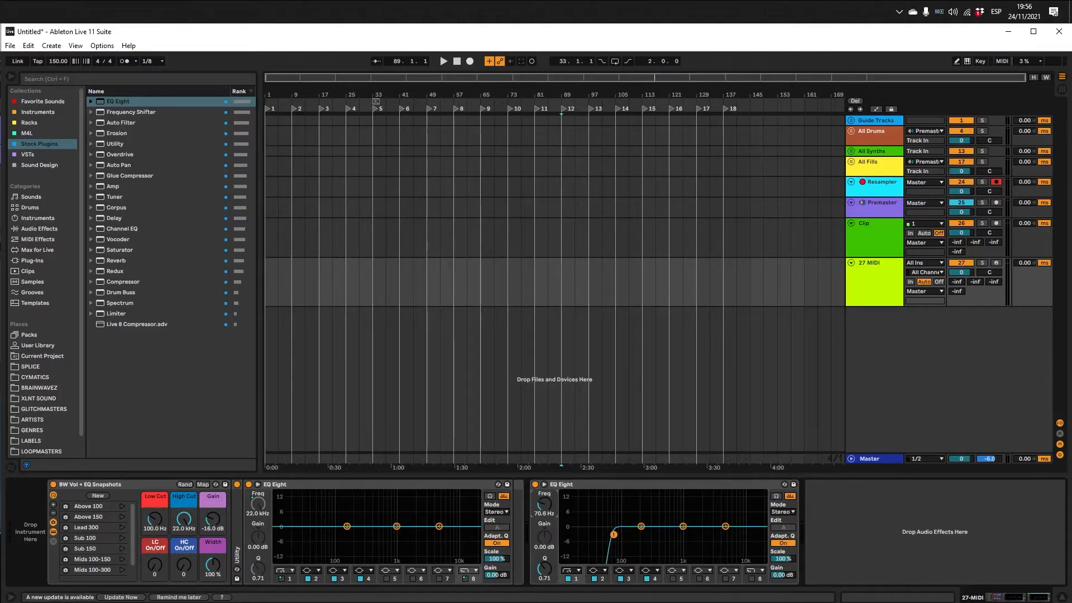
pyautogui.write('150')
pyautogui.press('Return')
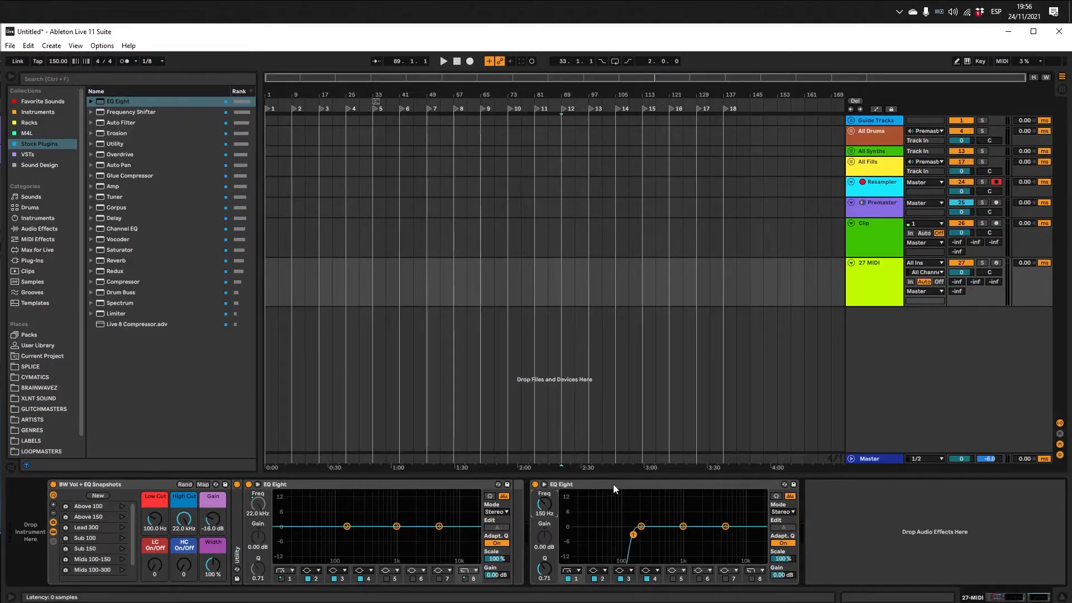
# Step: Show the added EQ Eight's Save as Default Preset option without applying it
pyautogui.rightClick(612, 484)
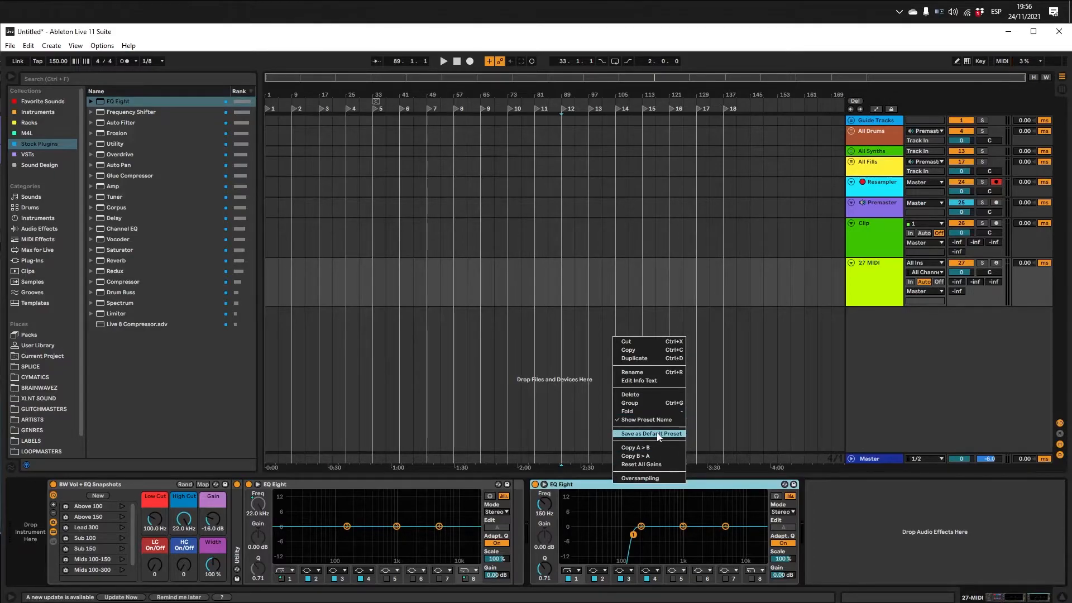
pyautogui.click(693, 489)
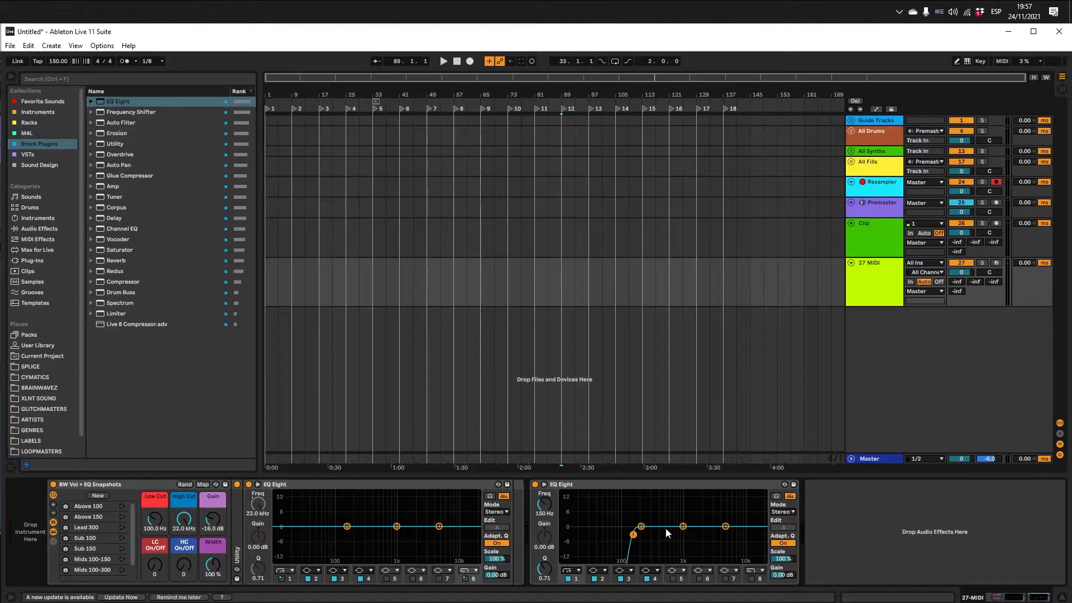
pyautogui.click(645, 493)
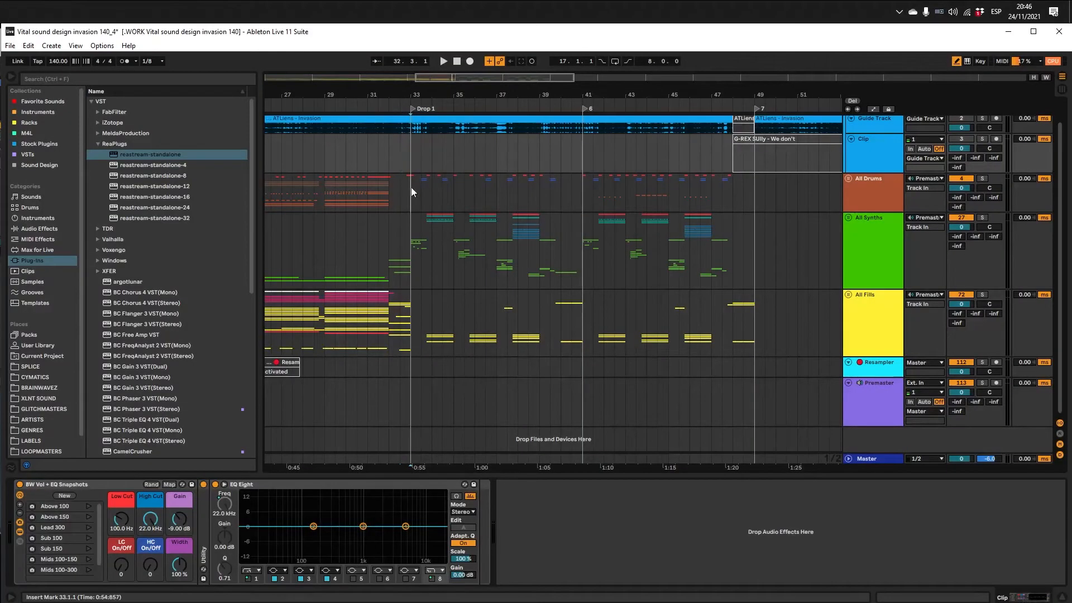
# Step: Examine the clip arrangement around Drop 1 in the Vital sound design invasion project, across the drum, synth and fill groups
pyautogui.click(411, 188)
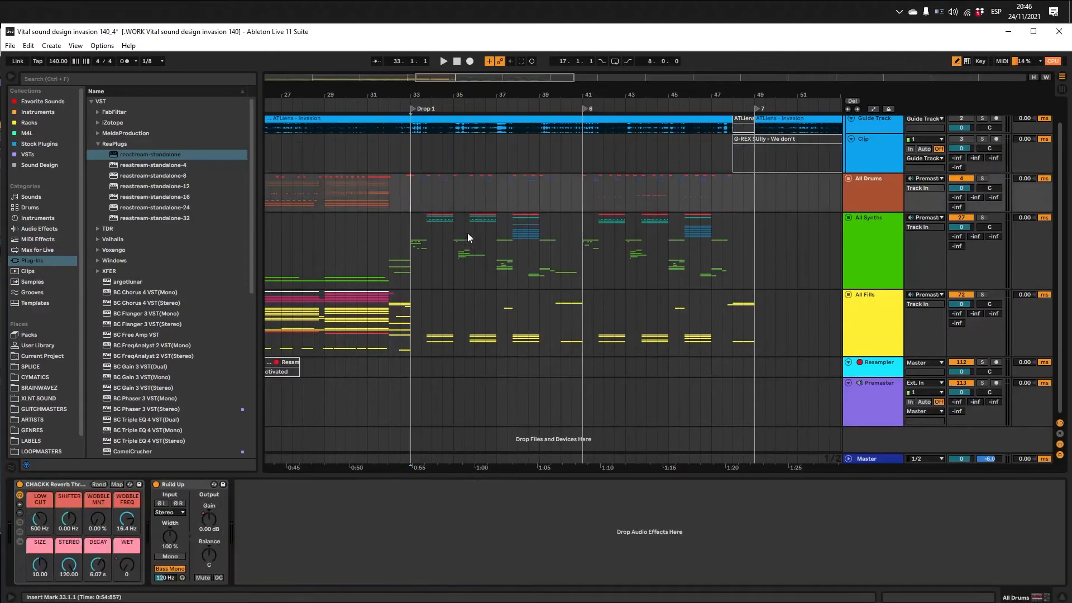
pyautogui.click(341, 204)
pyautogui.click(375, 202)
pyautogui.moveTo(446, 243); pyautogui.dragTo(917, 299)
pyautogui.scroll(-5, 494, 244)
pyautogui.scroll(1, 542, 255)
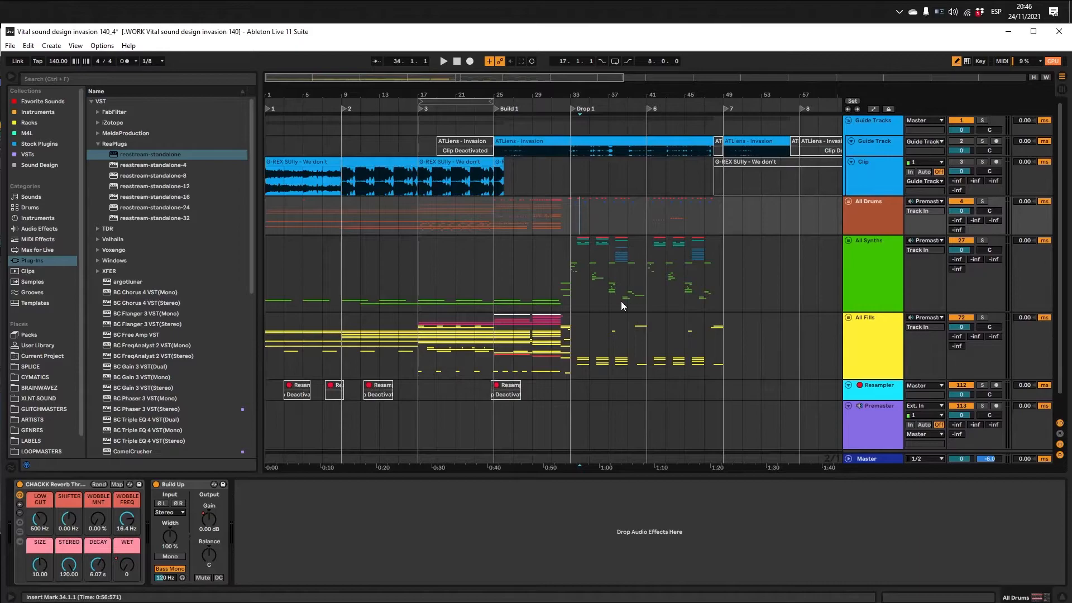
pyautogui.scroll(4, 610, 238)
pyautogui.moveTo(608, 237); pyautogui.dragTo(526, 239)
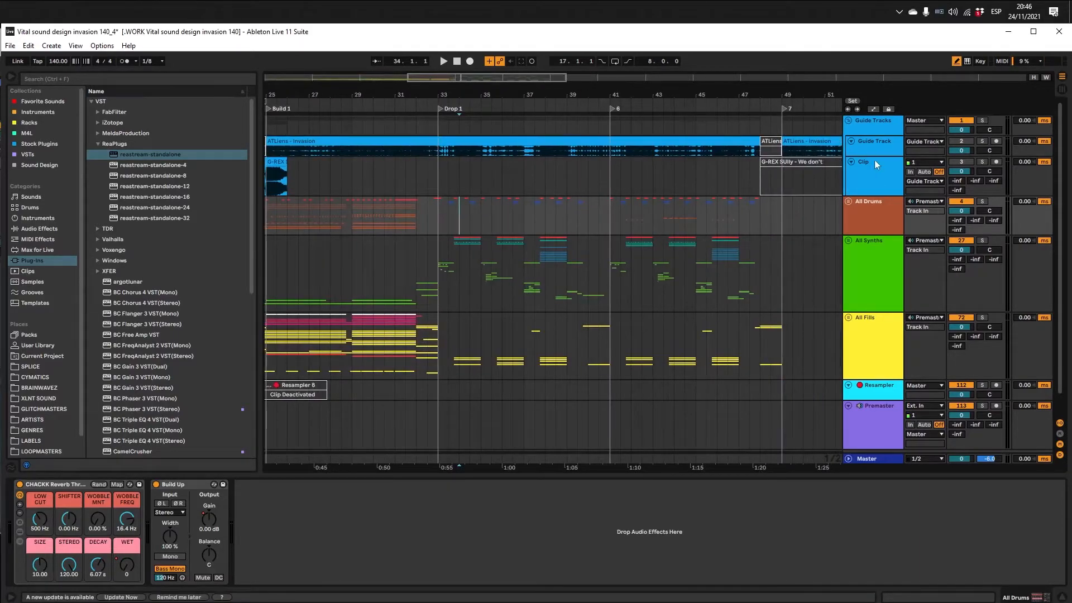
# Step: Collapse the Clip track's row and enlarge the Guide Track's row in the arrangement so its waveform is readable
pyautogui.click(878, 164)
pyautogui.press('h')
pyautogui.click(863, 149)
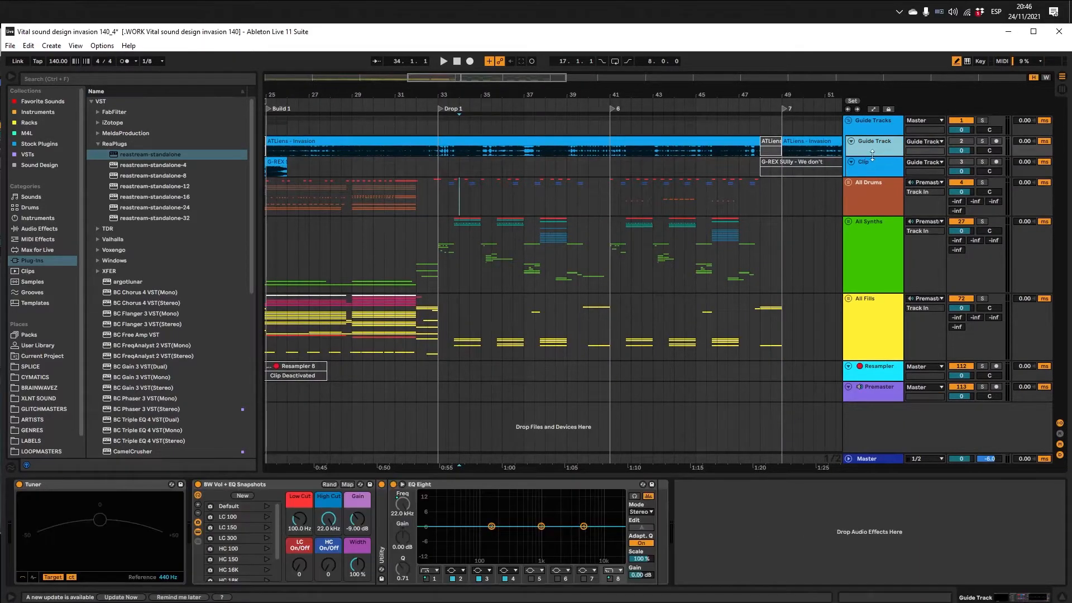
pyautogui.moveTo(873, 157); pyautogui.dragTo(872, 205)
# Step: Examine the ATLiens - Invasion reference clip around Drop 1 against the drum, synth and fill groups below it
pyautogui.scroll(-1, 579, 178)
pyautogui.moveTo(535, 235); pyautogui.dragTo(488, 245)
pyautogui.moveTo(404, 279); pyautogui.dragTo(387, 288)
pyautogui.scroll(2, 376, 152)
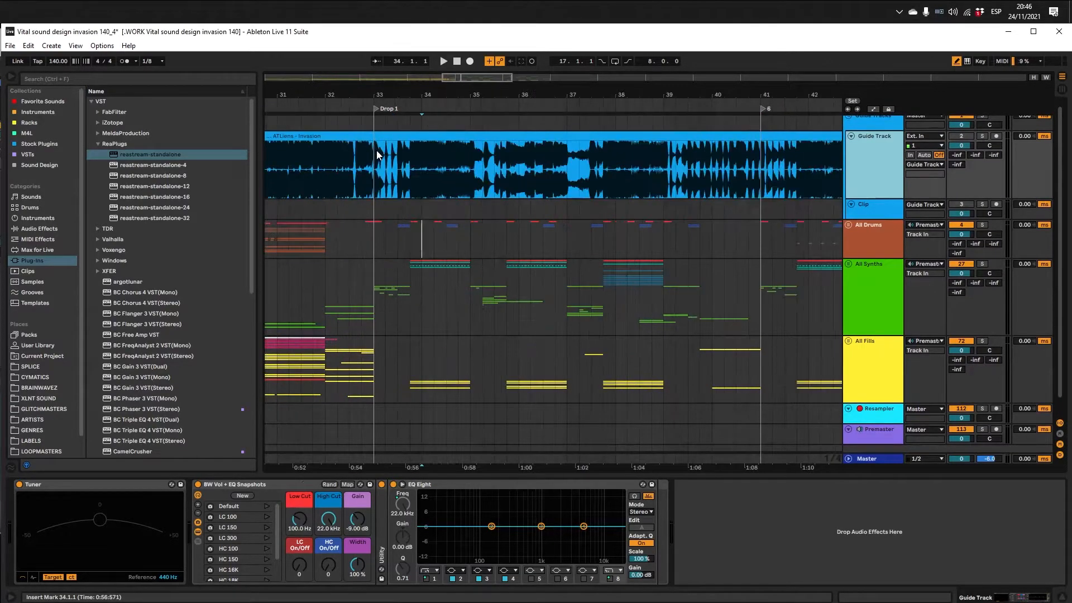
pyautogui.moveTo(480, 259); pyautogui.dragTo(509, 273)
pyautogui.scroll(-2, 509, 273)
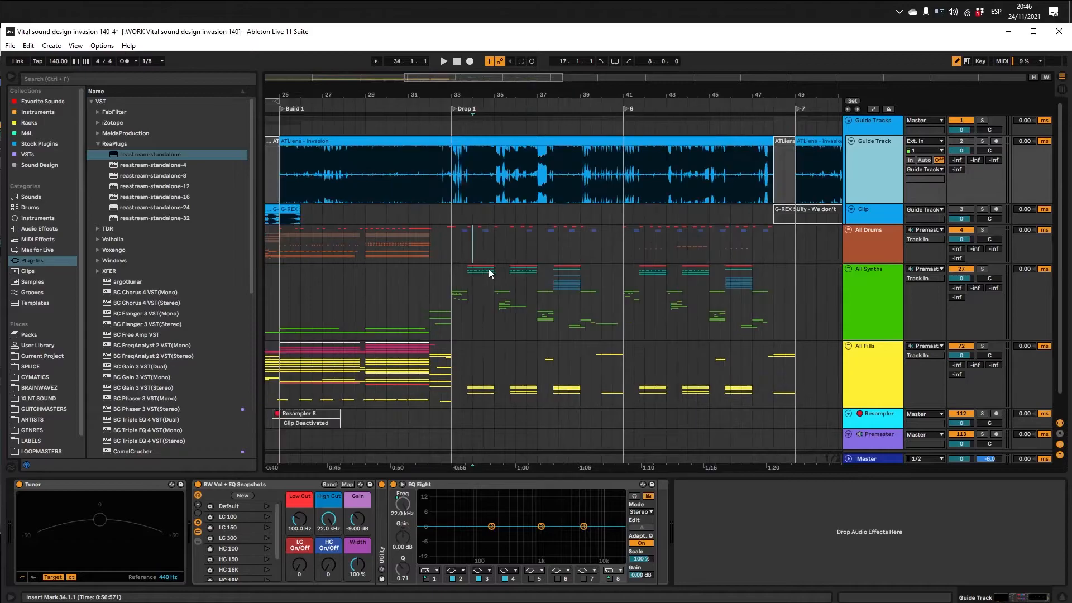
pyautogui.click(477, 142)
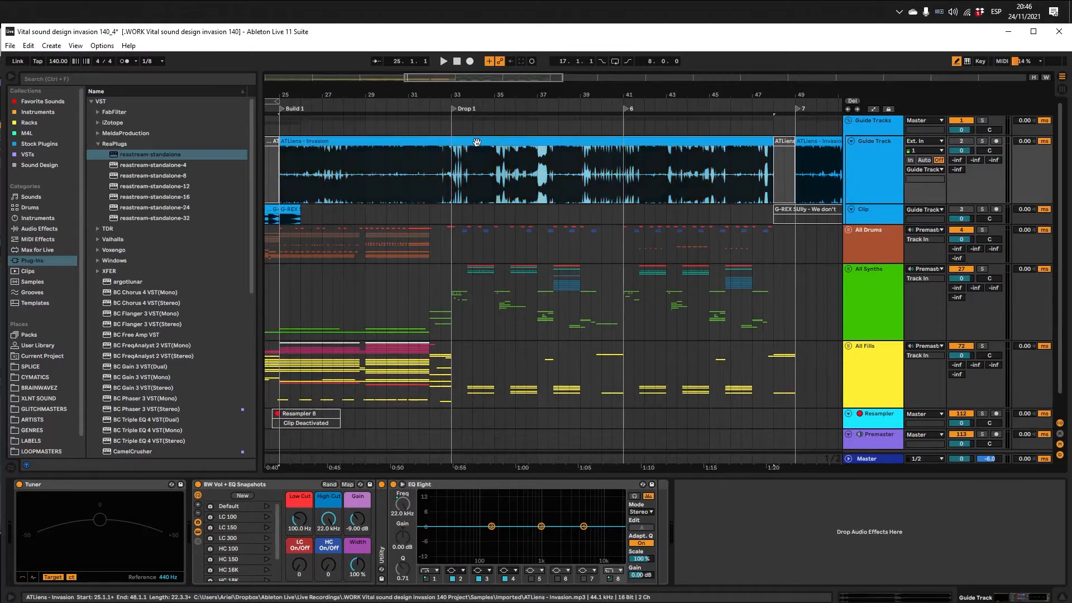
pyautogui.scroll(2, 479, 157)
pyautogui.moveTo(481, 169); pyautogui.dragTo(520, 316)
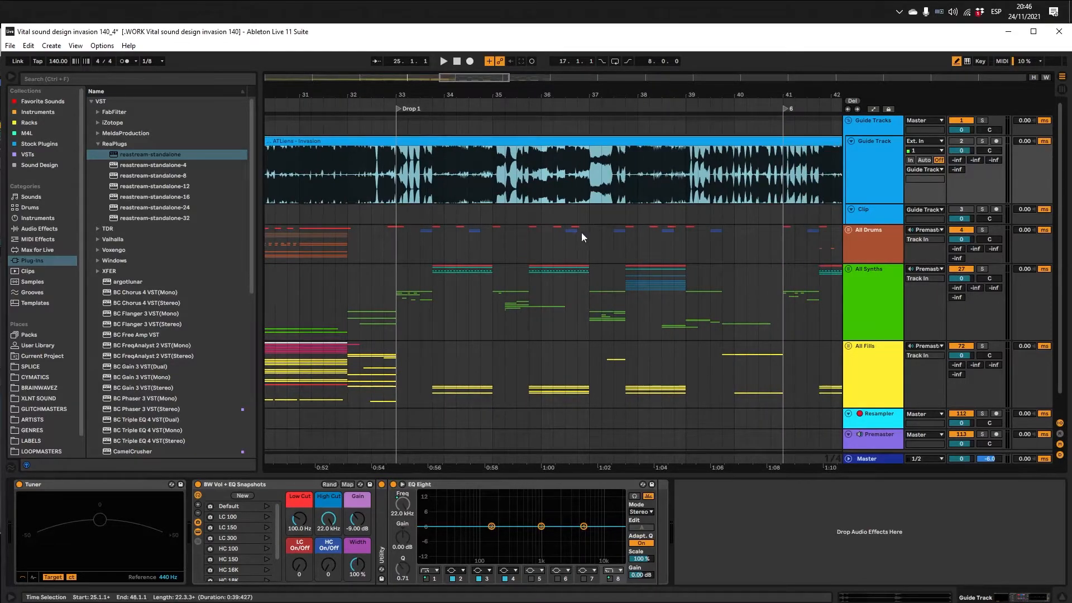
# Step: Compare the reference waveform's phrases from the start of Drop 1 at bar 33 with the project's own sections
pyautogui.click(394, 179)
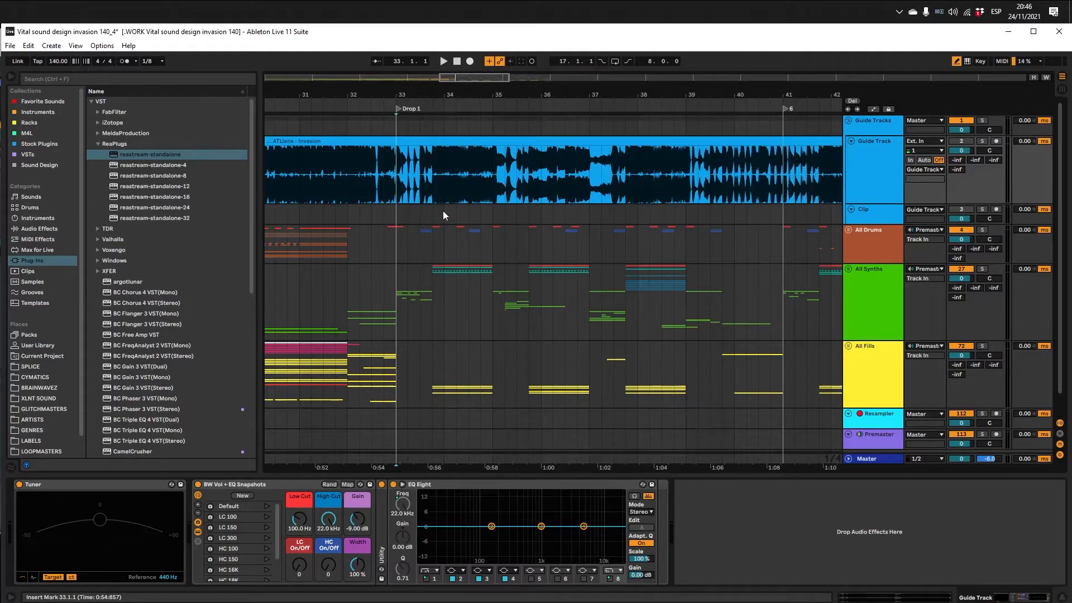
pyautogui.moveTo(402, 182); pyautogui.dragTo(680, 205)
pyautogui.click(650, 187)
pyautogui.scroll(-3, 633, 173)
pyautogui.moveTo(603, 206); pyautogui.dragTo(462, 245)
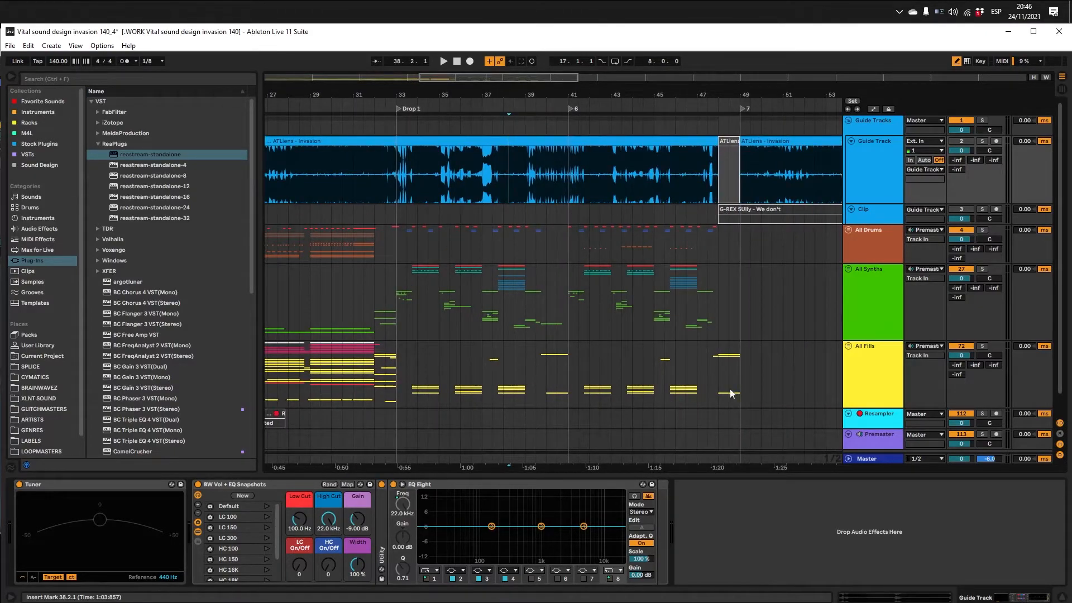
pyautogui.click(396, 177)
pyautogui.scroll(2, 400, 177)
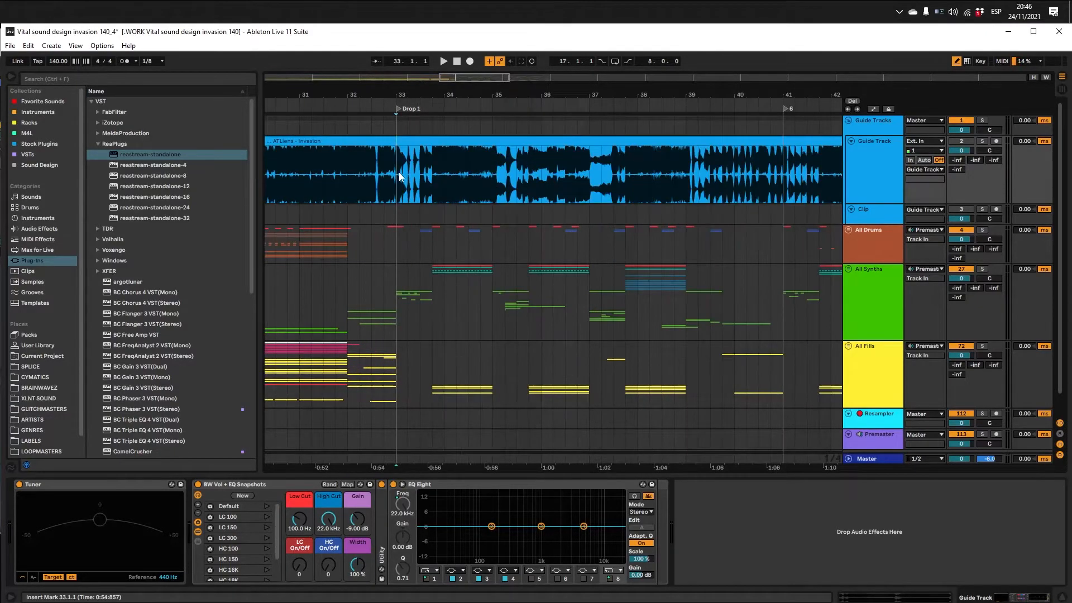
# Step: Solo the Guide Track and play the reference from bar 32 into Drop 1, stopping at bar 37
pyautogui.hscroll(-3, 474, 175)
pyautogui.click(474, 175)
pyautogui.press('space')
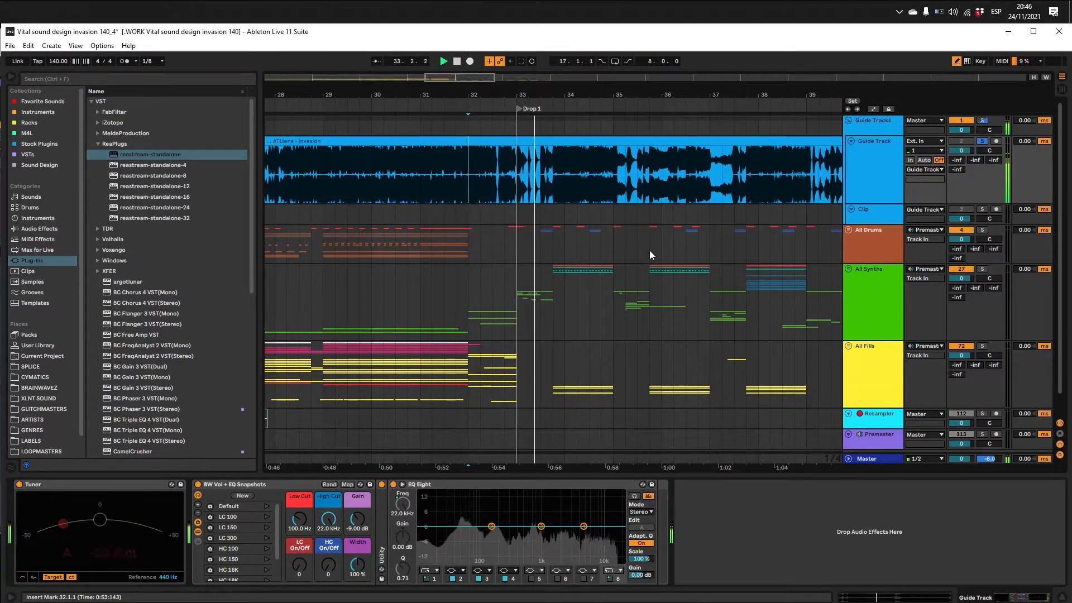
pyautogui.hscroll(3, 609, 254)
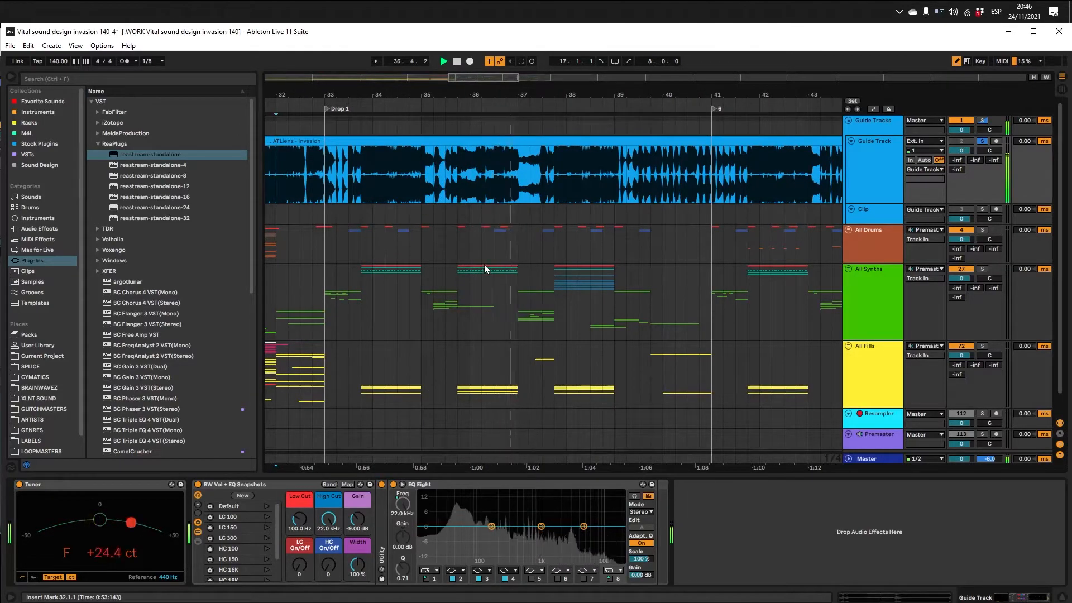
pyautogui.hscroll(-3, 488, 208)
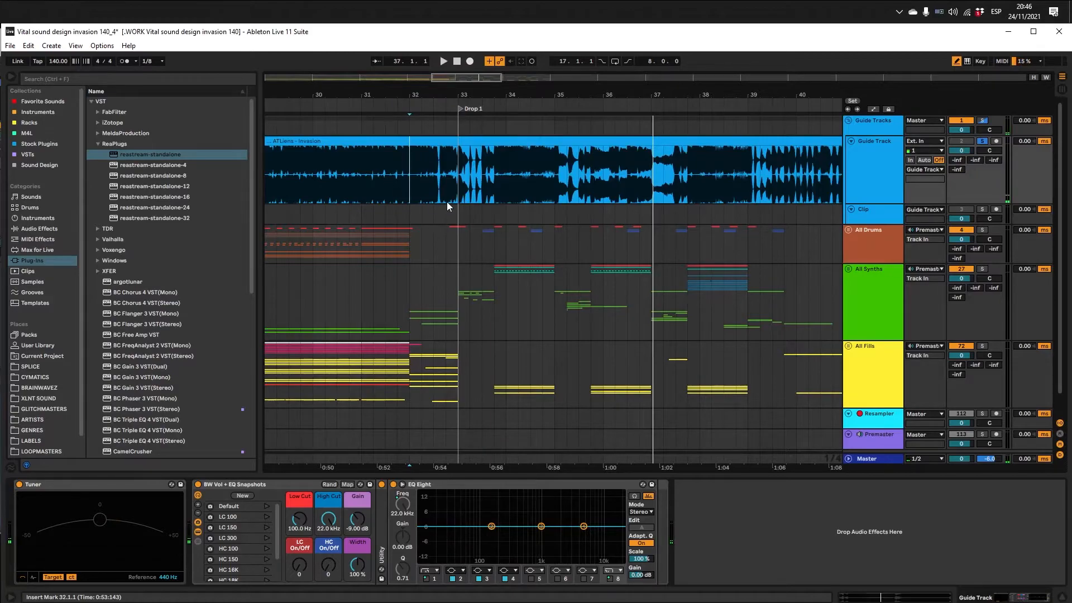
pyautogui.hscroll(2, 525, 260)
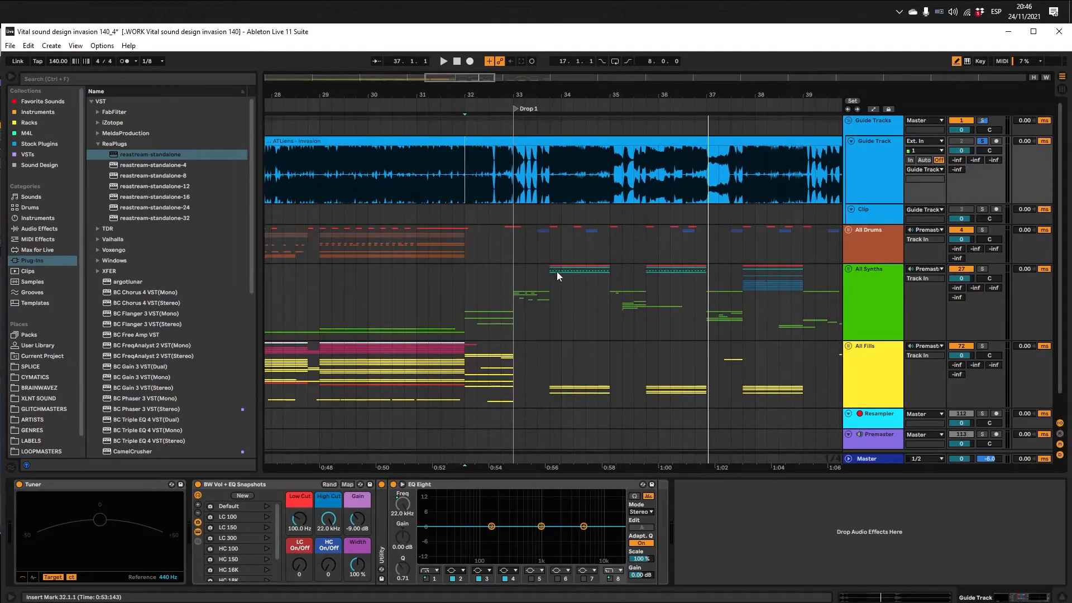
pyautogui.hscroll(-2, 555, 272)
# Step: Unsolo the Guide Track and play the project's own arrangement from bar 29 towards Drop 1
pyautogui.click(419, 237)
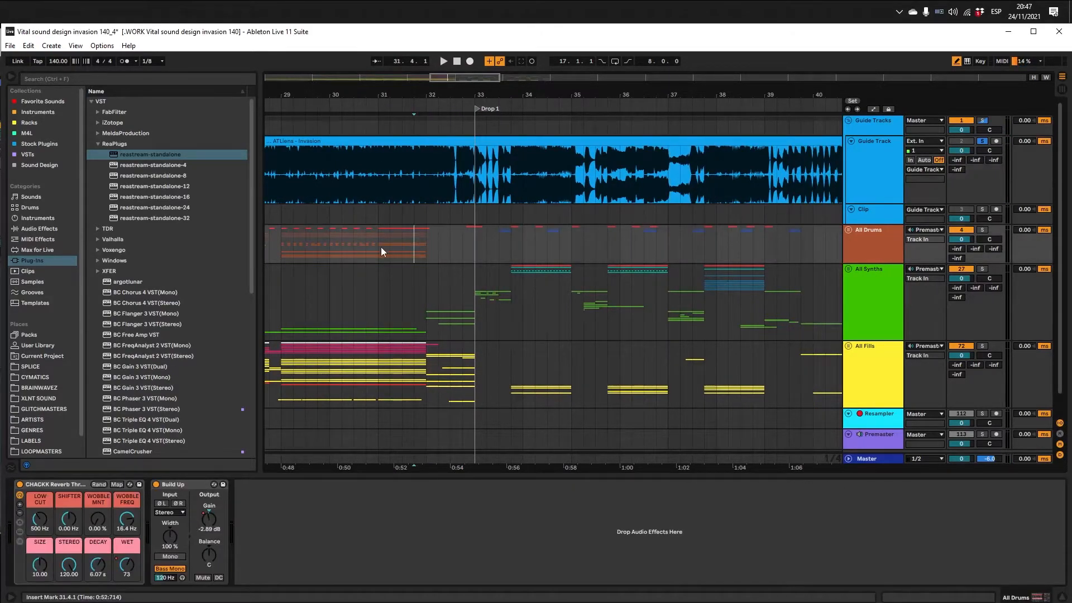
pyautogui.press('space')
pyautogui.scroll(-2, 516, 254)
pyautogui.scroll(2, 521, 255)
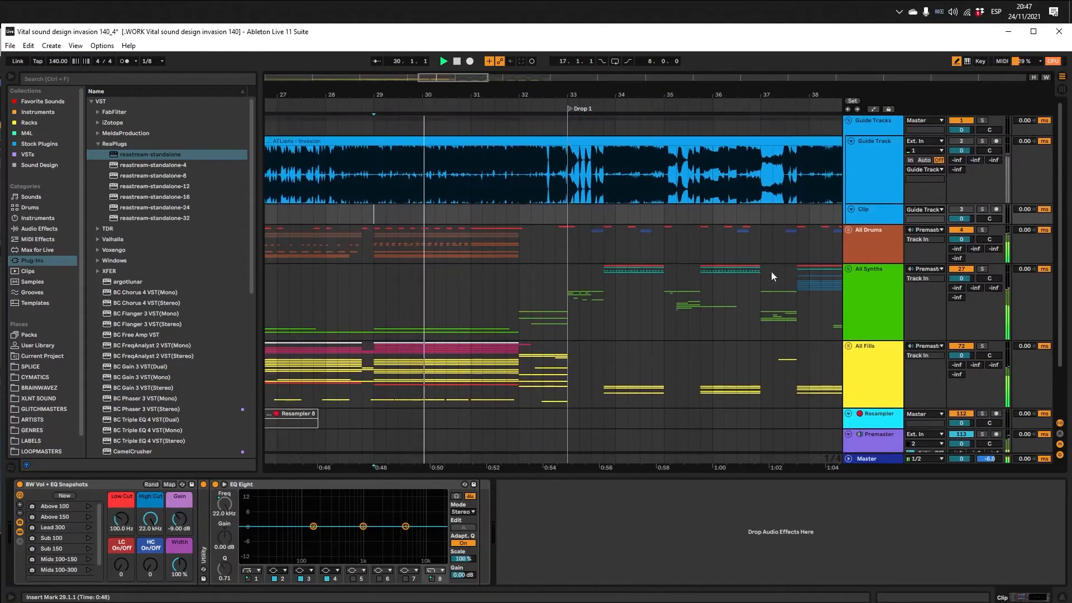
pyautogui.click(869, 245)
pyautogui.moveTo(569, 255); pyautogui.dragTo(450, 246)
pyautogui.click(508, 254)
pyautogui.scroll(1, 450, 246)
pyautogui.moveTo(580, 264); pyautogui.dragTo(521, 263)
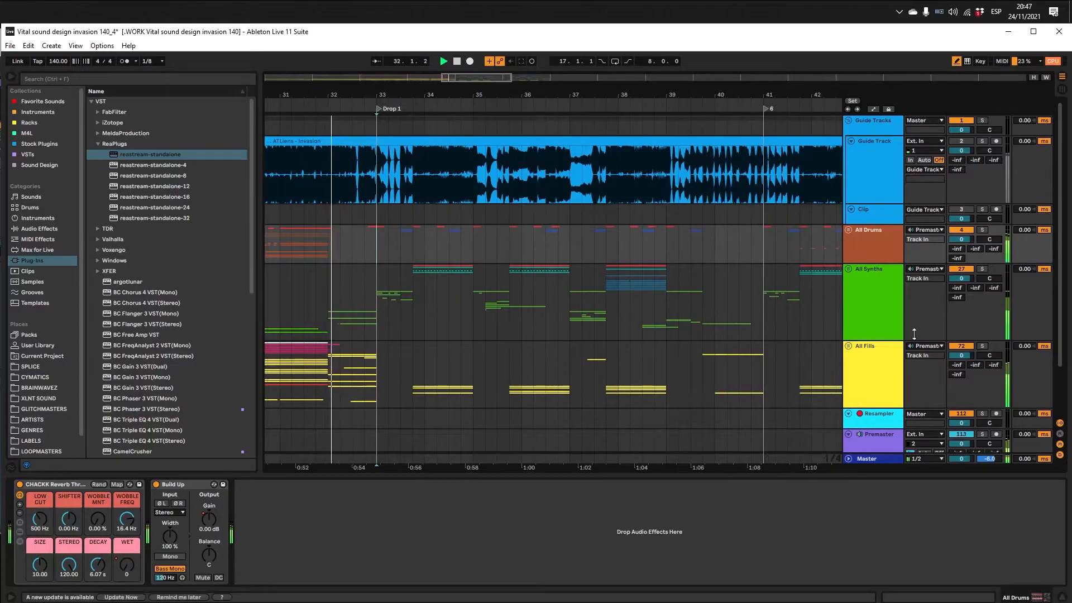
# Step: Hide the device view and expand the All Synths group and its Drop 1 subgroup to show the section tracks
pyautogui.click(1062, 597)
pyautogui.click(849, 270)
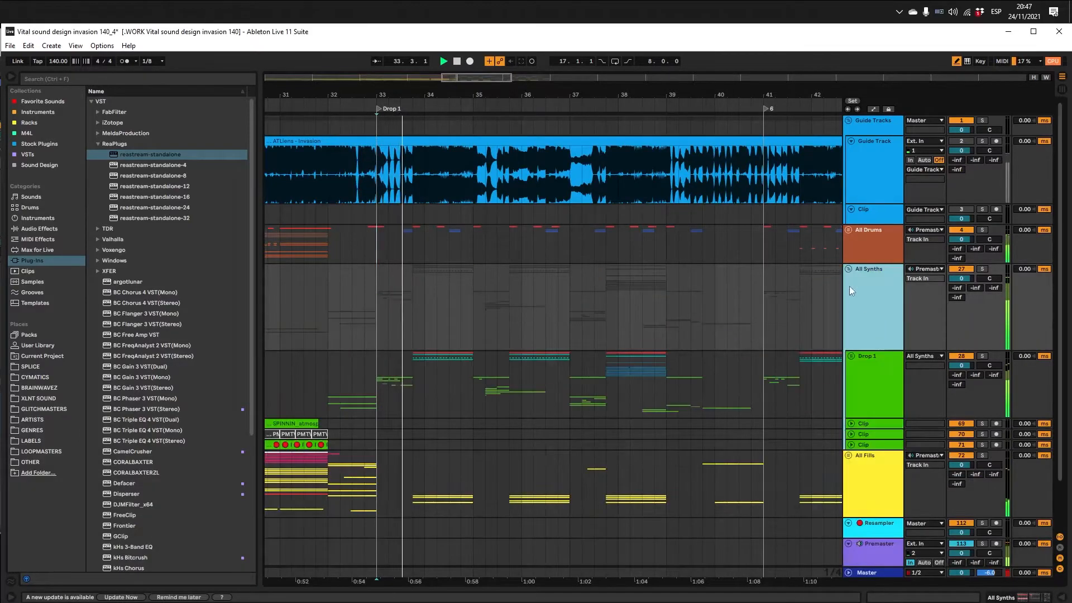
pyautogui.scroll(-2, 853, 304)
pyautogui.click(852, 303)
pyautogui.scroll(-5, 849, 308)
pyautogui.scroll(-3, 847, 307)
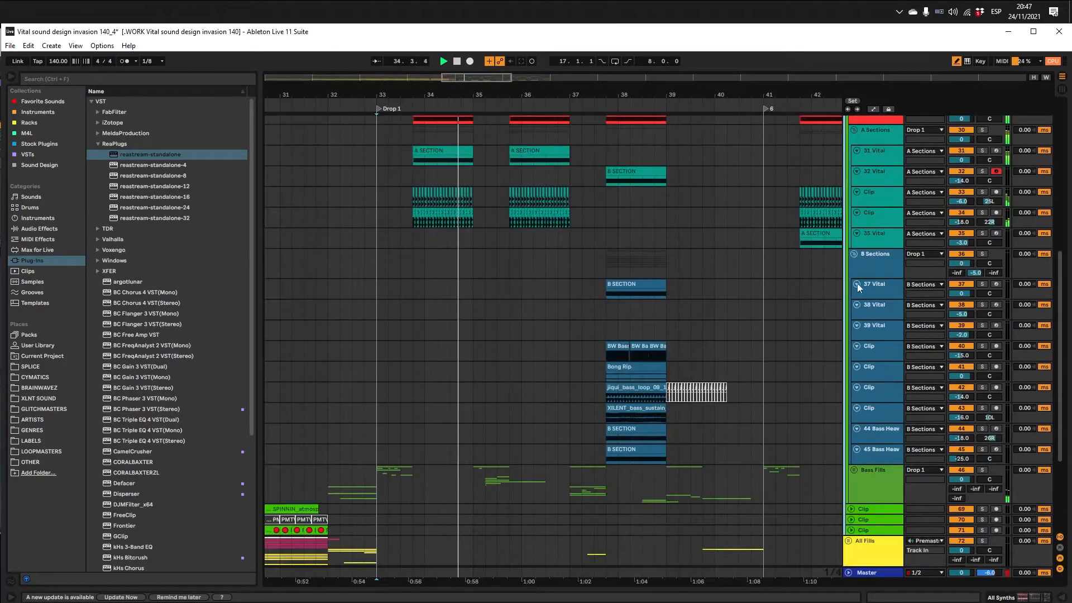
# Step: Collapse the A Sections and B Sections groups inside Drop 1
pyautogui.keyDown('alt'); pyautogui.click(854, 256); pyautogui.keyUp('alt')
pyautogui.click(854, 257)
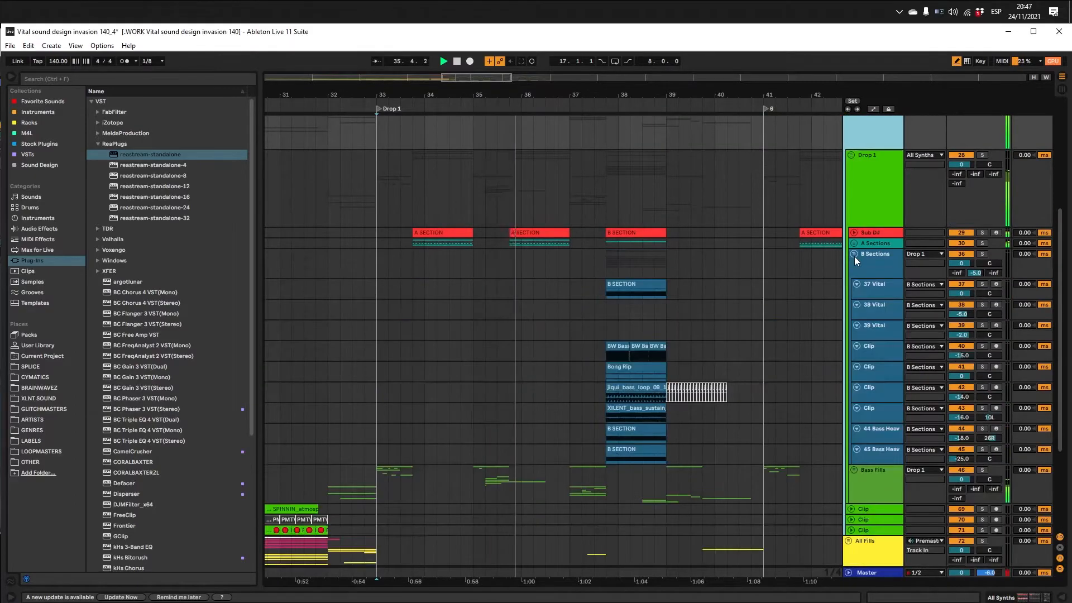
pyautogui.click(854, 257)
pyautogui.scroll(5, 818, 270)
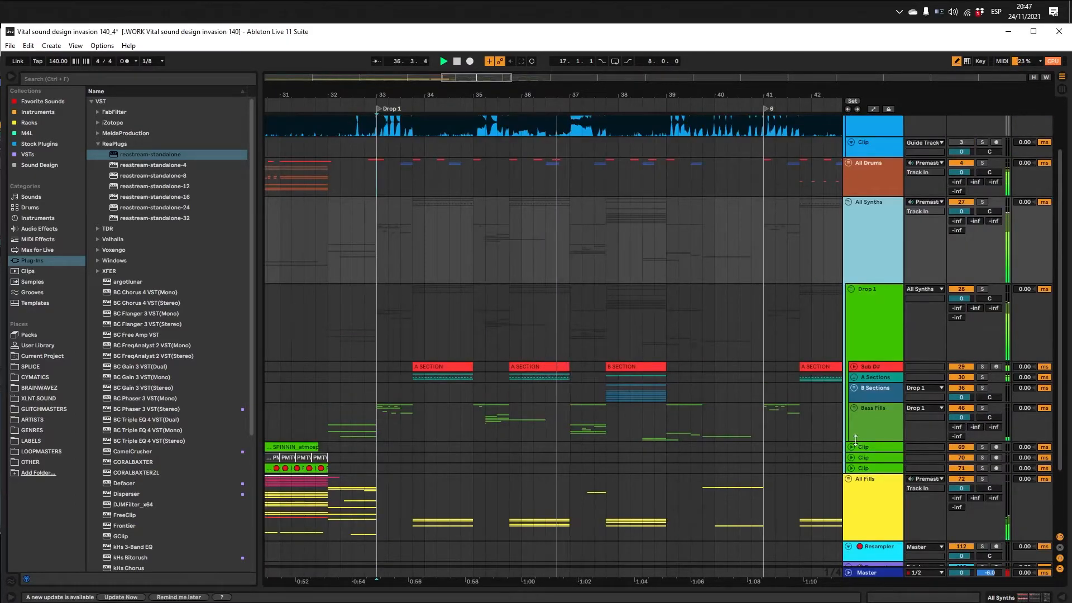
# Step: Expand the Bass Fills group with its tracks in folded rows and examine the fill clips across Drop 1
pyautogui.click(849, 407)
pyautogui.scroll(-3, 847, 415)
pyautogui.keyDown('alt'); pyautogui.click(856, 324); pyautogui.keyUp('alt')
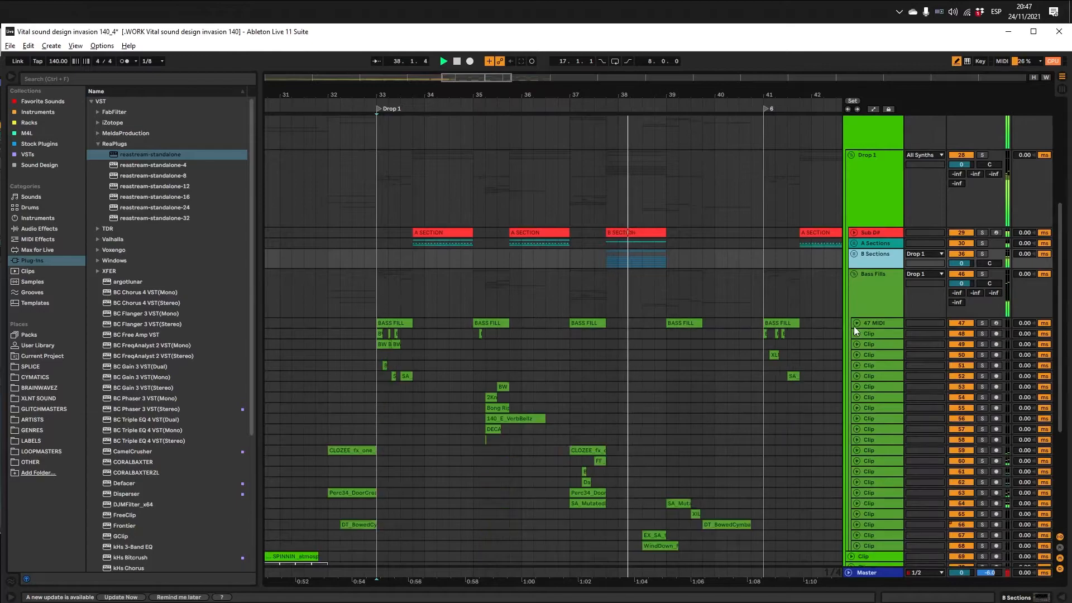
pyautogui.click(508, 276)
pyautogui.scroll(1, 520, 276)
pyautogui.scroll(-2, 522, 277)
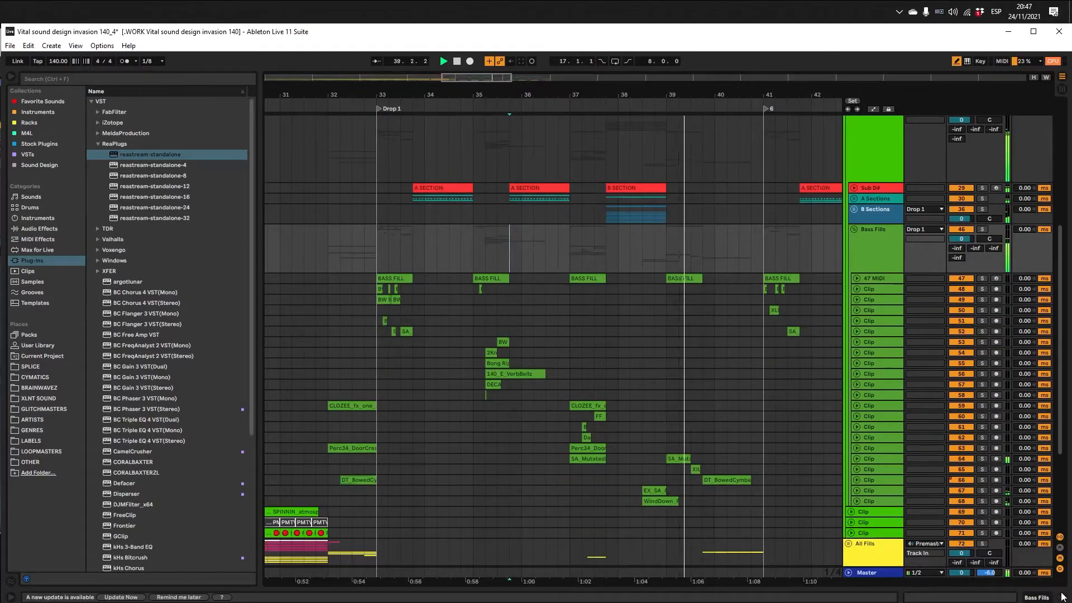
# Step: Stop playback and place the insert marker just before Drop 1, at 32.3.1
pyautogui.scroll(5, 673, 290)
pyautogui.click(377, 177)
pyautogui.press('space')
pyautogui.scroll(-8, 363, 190)
pyautogui.scroll(6, 391, 240)
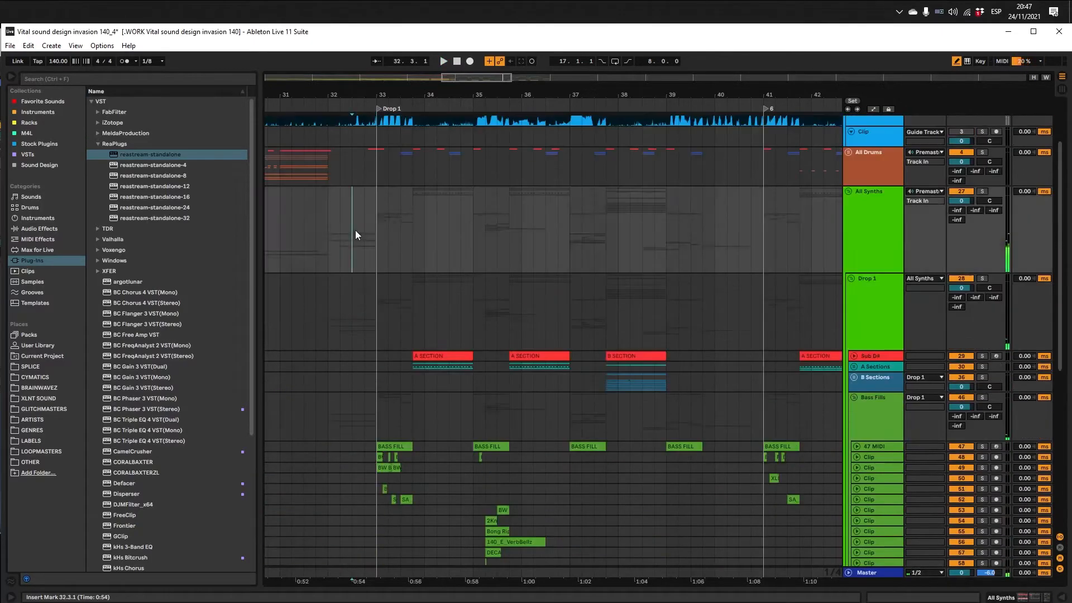
pyautogui.click(352, 230)
pyautogui.scroll(2, 387, 223)
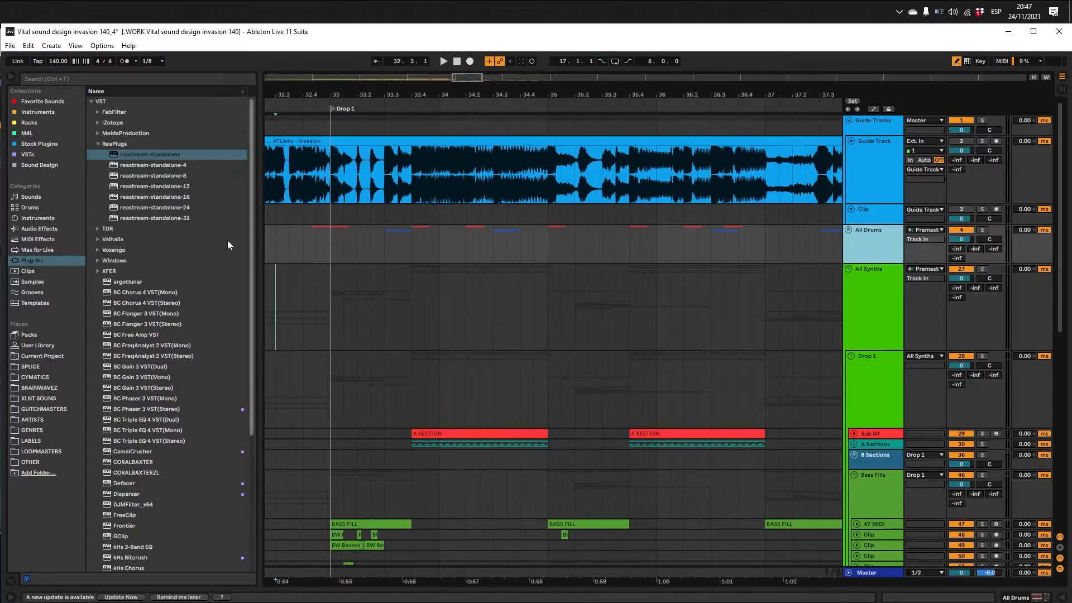
# Step: Solo the Guide Track and All Drums together and play them from bar 33 to bar 37
pyautogui.click(333, 243)
pyautogui.click(867, 192)
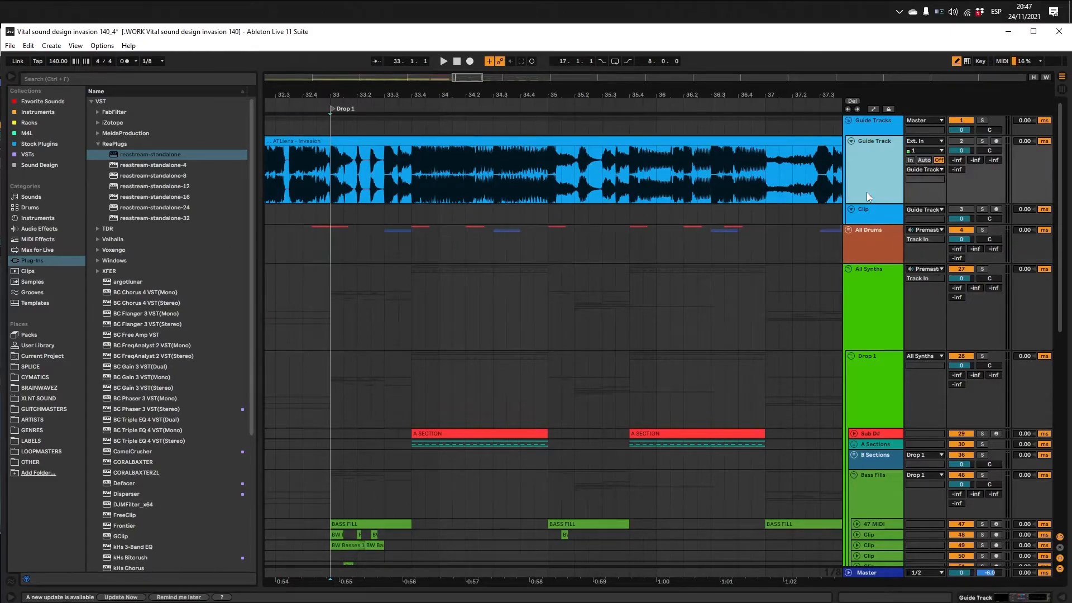
pyautogui.click(983, 229)
pyautogui.keyDown('ctrl'); pyautogui.click(982, 141); pyautogui.keyUp('ctrl')
pyautogui.click(317, 183)
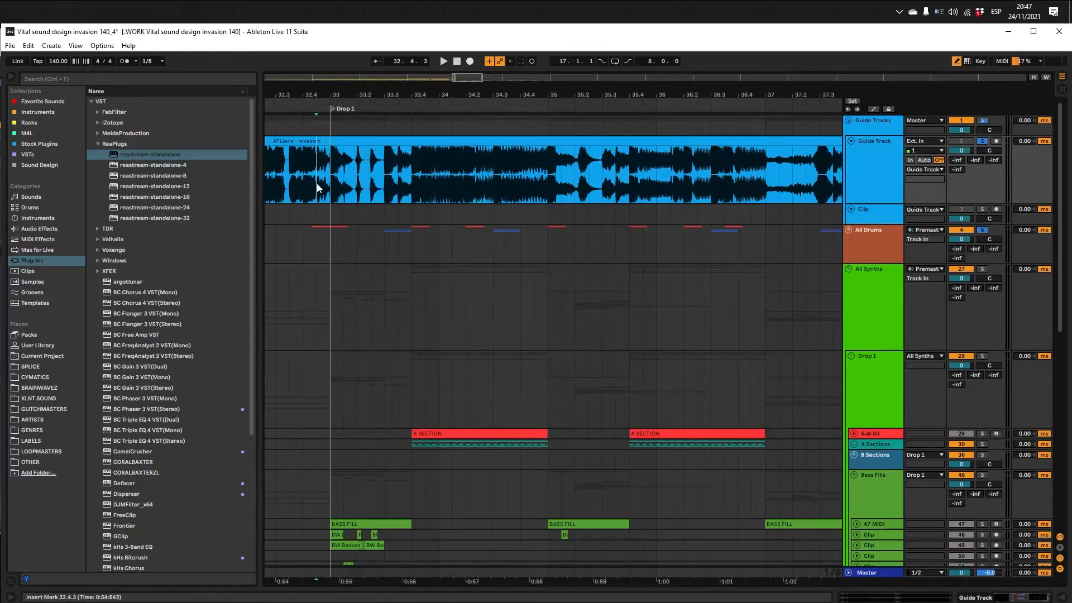
pyautogui.click(330, 233)
pyautogui.press('space')
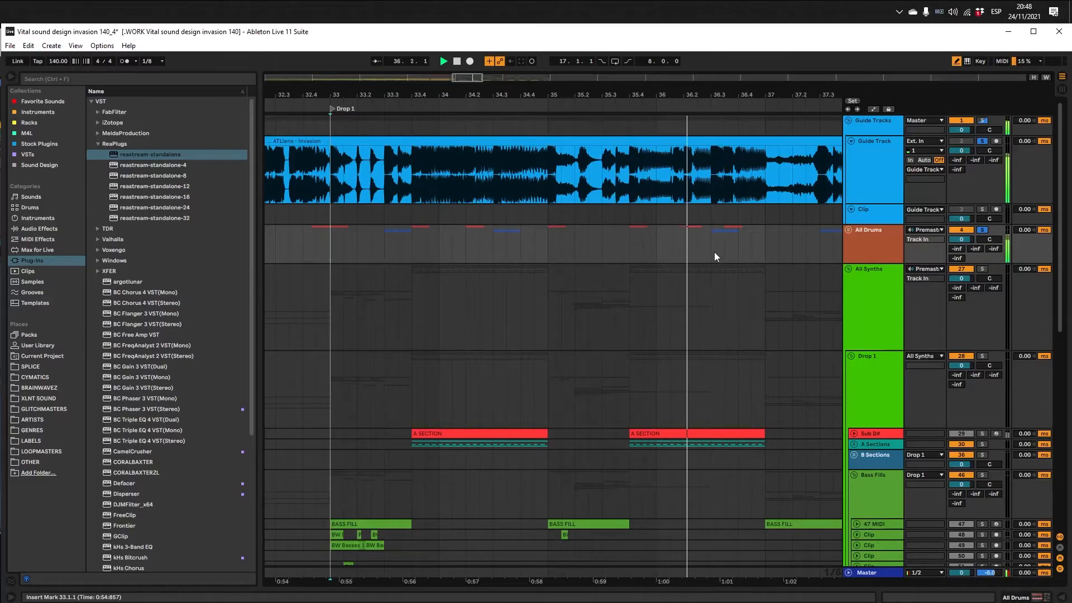
pyautogui.click(739, 244)
pyautogui.click(751, 241)
pyautogui.press('space')
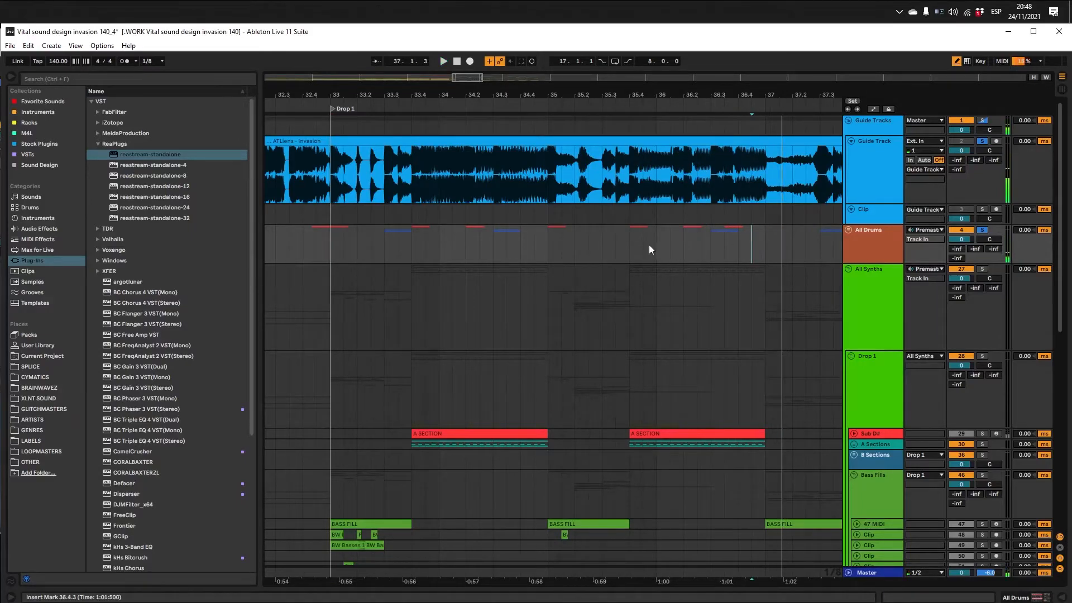
# Step: Unsolo the Guide Track and All Drums, and hide the device view to show the Bass Fills tracks beneath them
pyautogui.scroll(-2, 641, 243)
pyautogui.scroll(2, 367, 359)
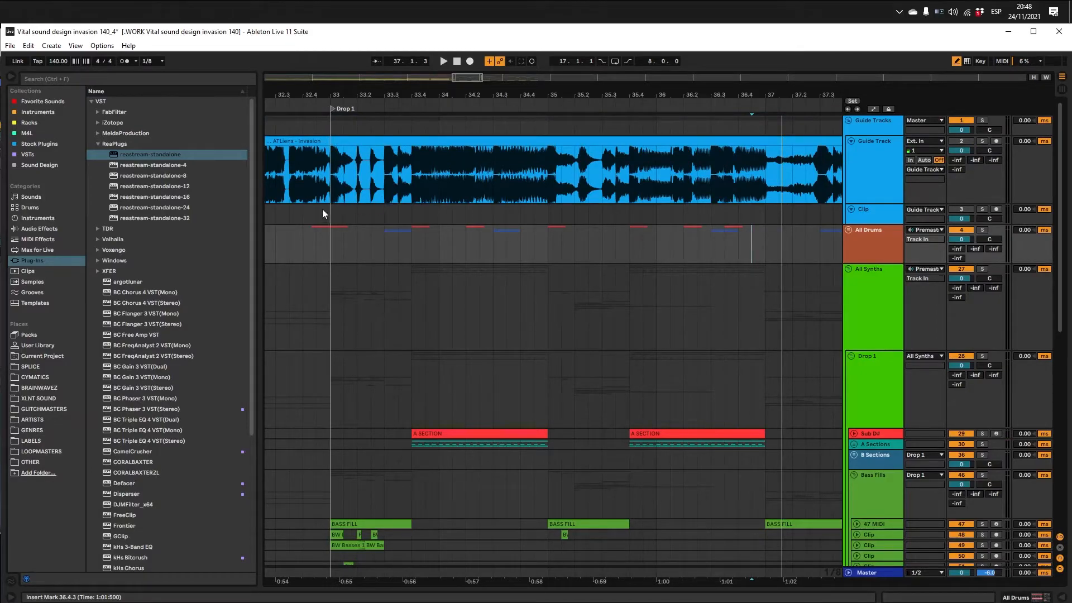
pyautogui.click(345, 185)
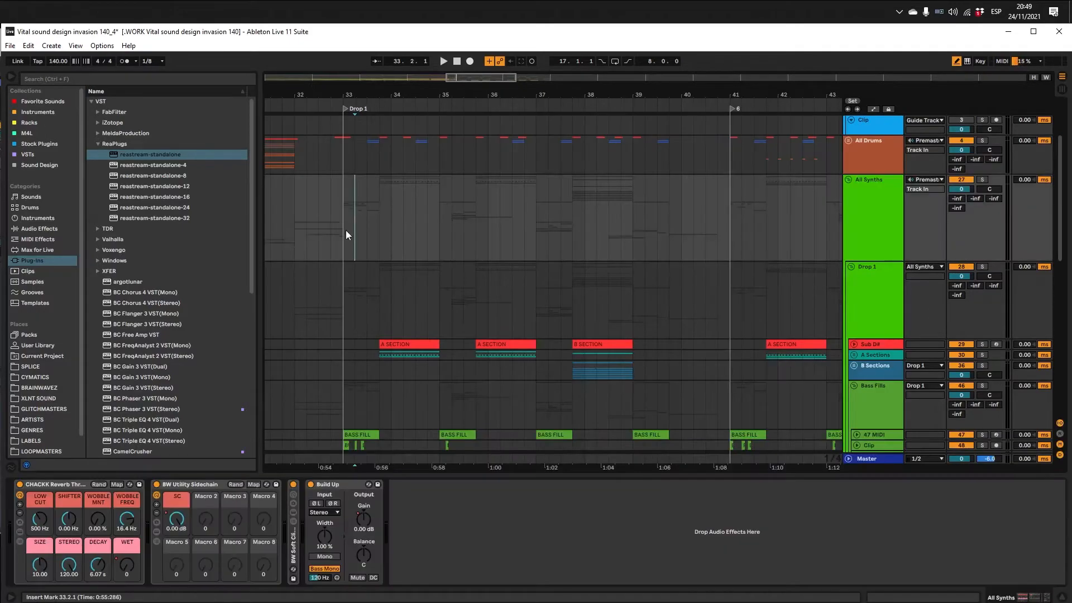
pyautogui.scroll(3, 344, 236)
pyautogui.scroll(2, 410, 250)
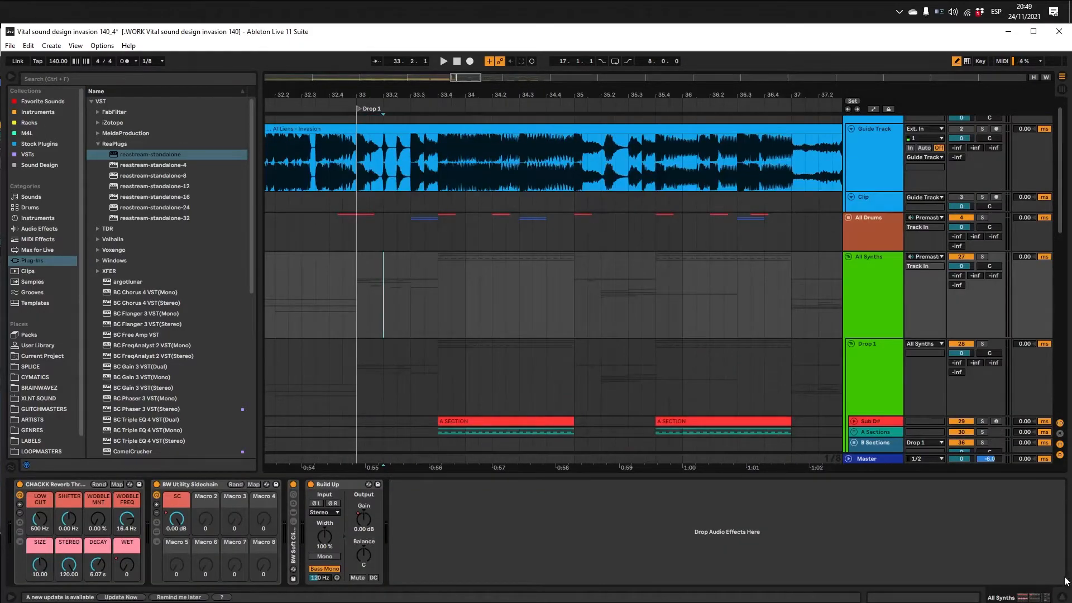
pyautogui.click(1063, 597)
pyautogui.hscroll(-3, 462, 314)
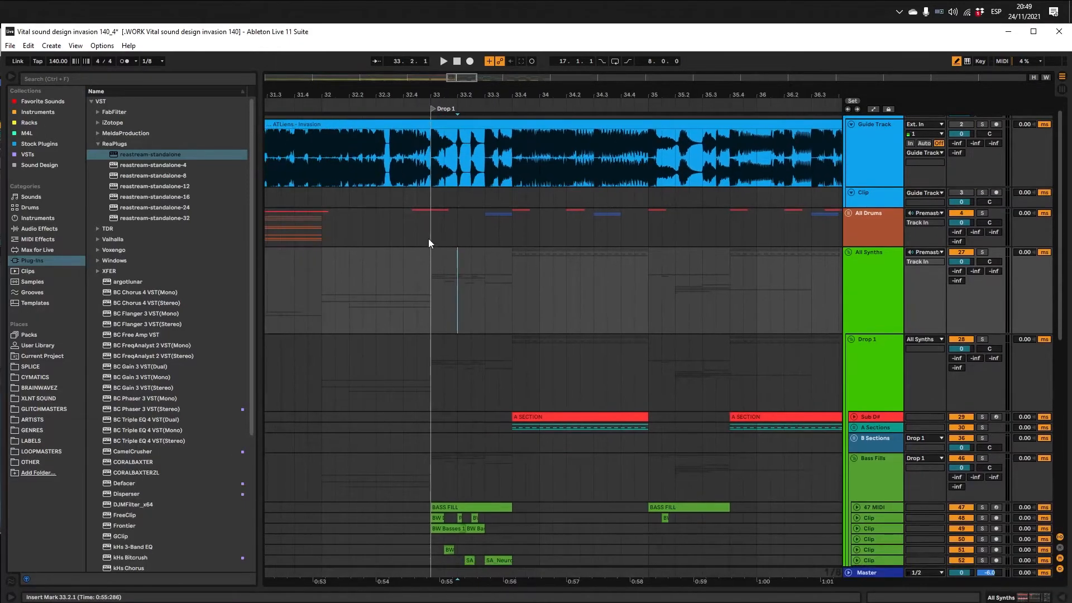
# Step: Play the soloed Guide Track and the project's own tracks from 33.1.1 for comparison, and play the soloed reference from 33.4.1
pyautogui.click(410, 166)
pyautogui.click(430, 163)
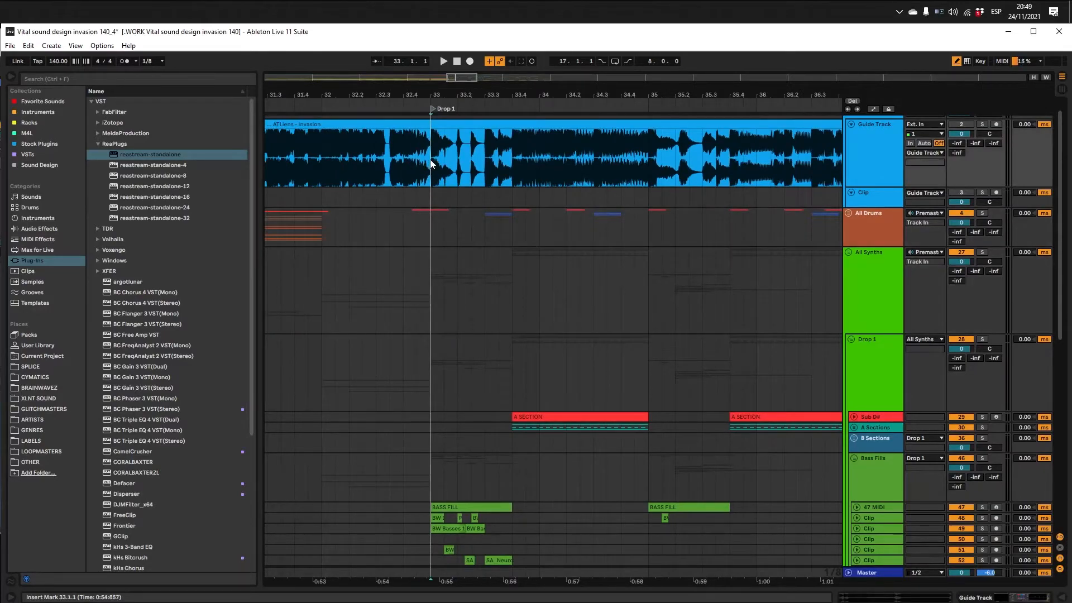
pyautogui.press('space')
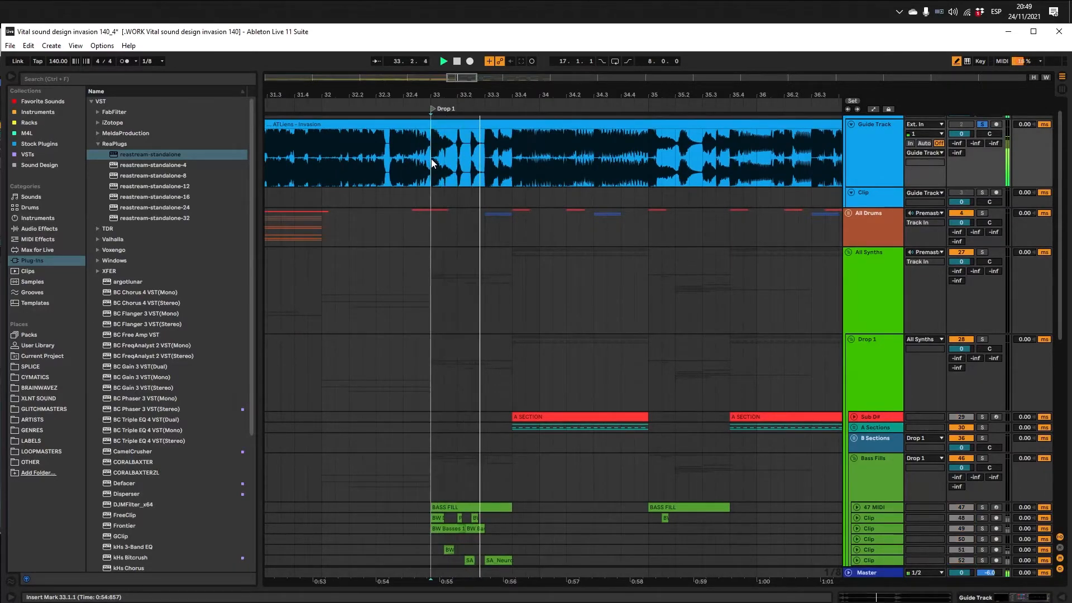
pyautogui.press('space')
pyautogui.press('space')
pyautogui.press('space')
pyautogui.click(514, 165)
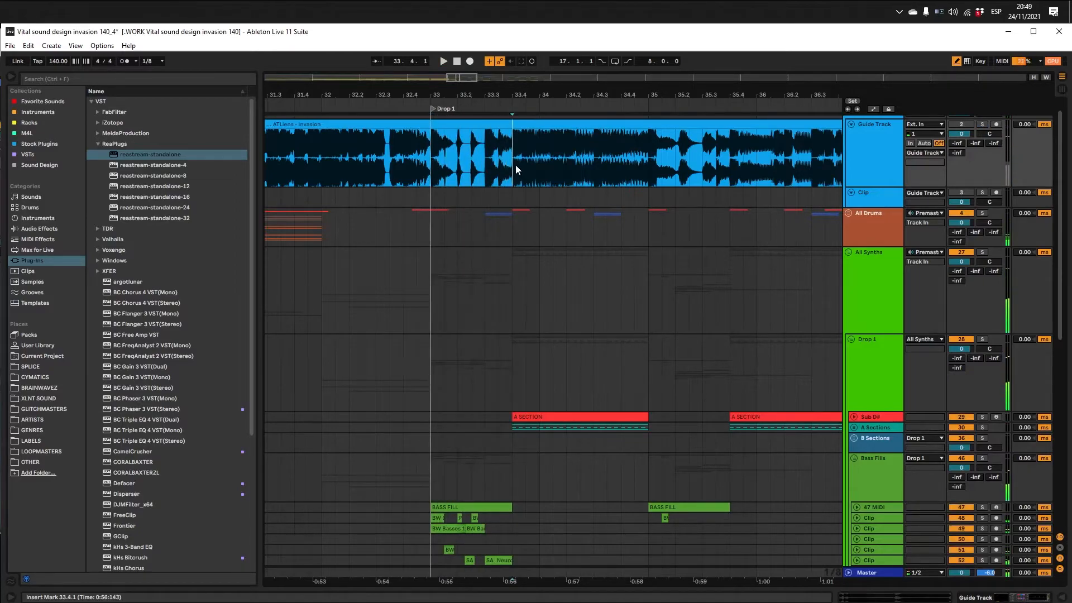
pyautogui.press('space')
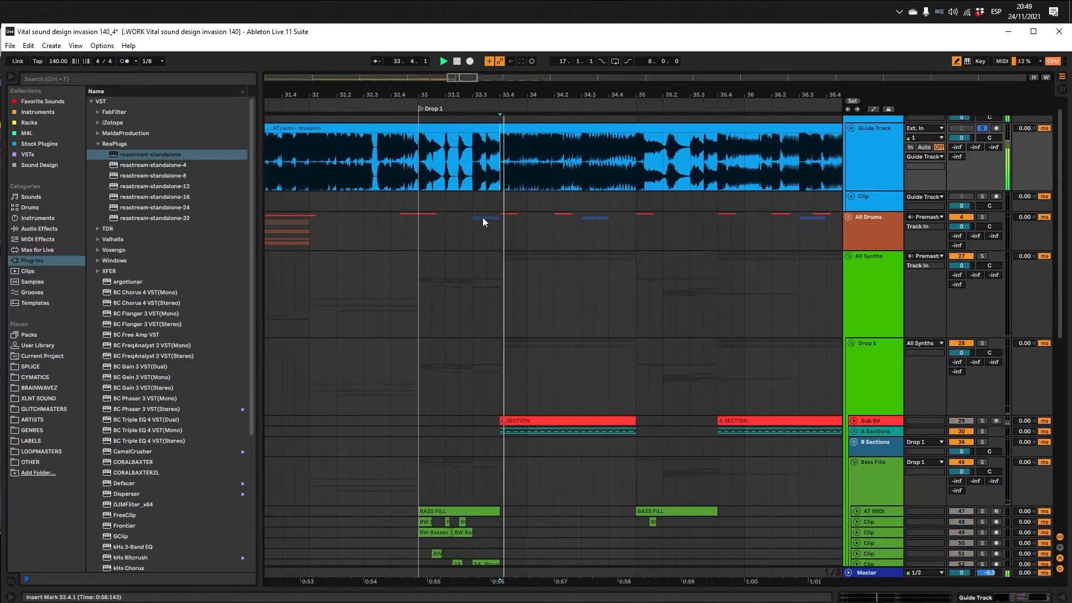
# Step: Play the project's own tracks from 33.4.1 and place the insert marker at 35.1.1 on the Guide Track
pyautogui.press('space')
pyautogui.press('space')
pyautogui.scroll(1, 435, 378)
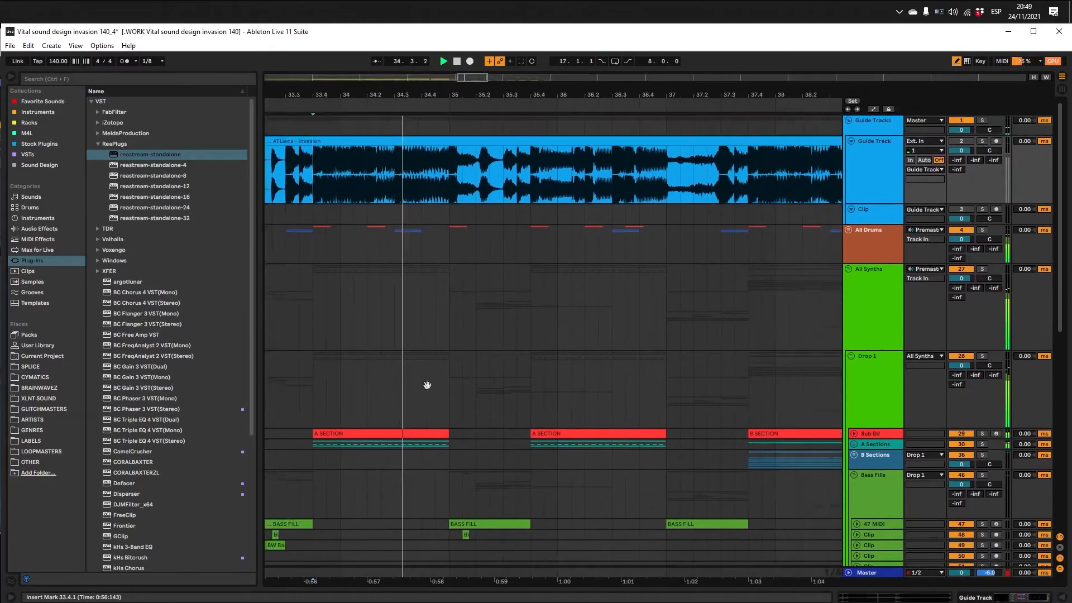
pyautogui.press('space')
pyautogui.click(429, 186)
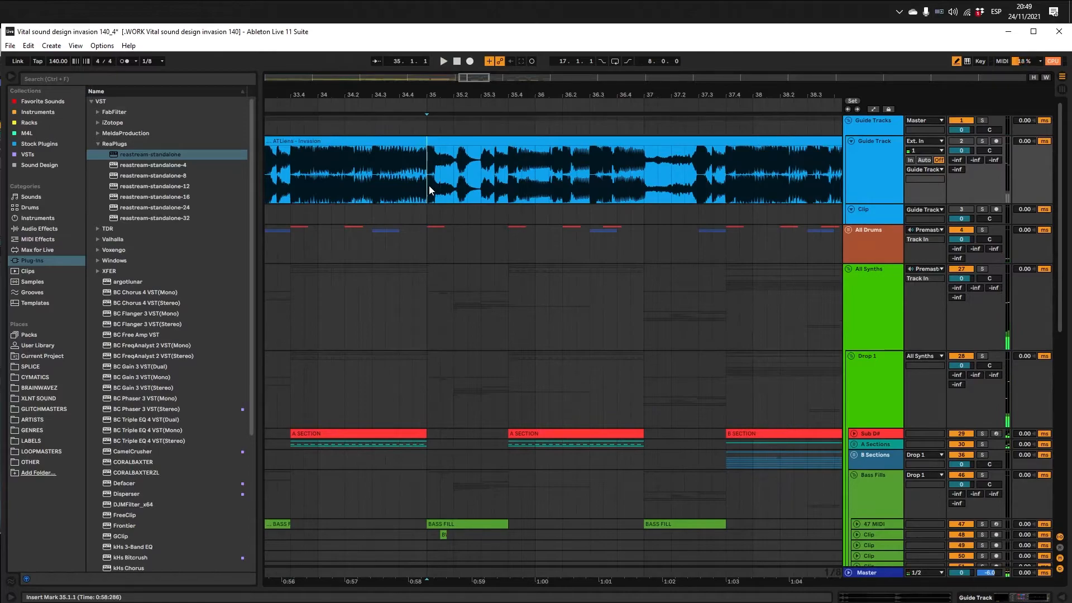
# Step: Play the fill from 35.1.1 and replay it from the same position for comparison
pyautogui.press('space')
pyautogui.press('space')
pyautogui.click(503, 183)
pyautogui.click(430, 186)
pyautogui.press('space')
pyautogui.press('space')
# Step: Play the soloed Guide Track and the unsoloed project from 35.4.1, and place the insert marker at 37.1.1
pyautogui.click(418, 246)
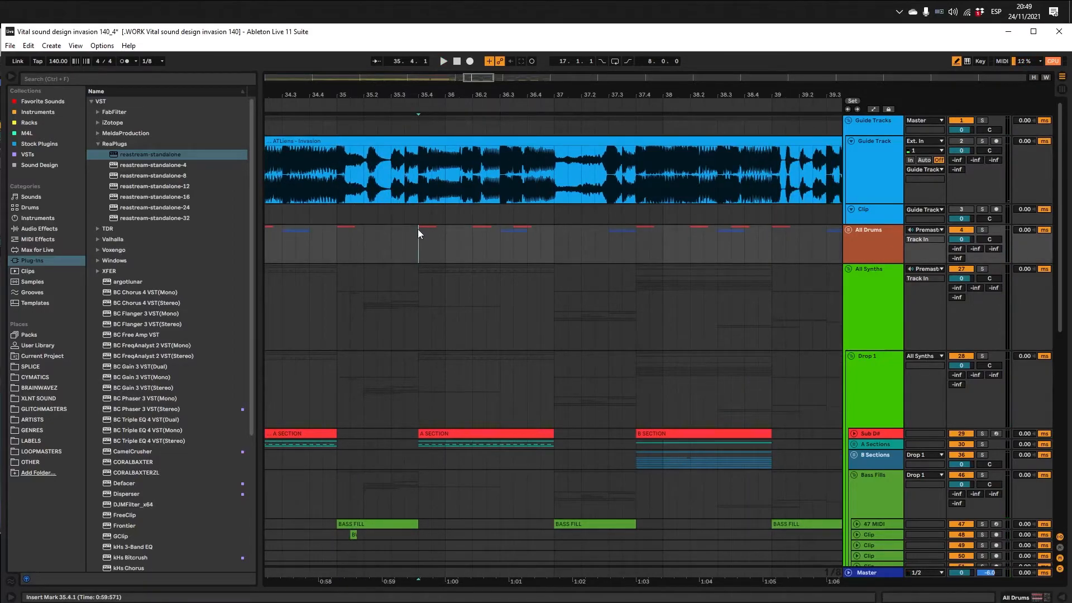
pyautogui.click(417, 199)
pyautogui.press('space')
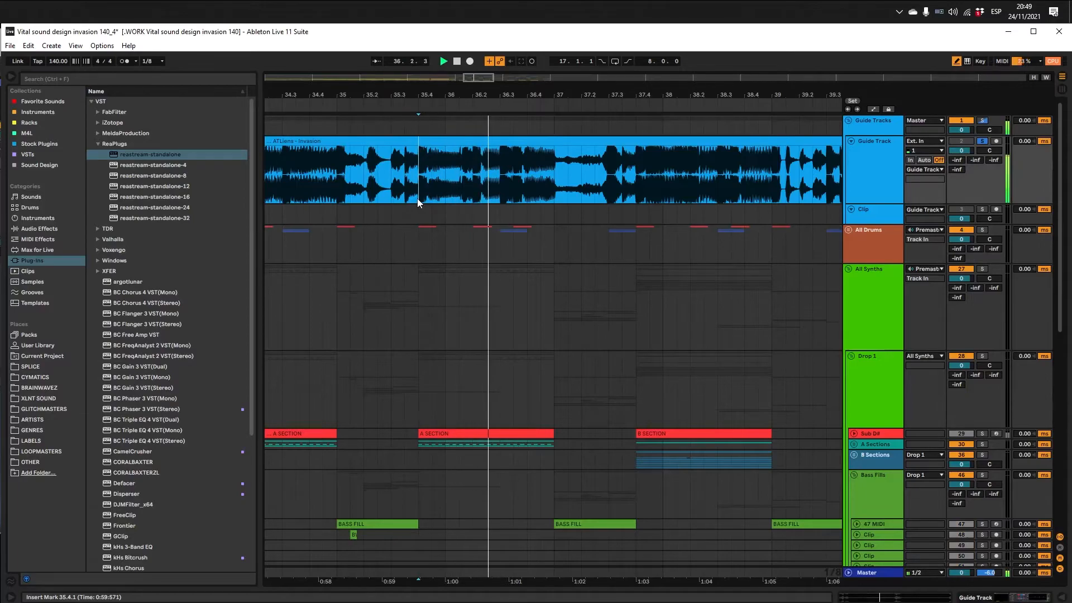
pyautogui.press('space')
pyautogui.press('s')
pyautogui.press('space')
pyautogui.keyDown('ctrl'); pyautogui.keyDown('alt'); pyautogui.moveTo(444, 297); pyautogui.dragTo(268, 284); pyautogui.keyUp('alt'); pyautogui.keyUp('ctrl')
pyautogui.click(376, 174)
pyautogui.press('space')
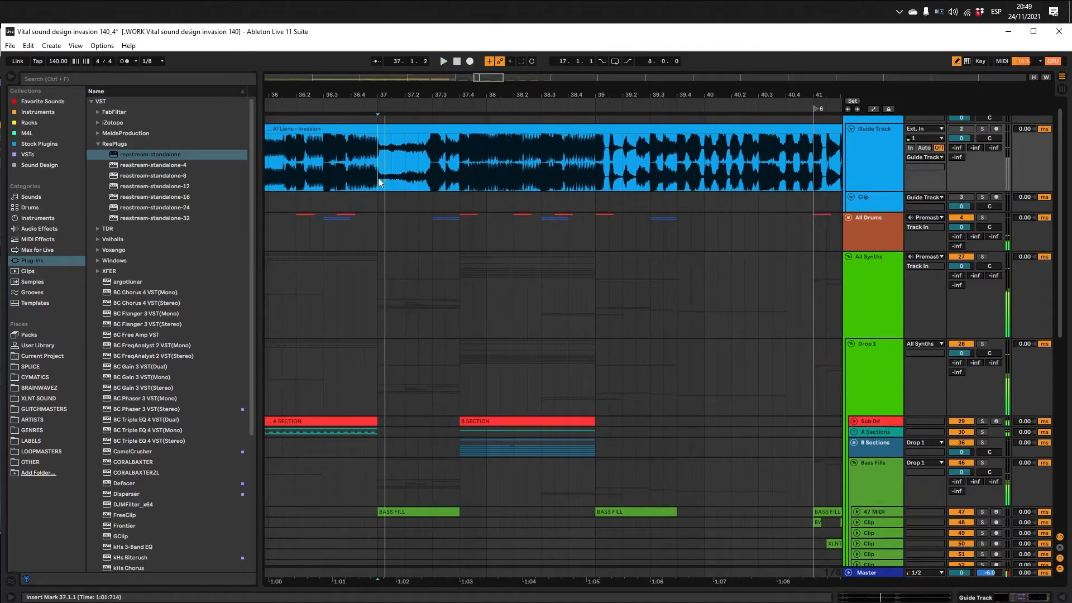
# Step: Examine the Bass Fills tracks around bar 37 and place the insert marker at the B Section's start, 37.4.1
pyautogui.scroll(-2, 432, 255)
pyautogui.keyDown('ctrl'); pyautogui.keyDown('alt'); pyautogui.moveTo(454, 349); pyautogui.dragTo(338, 339); pyautogui.keyUp('alt'); pyautogui.keyUp('ctrl')
pyautogui.scroll(-4, 427, 335)
pyautogui.scroll(6, 418, 335)
pyautogui.keyDown('ctrl'); pyautogui.keyDown('alt'); pyautogui.moveTo(425, 337); pyautogui.dragTo(561, 327); pyautogui.keyUp('alt'); pyautogui.keyUp('ctrl')
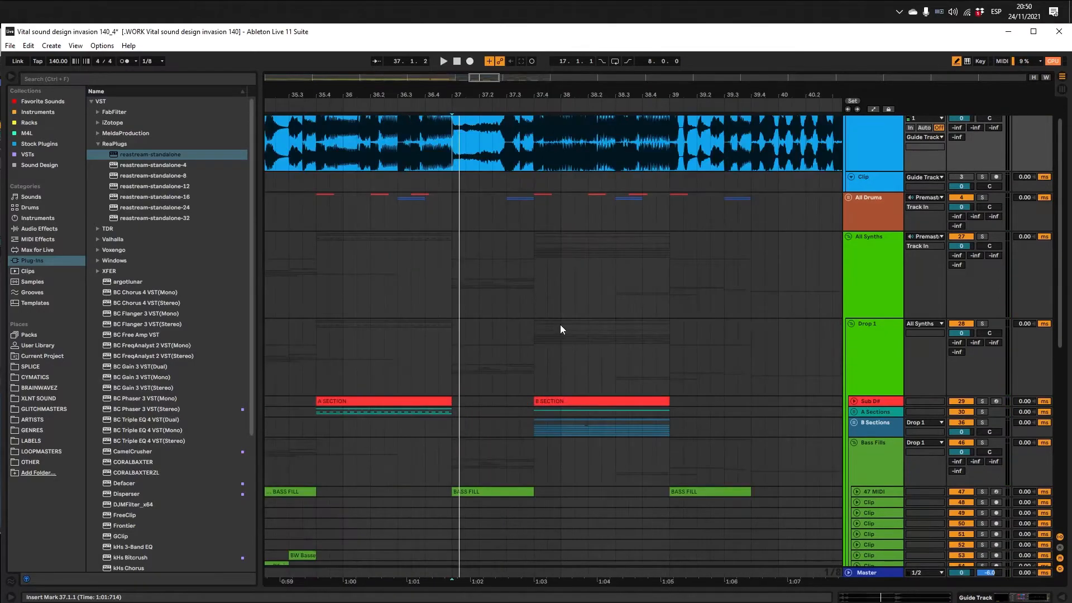
pyautogui.click(530, 233)
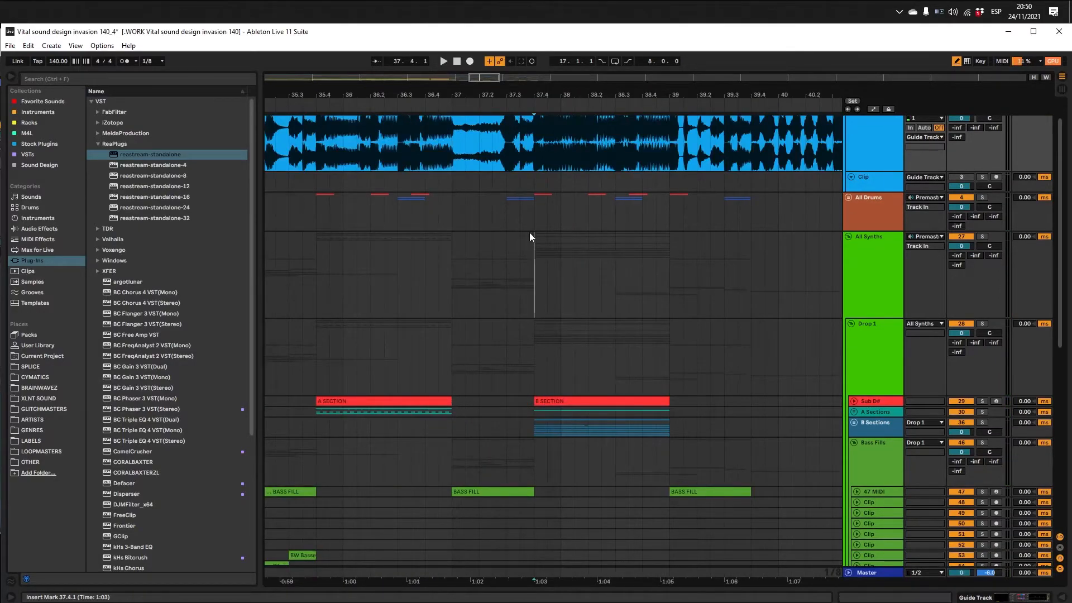
pyautogui.scroll(-3, 546, 289)
pyautogui.scroll(4, 546, 289)
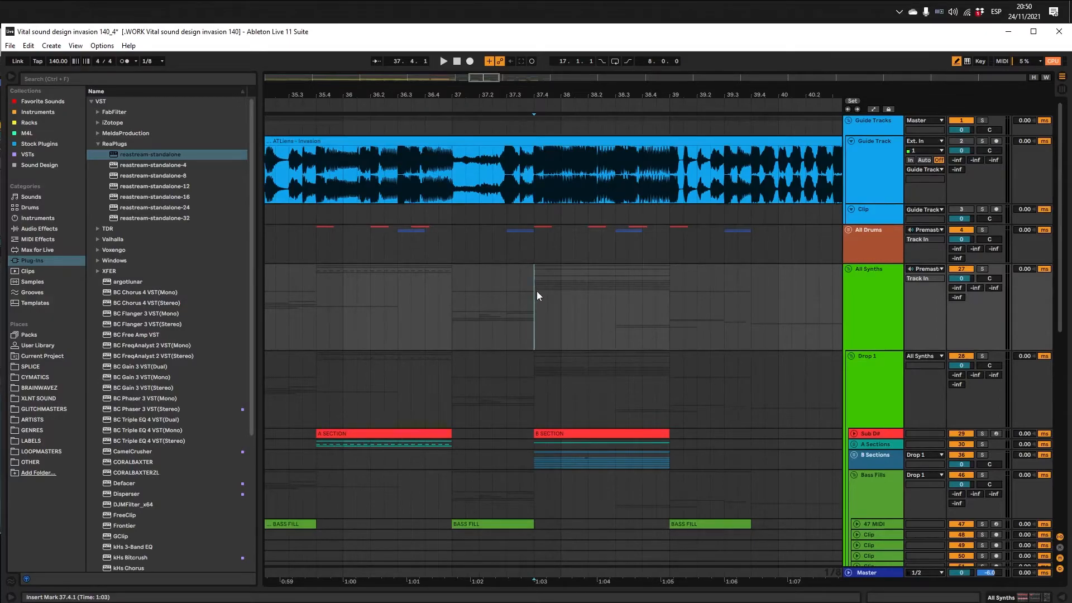
# Step: Examine the order of Bass Fill, A Section and B Section clips across Drop 1, marking 33.1.1, 34.1.1 and 33.3.1
pyautogui.scroll(-3, 536, 290)
pyautogui.hscroll(-4, 678, 331)
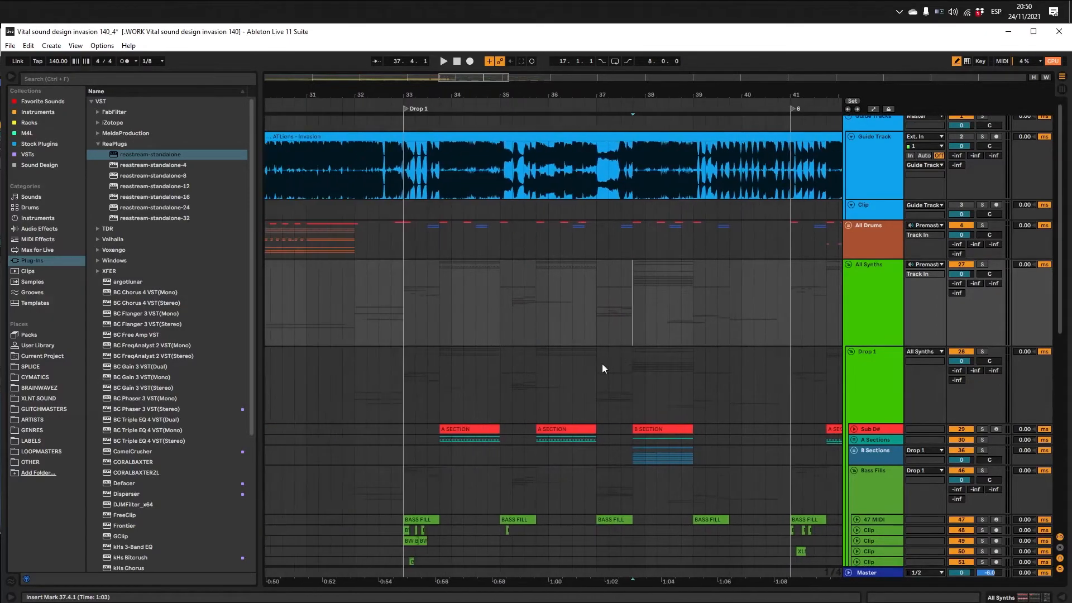
pyautogui.click(398, 236)
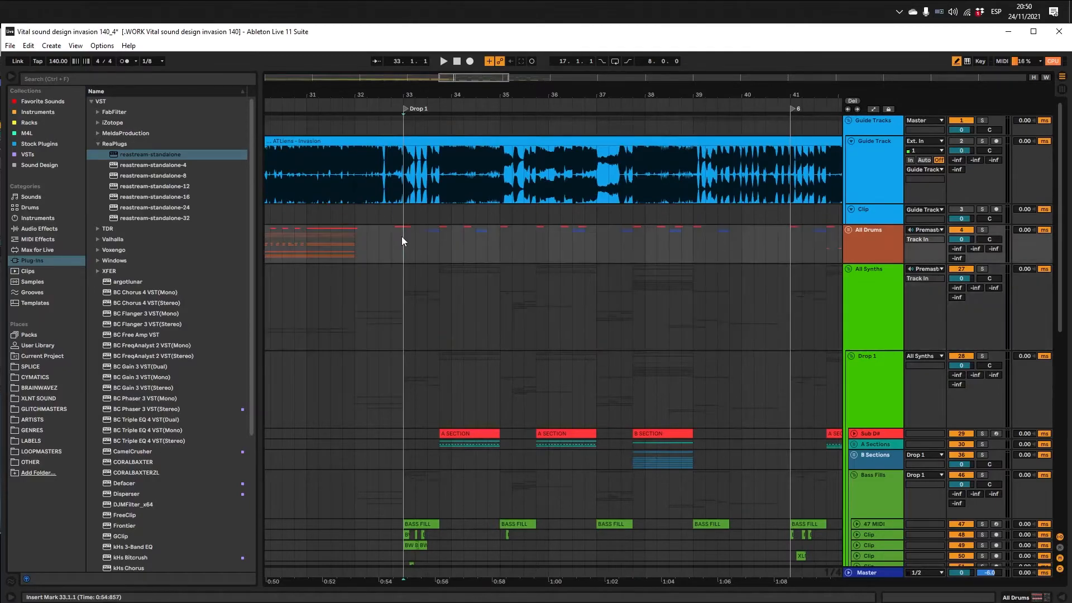
pyautogui.click(454, 246)
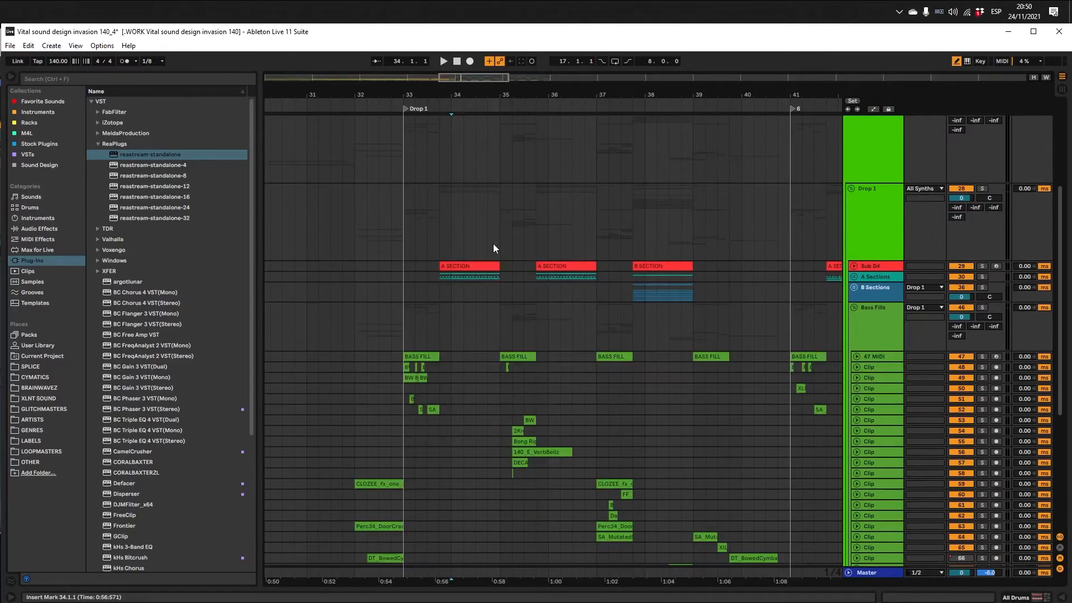
pyautogui.scroll(-2, 548, 279)
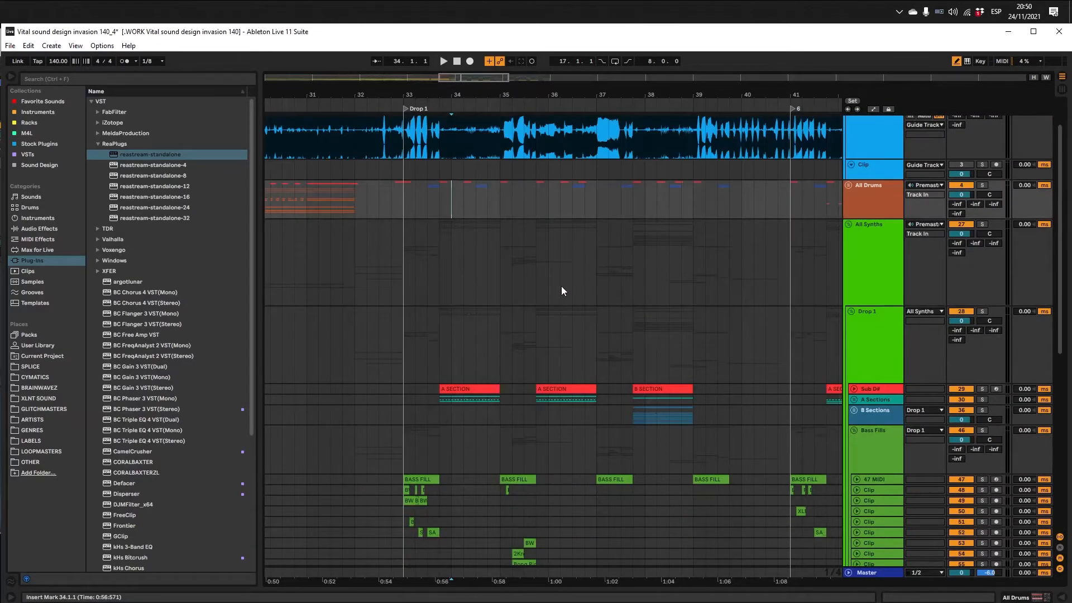
pyautogui.scroll(-2, 563, 287)
pyautogui.click(427, 366)
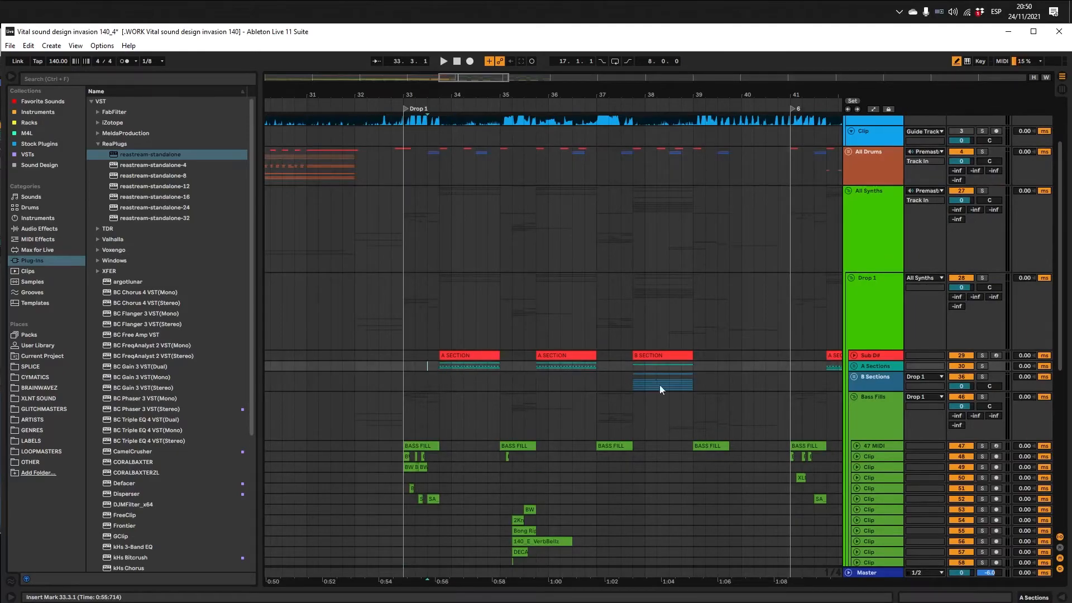
# Step: Highlight All Drums from 33.2.1 to 38.1.1, and the Guide Track's opening fill from 33.1.1 to 33.4.1
pyautogui.scroll(3, 611, 382)
pyautogui.scroll(-5, 609, 311)
pyautogui.moveTo(664, 391); pyautogui.dragTo(592, 398)
pyautogui.scroll(4, 602, 399)
pyautogui.moveTo(346, 265); pyautogui.dragTo(591, 246)
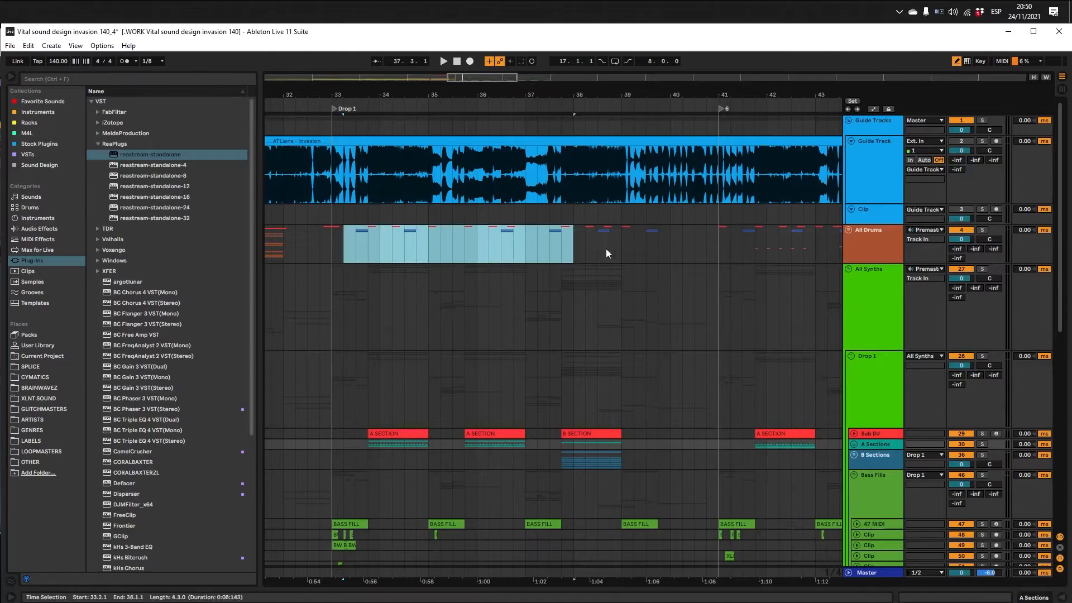
pyautogui.click(636, 249)
pyautogui.moveTo(335, 172); pyautogui.dragTo(368, 188)
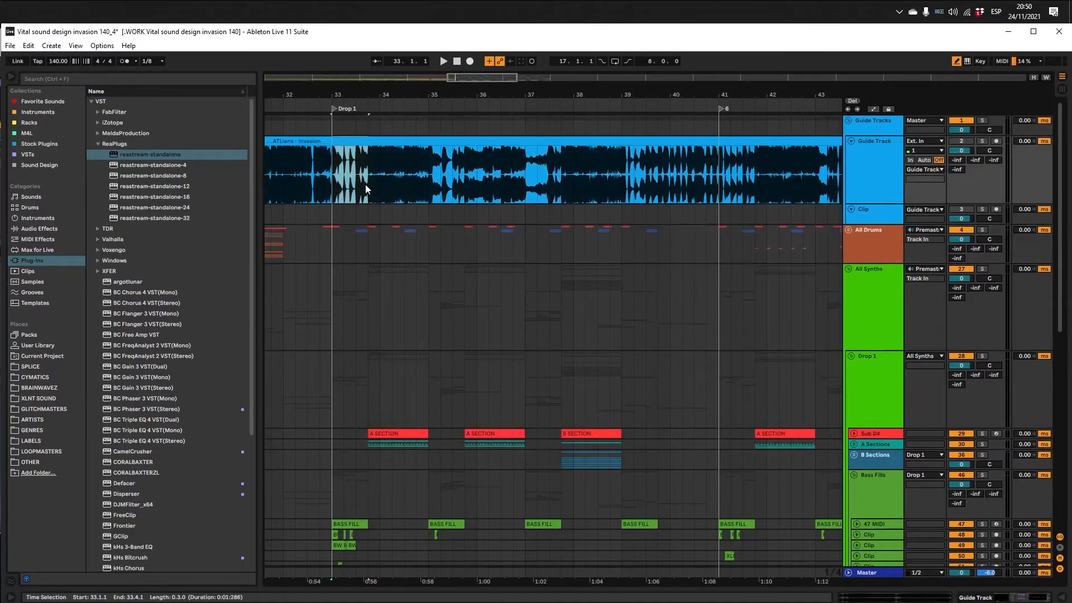
# Step: Place the insert marker at 33.4.1 on All Drums and examine the fill clips layered beneath the drop
pyautogui.click(368, 246)
pyautogui.scroll(-3, 463, 405)
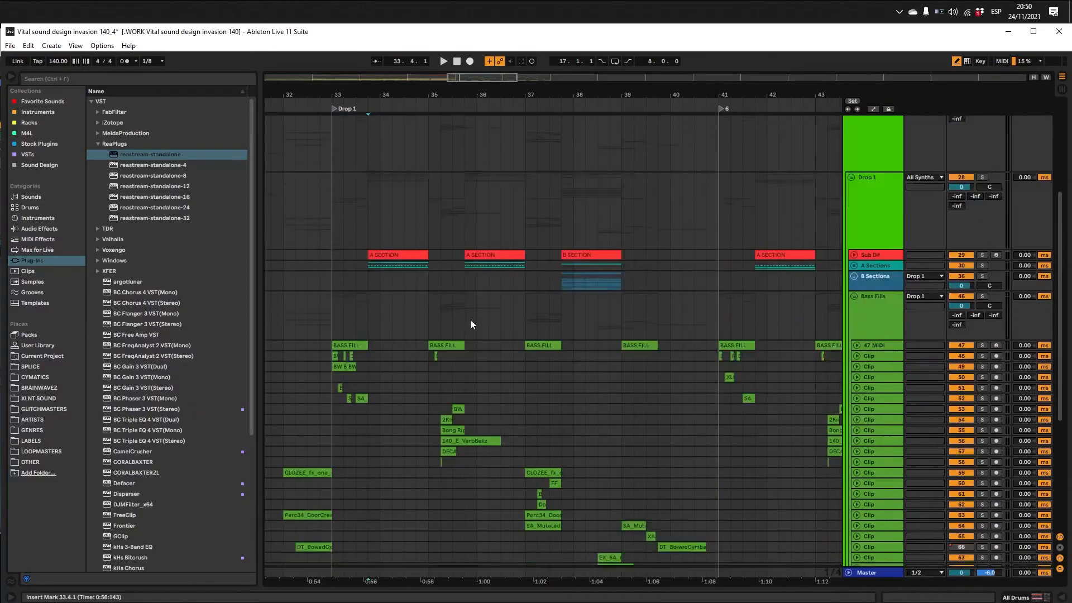
pyautogui.scroll(2, 475, 302)
pyautogui.scroll(1, 523, 332)
pyautogui.scroll(-5, 441, 316)
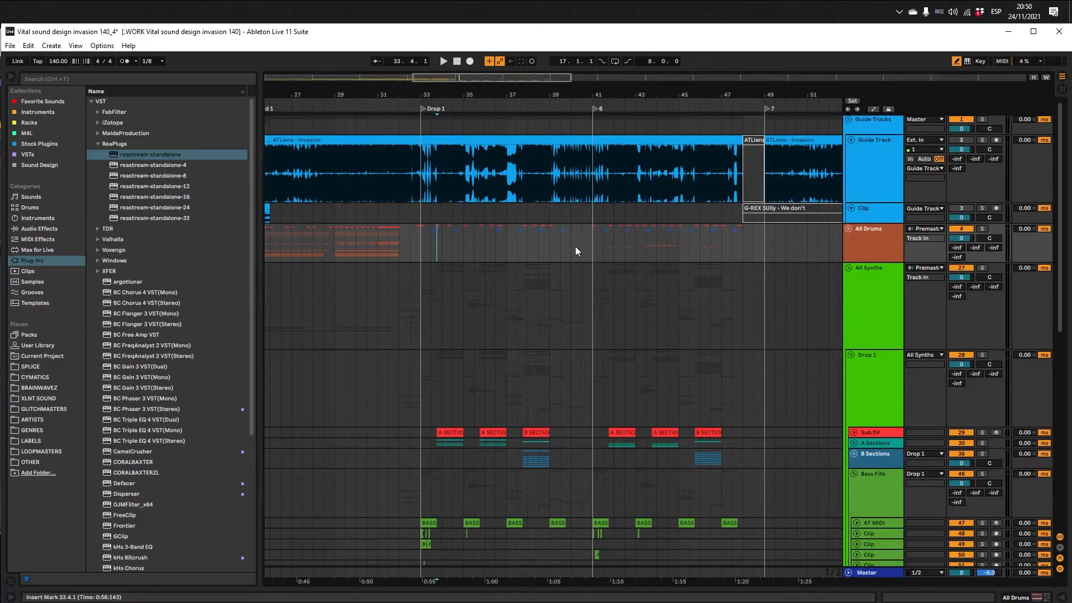
# Step: Place the insert marker at 33.1.1 on All Drums and examine the Build 1 drums leading into Drop 1
pyautogui.click(423, 236)
pyautogui.hscroll(-3, 568, 267)
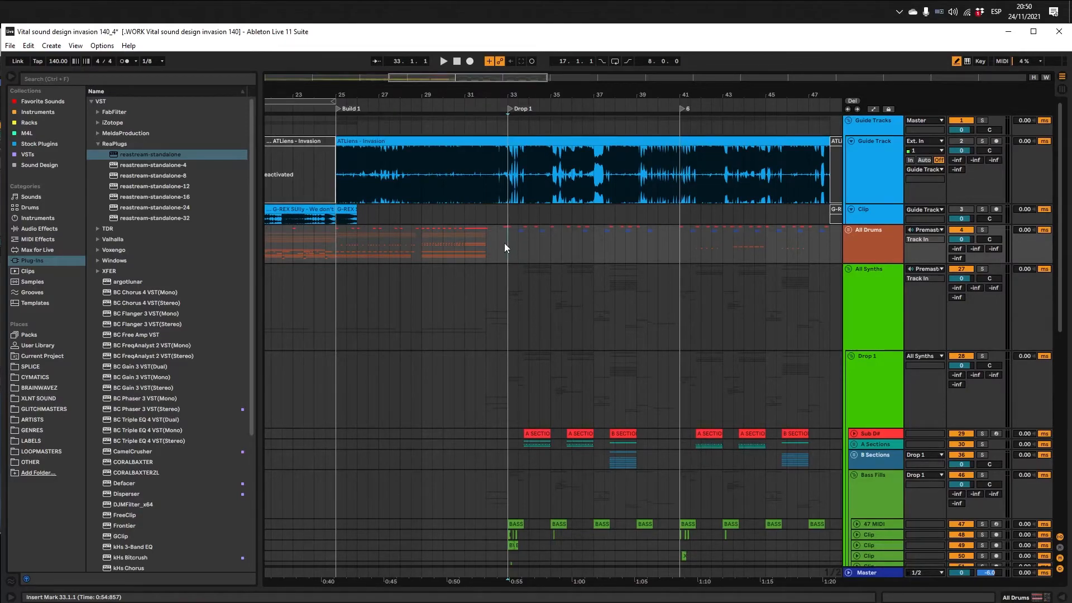
pyautogui.hscroll(1, 492, 254)
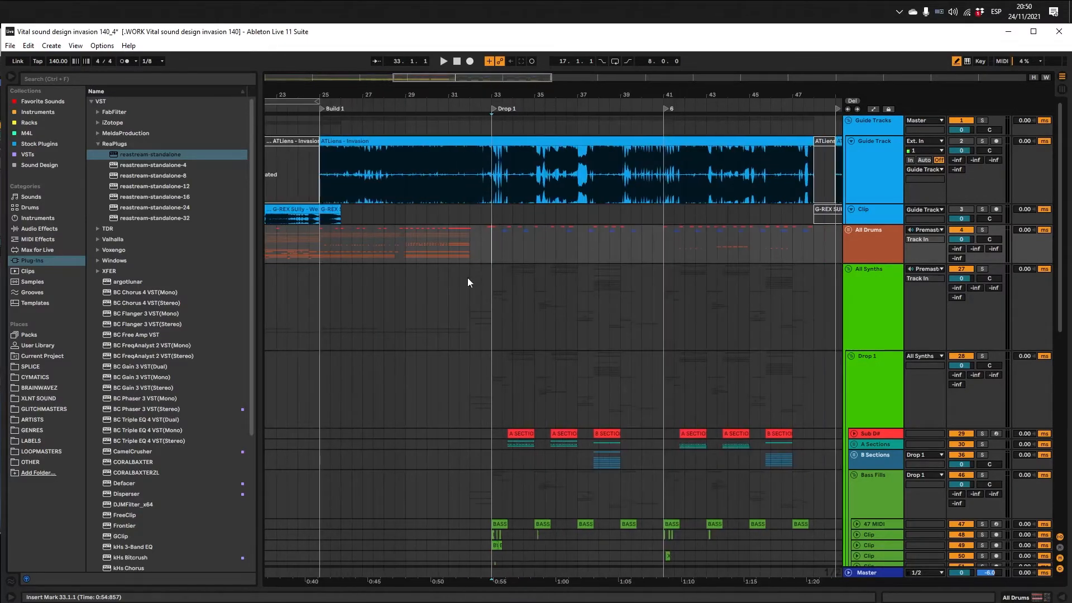
pyautogui.hscroll(-3, 469, 254)
pyautogui.scroll(-1, 469, 254)
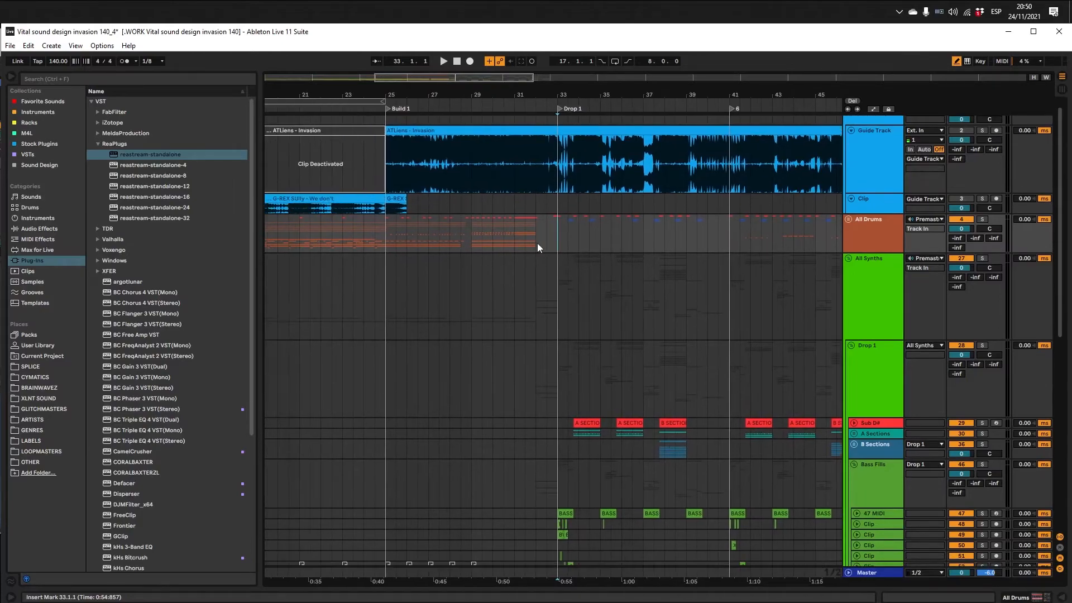
pyautogui.moveTo(537, 243); pyautogui.dragTo(461, 300)
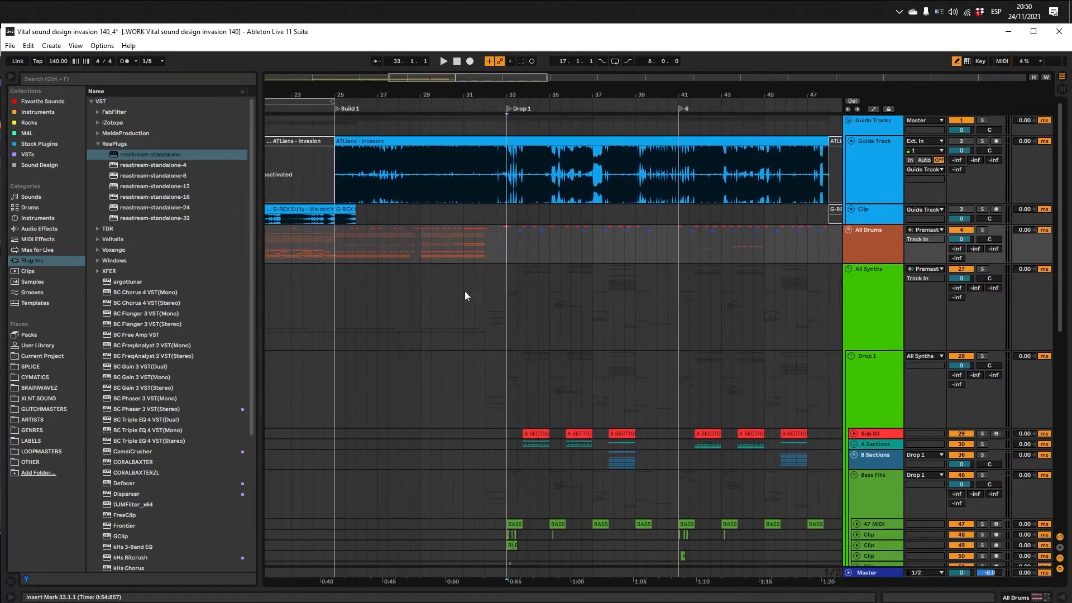
pyautogui.scroll(-4, 470, 230)
# Step: Select All Drums from 33.1.1 to 49.1.1, return the insert marker to 33.1.1, and fold the Drop 1 group
pyautogui.moveTo(471, 230); pyautogui.dragTo(725, 242)
pyautogui.scroll(-5, 718, 251)
pyautogui.scroll(5, 715, 259)
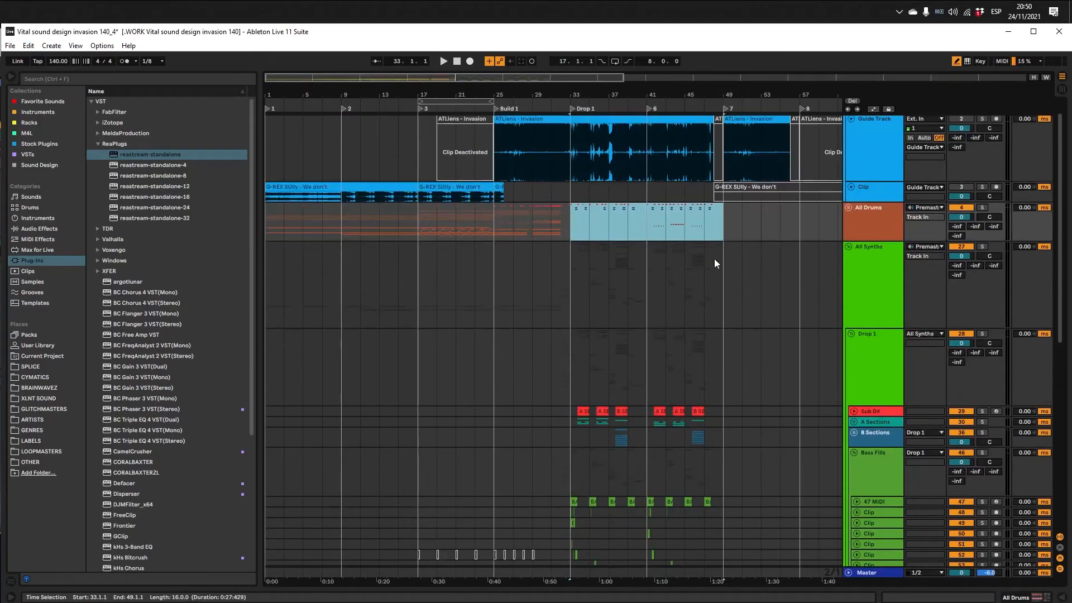
pyautogui.click(565, 246)
pyautogui.moveTo(565, 245)
pyautogui.mouseDown()
pyautogui.moveTo(495, 248)
pyautogui.moveTo(575, 244)
pyautogui.mouseUp()
pyautogui.scroll(-3, 485, 250)
pyautogui.scroll(3, 478, 253)
pyautogui.click(483, 245)
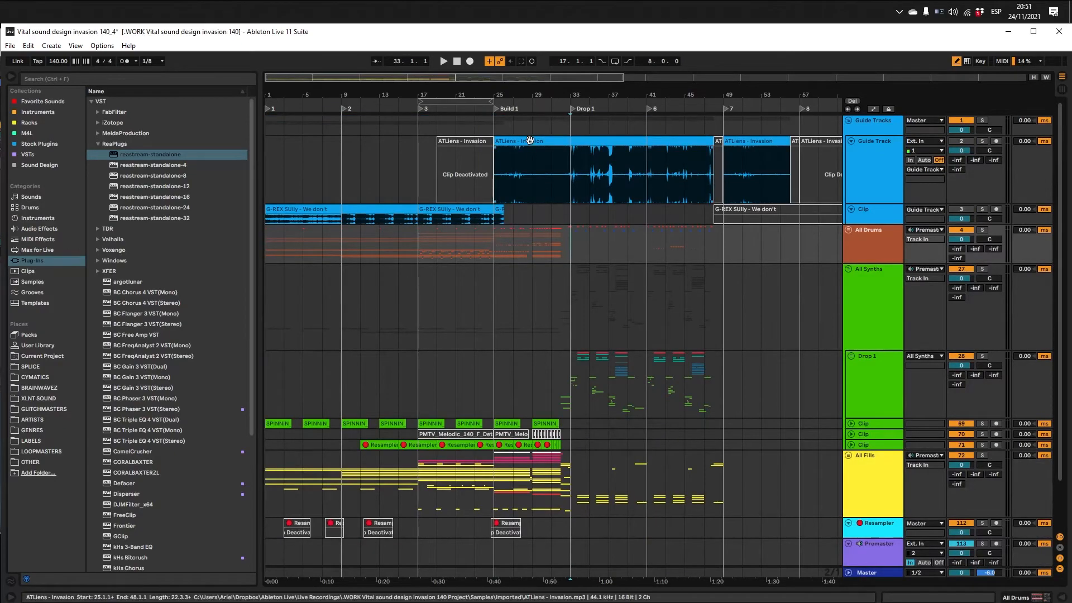
# Step: Select the ATLiens - Invasion clip from 25.1.1 to 48.1.1 on the Guide Track and place the insert marker at its start
pyautogui.click(528, 140)
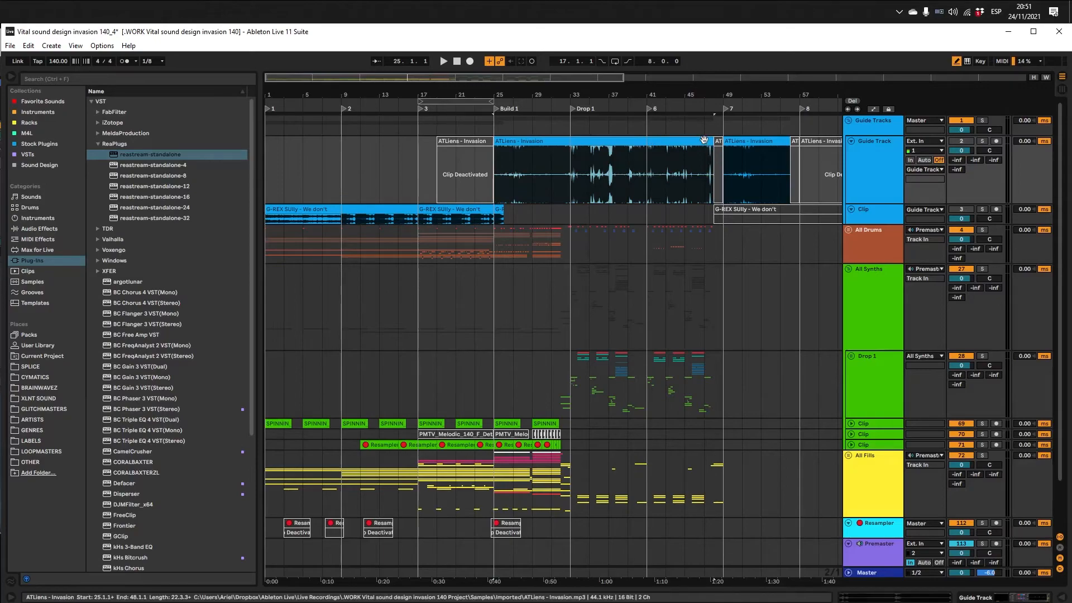
pyautogui.scroll(-2, 641, 175)
pyautogui.scroll(2, 637, 182)
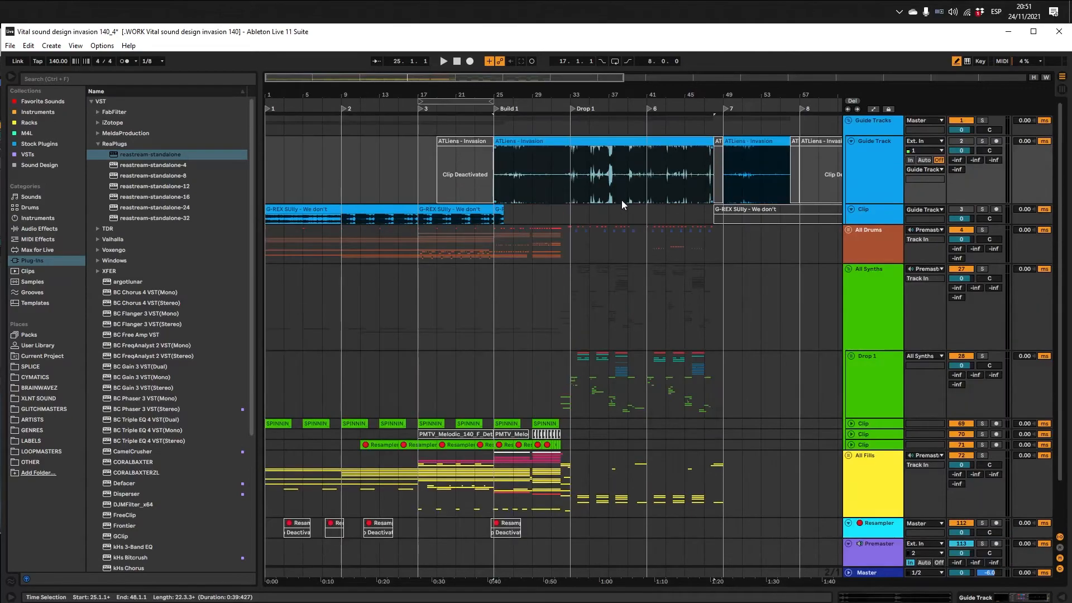
pyautogui.click(573, 237)
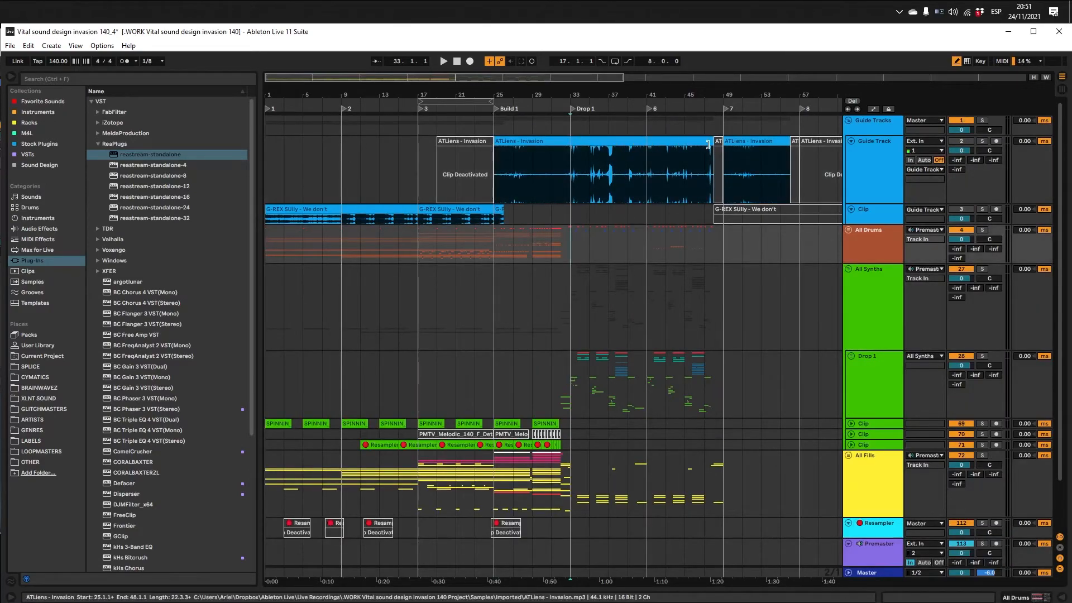
pyautogui.click(537, 156)
pyautogui.click(559, 141)
pyautogui.click(566, 175)
pyautogui.click(560, 141)
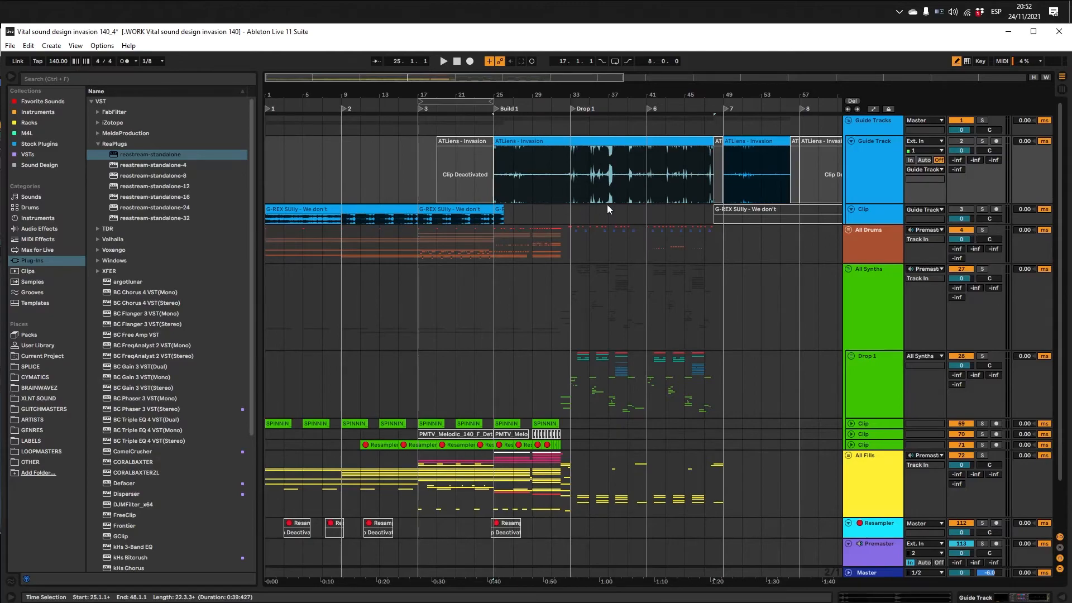
pyautogui.click(552, 170)
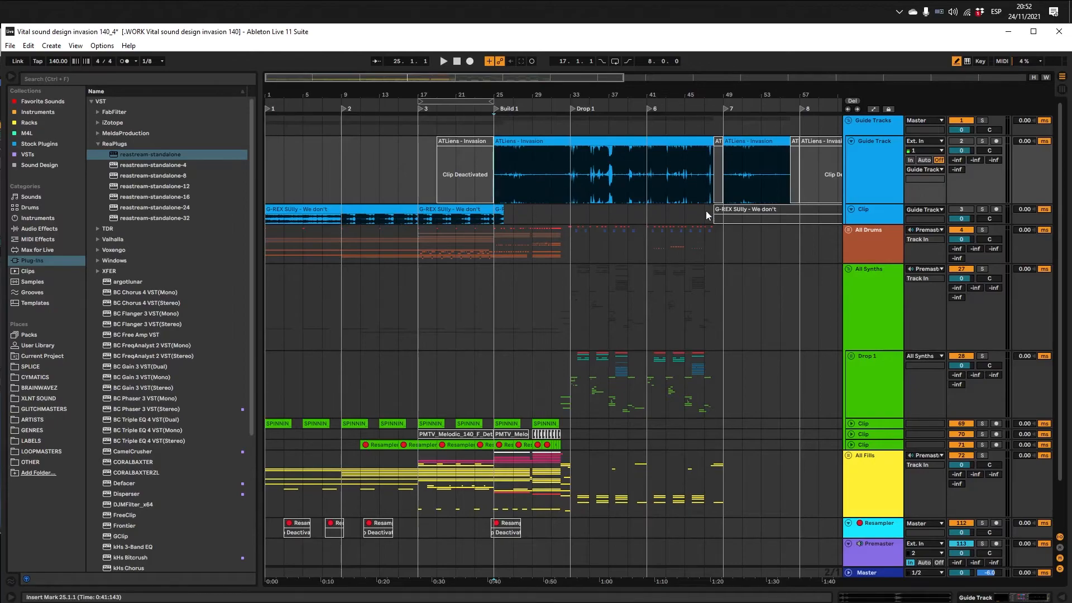
# Step: Place the insert marker on All Drums at 39.1.1 and at 17.1.1, and view the arrangement before Build 1
pyautogui.click(619, 236)
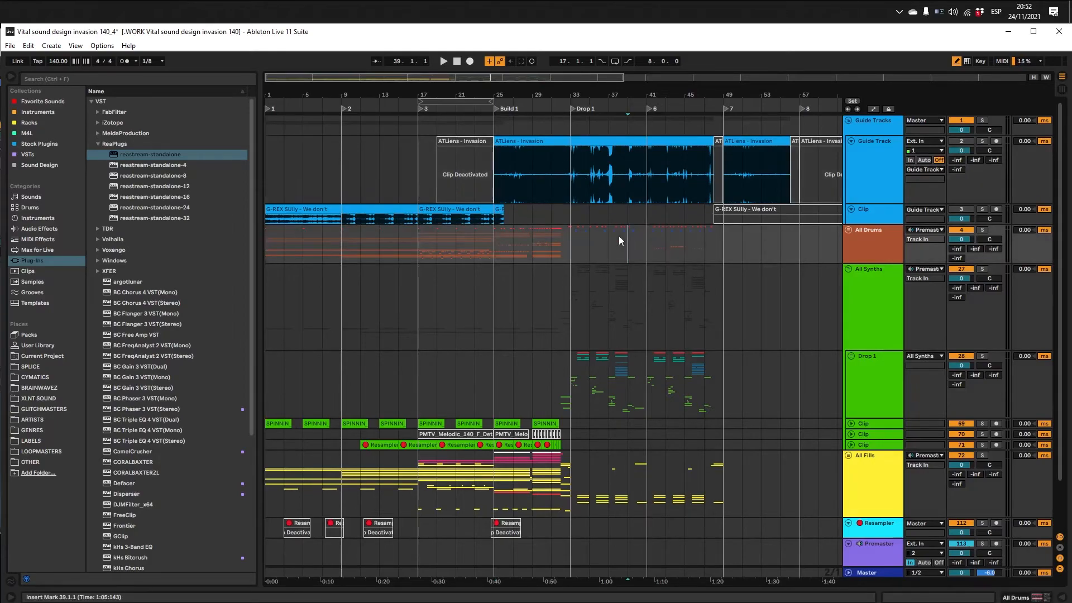
pyautogui.click(563, 239)
pyautogui.scroll(-2, 511, 296)
pyautogui.scroll(2, 521, 272)
pyautogui.click(421, 247)
pyautogui.scroll(3, 422, 249)
pyautogui.scroll(-4, 709, 279)
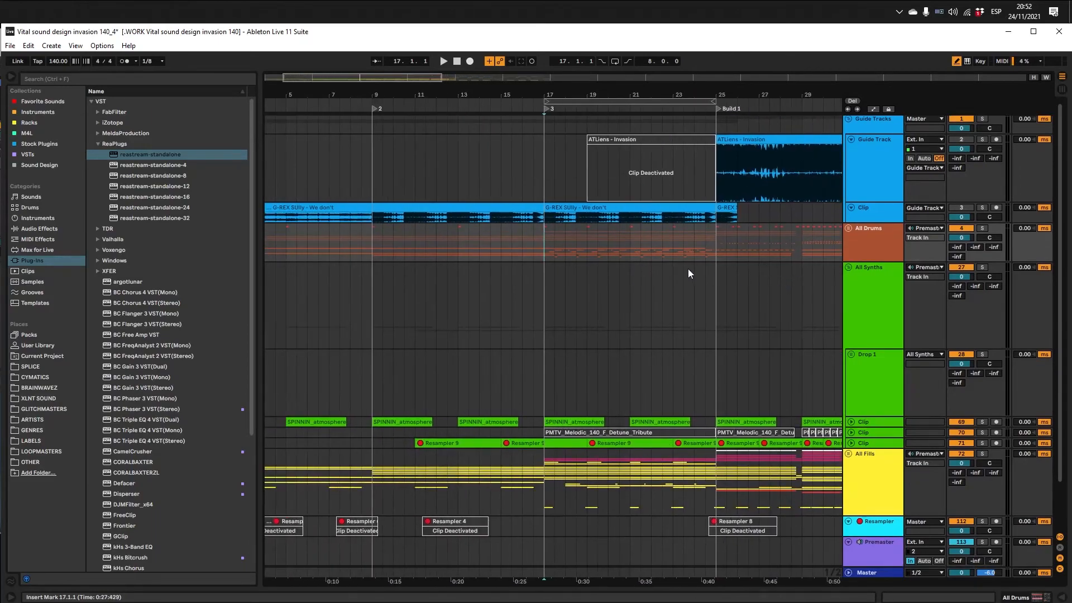
# Step: Select All Drums from 1.1.1 to 25.1.1, and unfold the All Drums group to show its tracks
pyautogui.moveTo(494, 241); pyautogui.dragTo(227, 225)
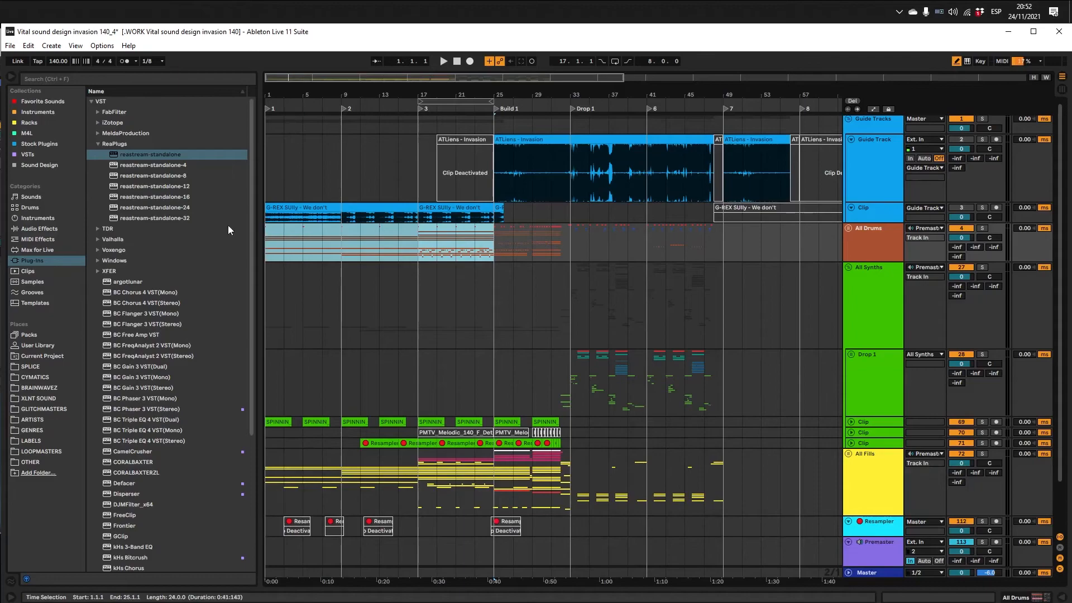
pyautogui.click(399, 239)
pyautogui.click(848, 228)
pyautogui.scroll(3, 453, 223)
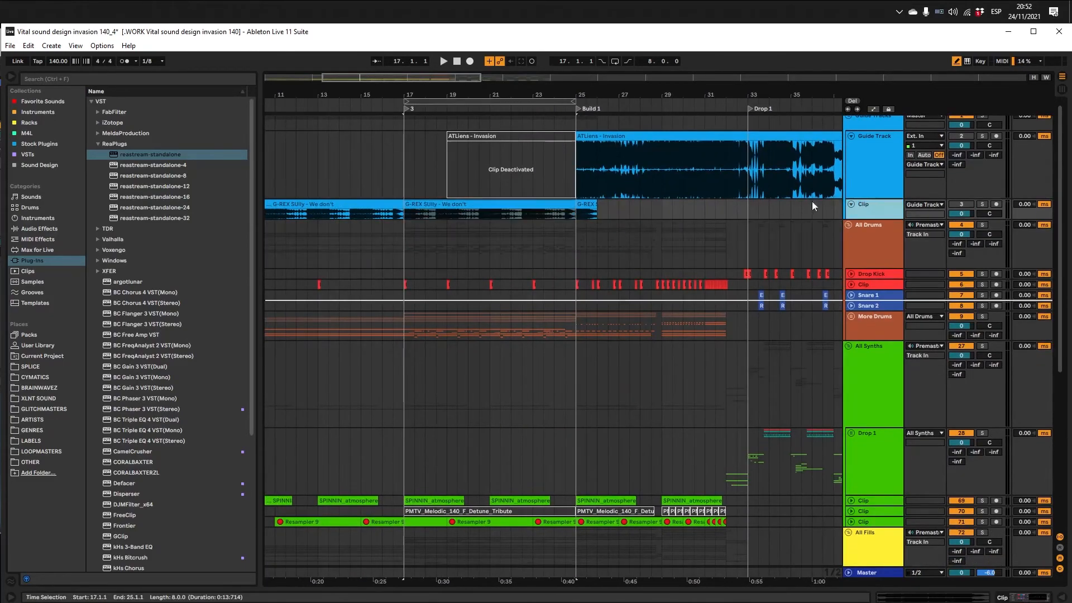
# Step: Move the G-REX reference track out of the Guide Tracks group and place it directly above All Drums
pyautogui.moveTo(876, 201); pyautogui.dragTo(873, 283)
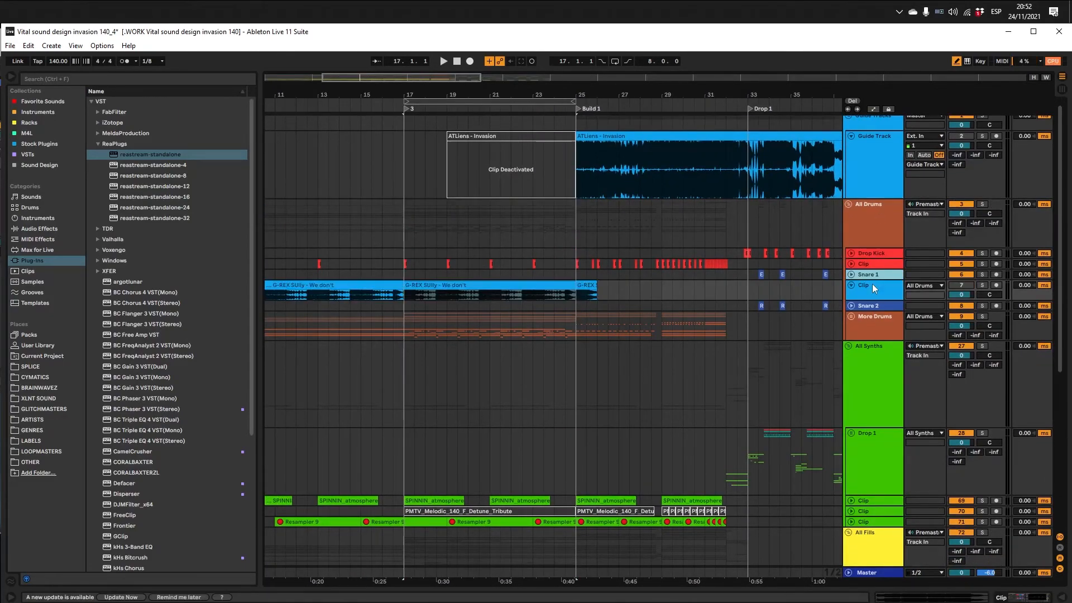
pyautogui.moveTo(881, 294); pyautogui.dragTo(874, 266)
pyautogui.click(880, 216)
# Step: Solo the G-REX reference track and play it from 17.1.1
pyautogui.click(403, 232)
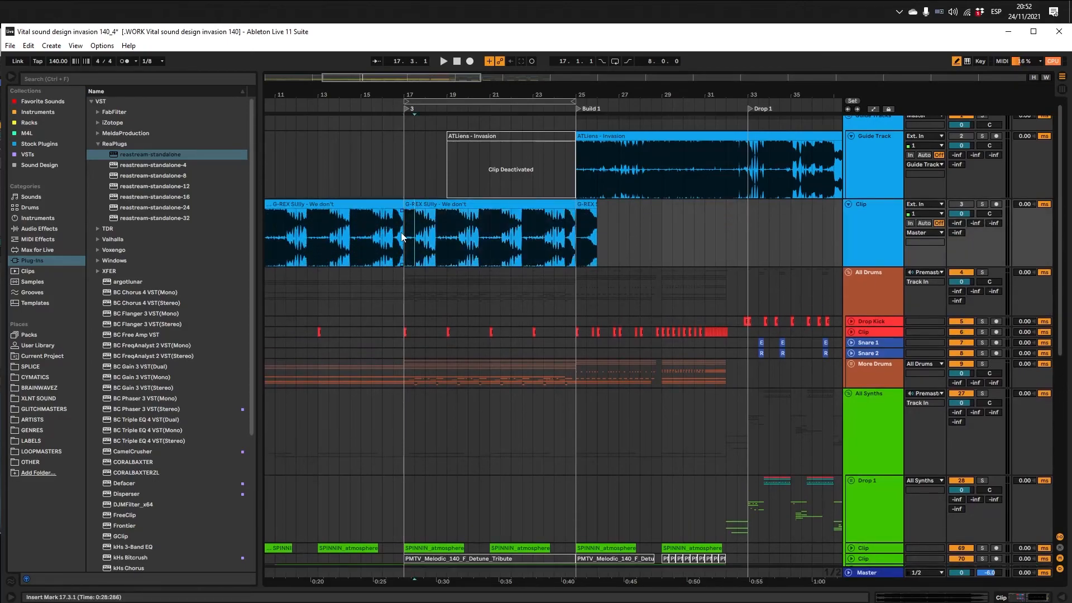
pyautogui.press('space')
pyautogui.scroll(-2, 403, 232)
pyautogui.scroll(2, 404, 236)
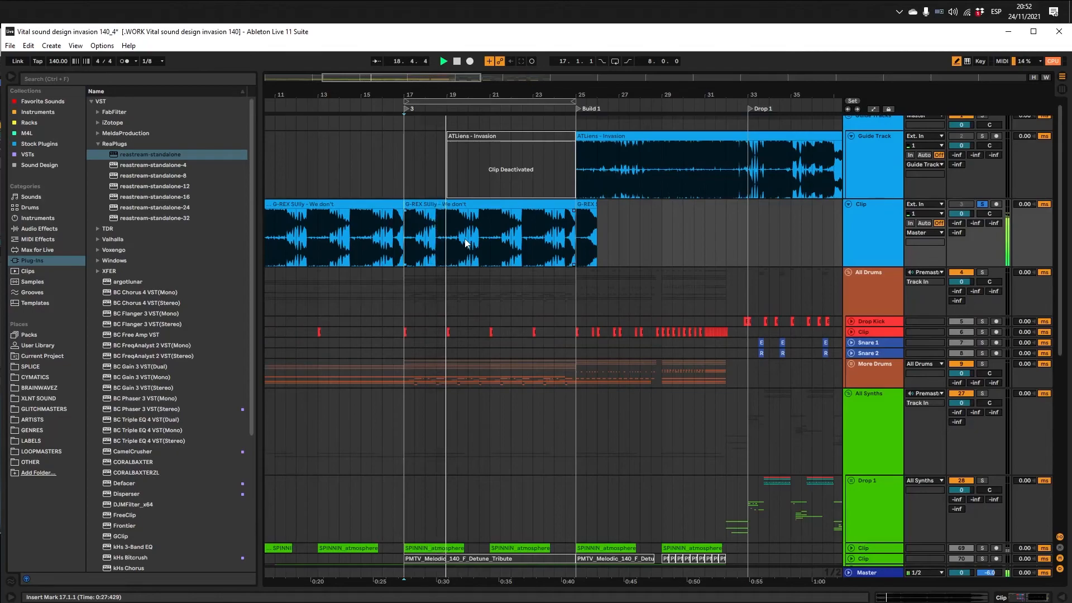
# Step: Play the arrangement from 17.1.1 with the G-REX reference track unsoloed, and place the insert marker at 21.1.1 on that track
pyautogui.press('space')
pyautogui.press('space')
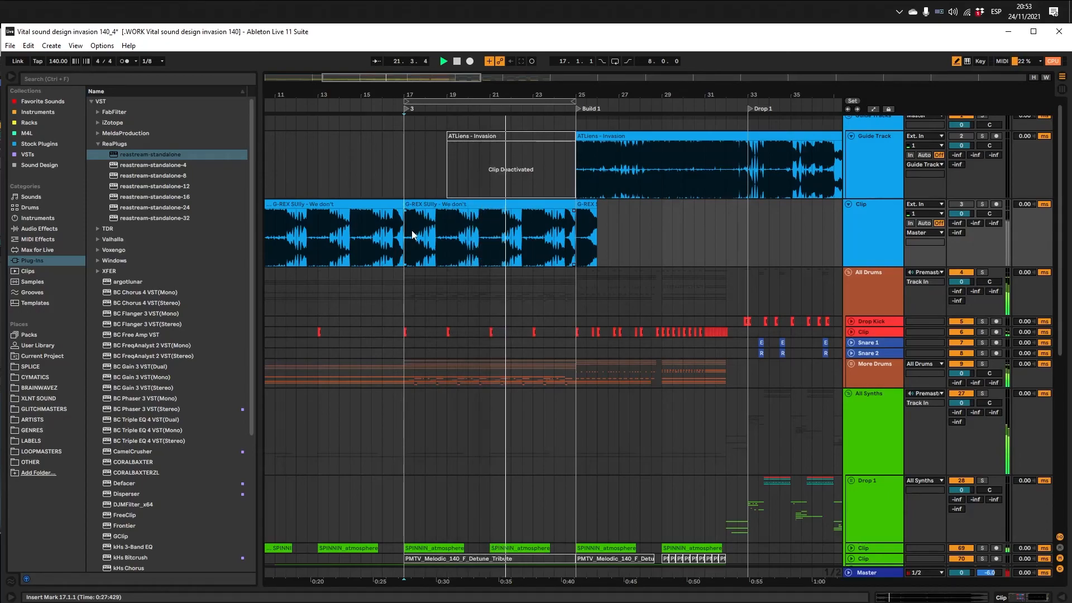
pyautogui.scroll(5, 405, 241)
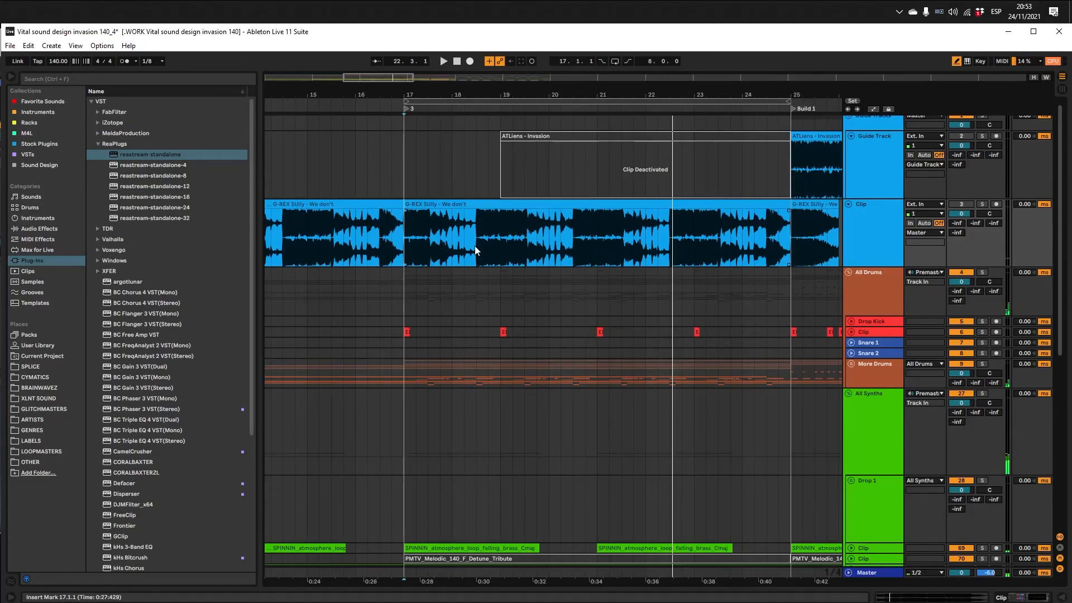
pyautogui.scroll(-4, 513, 246)
pyautogui.hscroll(3, 501, 272)
pyautogui.scroll(4, 500, 259)
pyautogui.click(511, 260)
# Step: Fit all track heights to the arrangement view and move the G-REX reference track back into the Guide Tracks group, above the ATLiens track
pyautogui.scroll(-8, 514, 261)
pyautogui.click(865, 248)
pyautogui.press('h')
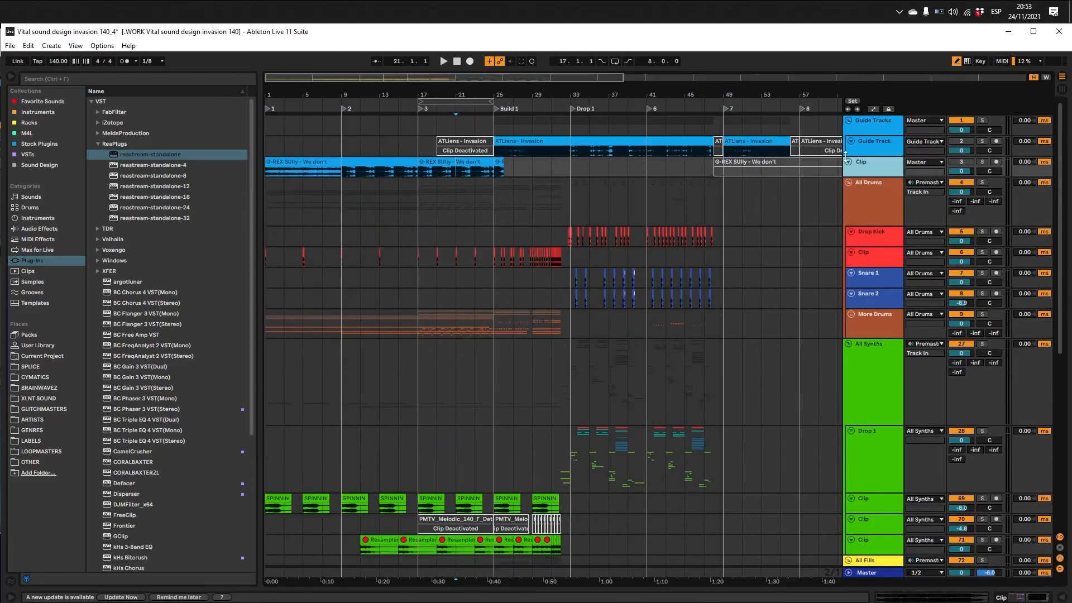
pyautogui.moveTo(873, 146); pyautogui.dragTo(872, 145)
# Step: Place the insert marker on All Drums at 35.1.1 inside Drop 1 and at 25.1.1, the start of Build 1
pyautogui.click(583, 216)
pyautogui.hscroll(2, 582, 216)
pyautogui.scroll(-3, 496, 196)
pyautogui.scroll(3, 496, 198)
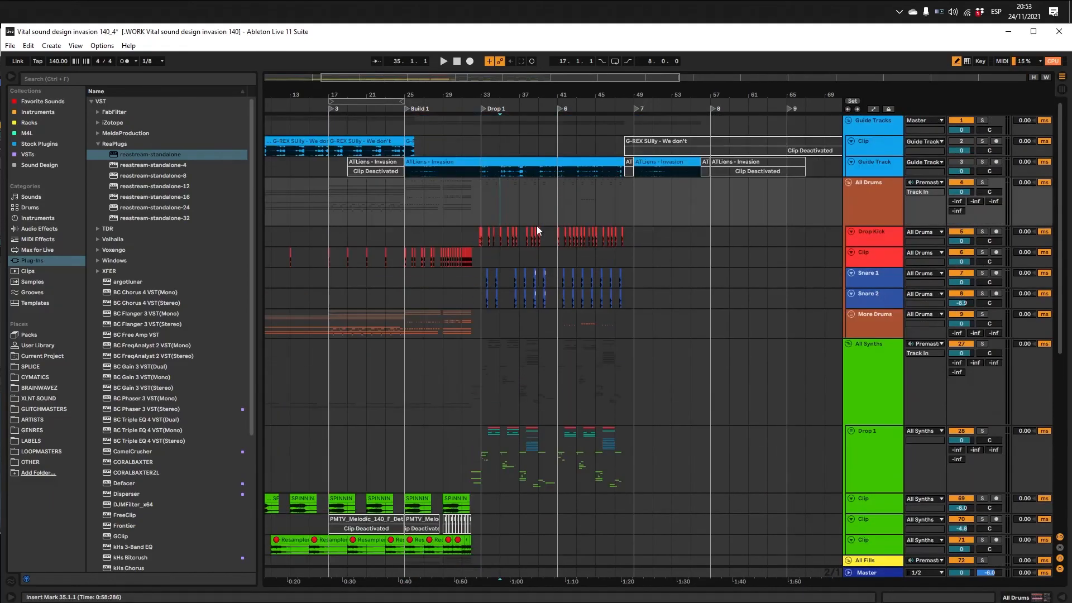
pyautogui.click(406, 206)
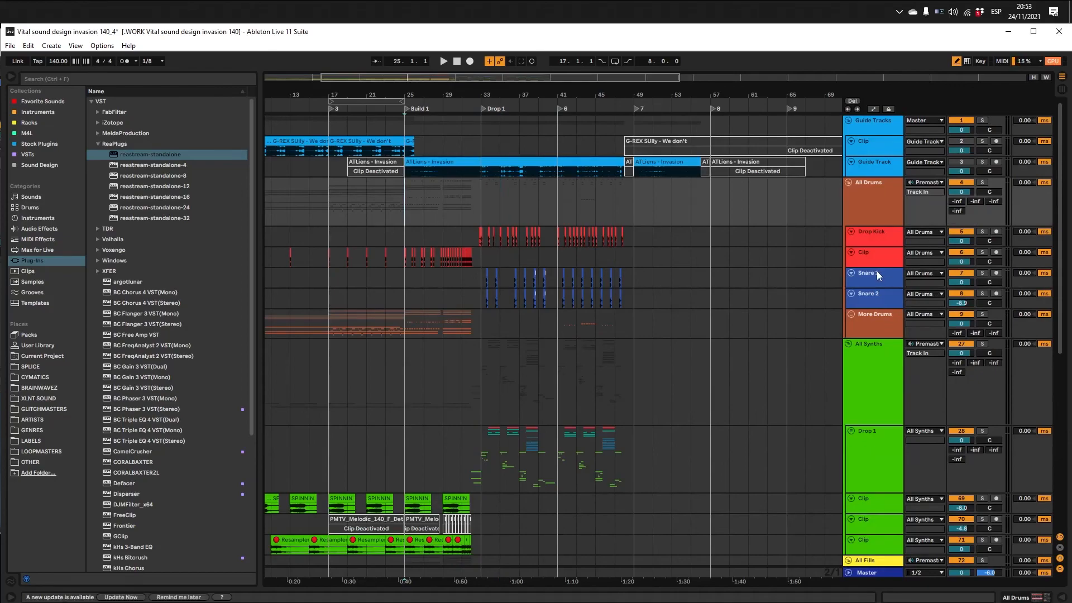
# Step: Examine the Build 1 and Drop 1 sections across the drum, synth and fill groups, and place the insert marker on All Drums at 40.3.1
pyautogui.press('+')
pyautogui.press('+')
pyautogui.press('+')
pyautogui.press('+')
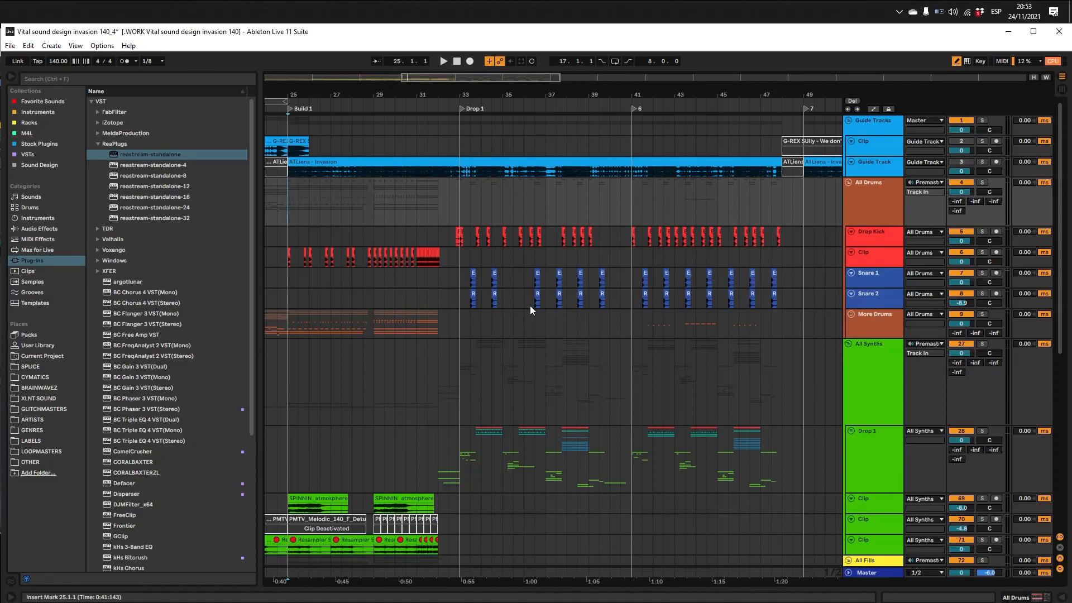
pyautogui.scroll(-5, 530, 306)
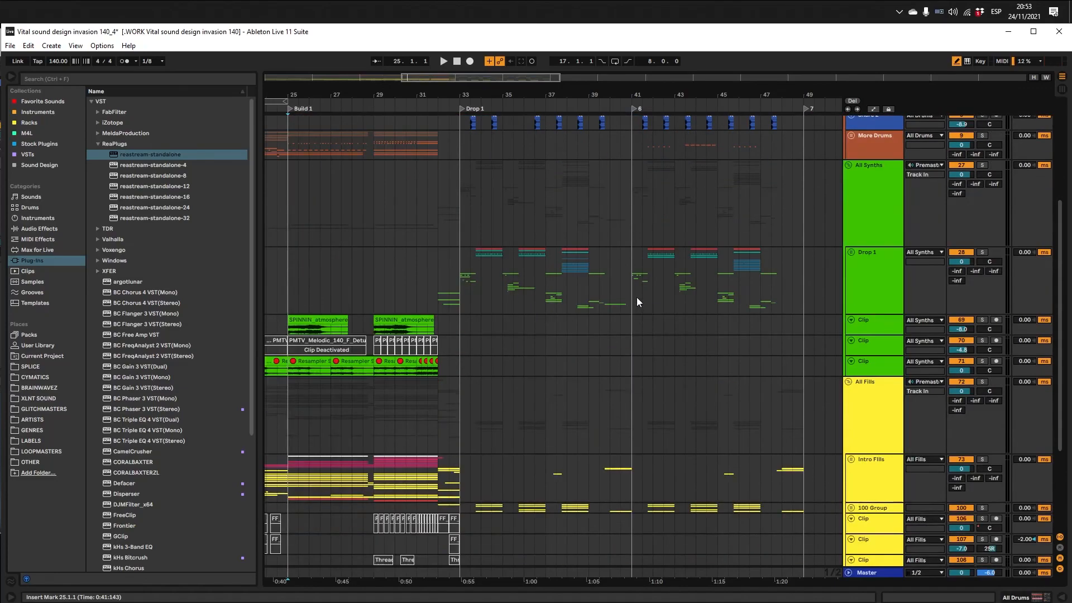
pyautogui.scroll(5, 637, 297)
pyautogui.click(619, 197)
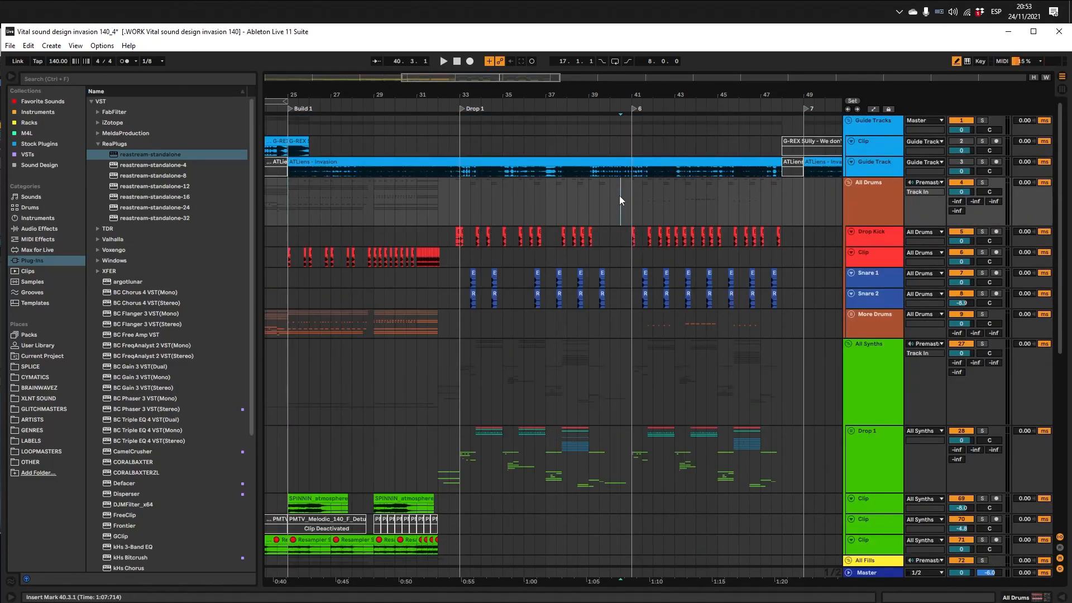